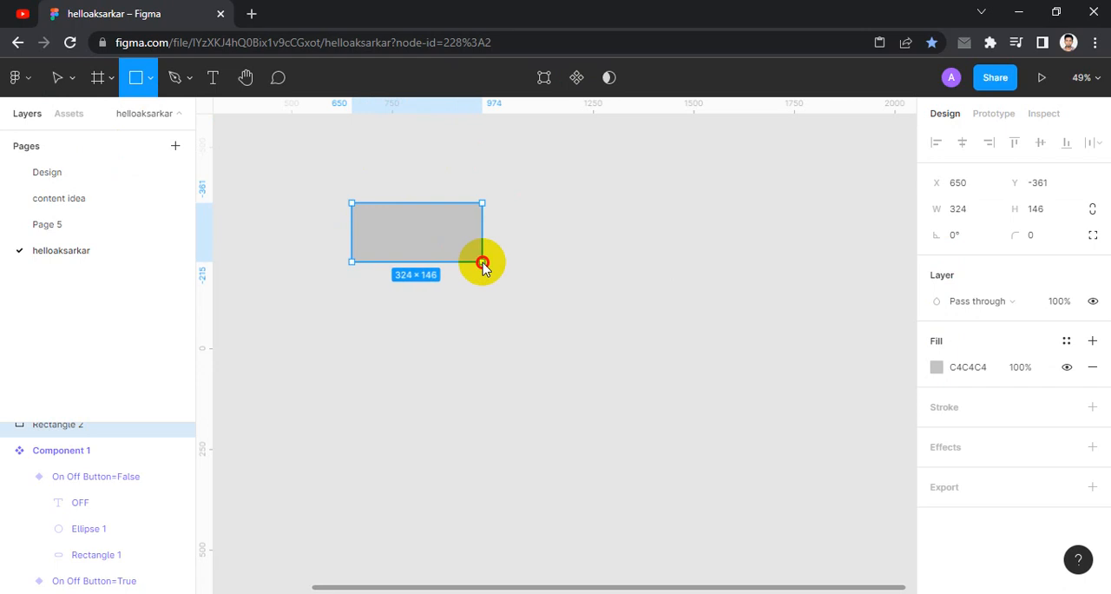
- Add the text "Get Started" on the canvas below the grey rectangle
{"action": "left_click", "coordinate": [562, 260]}
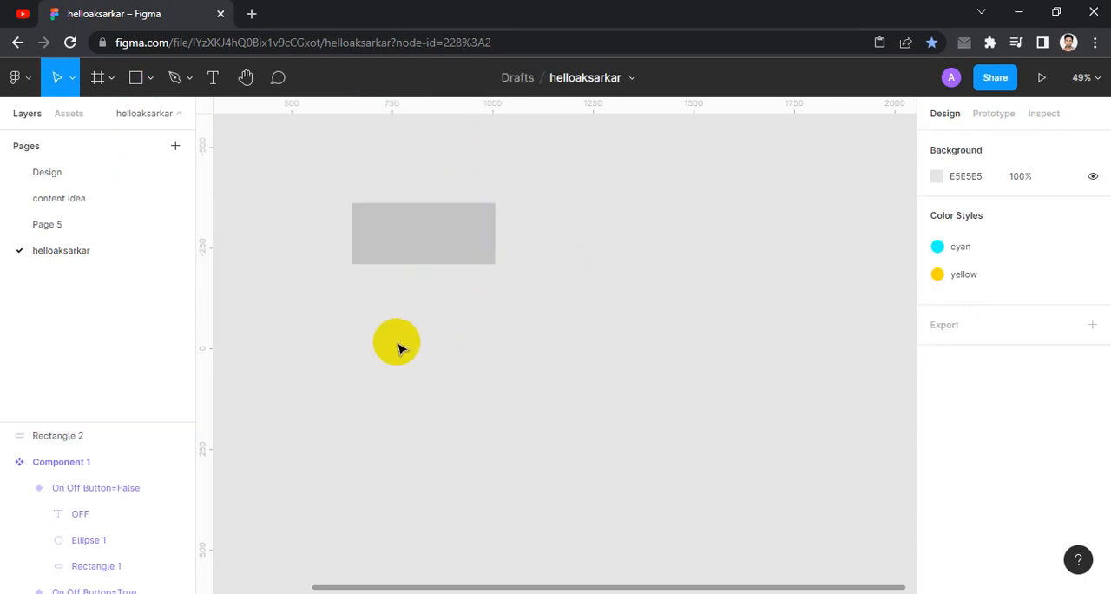
{"action": "key", "text": "t"}
{"action": "left_click", "coordinate": [468, 321]}
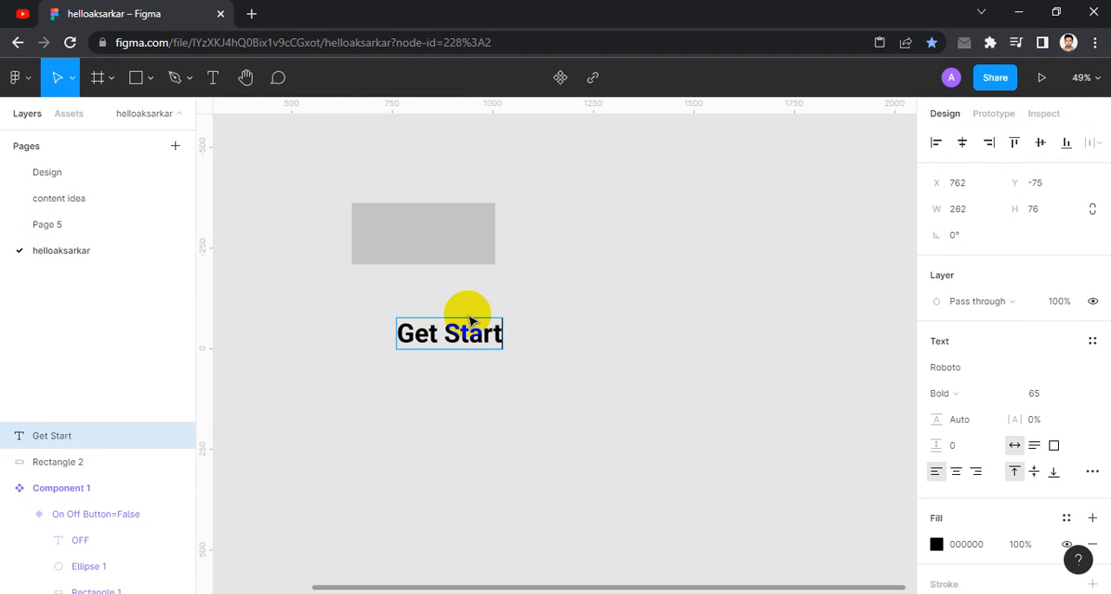
{"action": "key", "text": "Escape"}
- Center the Get Started text and the rectangle on each other horizontally and vertically
{"action": "left_click_drag", "start_coordinate": [437, 378], "coordinate": [604, 217]}
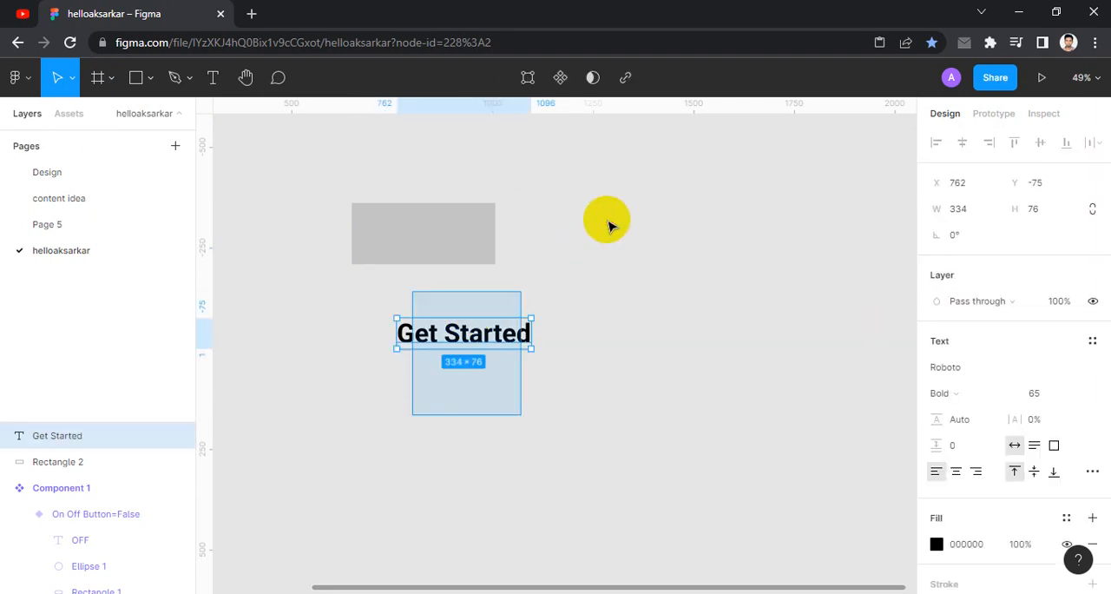
{"action": "left_click", "coordinate": [961, 141]}
{"action": "left_click", "coordinate": [1040, 141]}
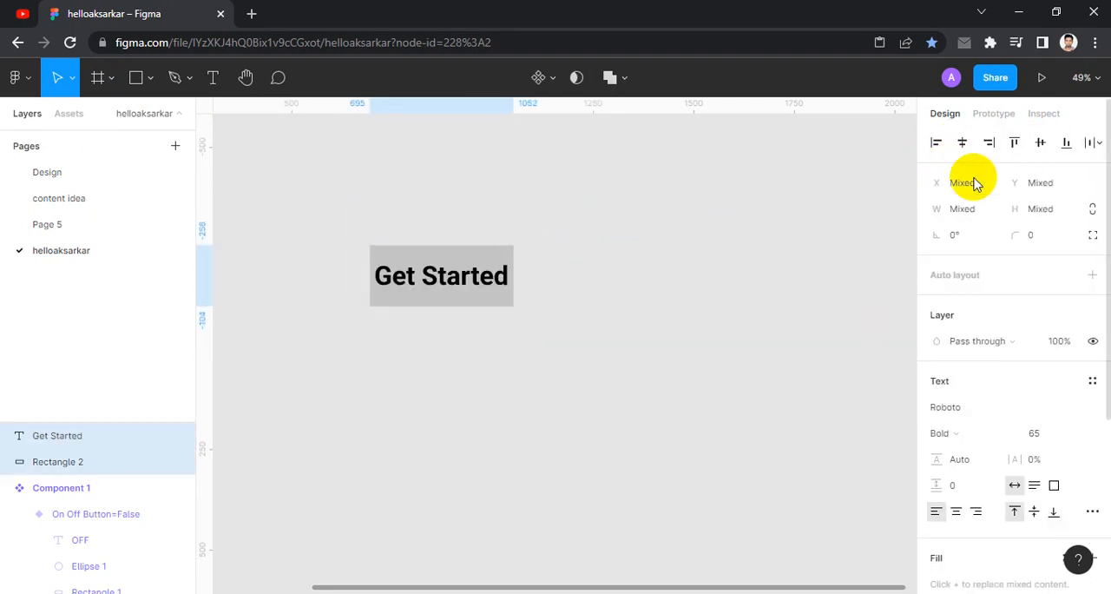
{"action": "left_click", "coordinate": [813, 233]}
- Reduce the font size of the Get Started text to 52
{"action": "left_click", "coordinate": [460, 279]}
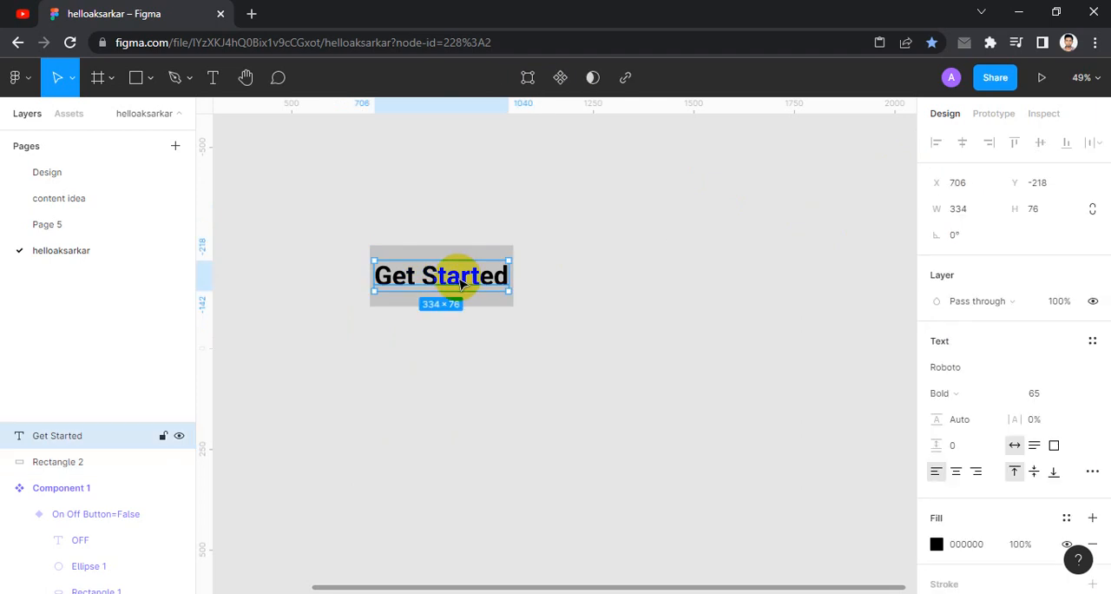
{"action": "key", "text": "ctrl+shift+comma"}
{"action": "key", "text": "ctrl+shift+comma"}
{"action": "key", "text": "ctrl+shift+comma"}
{"action": "key", "text": "ctrl+shift+comma"}
{"action": "key", "text": "ctrl+shift+comma"}
{"action": "key", "text": "ctrl+shift+comma"}
{"action": "key", "text": "ctrl+shift+comma"}
{"action": "key", "text": "ctrl+shift+comma"}
{"action": "key", "text": "ctrl+shift+comma"}
{"action": "key", "text": "ctrl+shift+comma"}
{"action": "key", "text": "ctrl+shift+comma"}
{"action": "key", "text": "ctrl+shift+comma"}
{"action": "key", "text": "ctrl+shift+comma"}
{"action": "key", "text": "ctrl+shift+comma"}
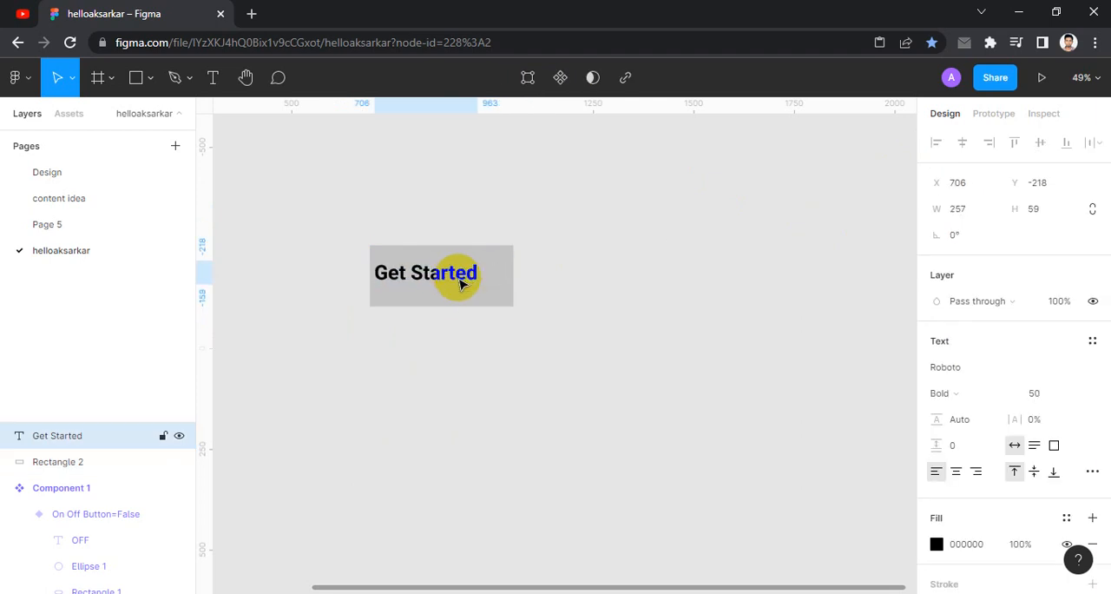
- Recenter the resized text and the rectangle on each other in both directions
{"action": "left_click_drag", "start_coordinate": [563, 234], "coordinate": [438, 338]}
{"action": "left_click", "coordinate": [961, 142]}
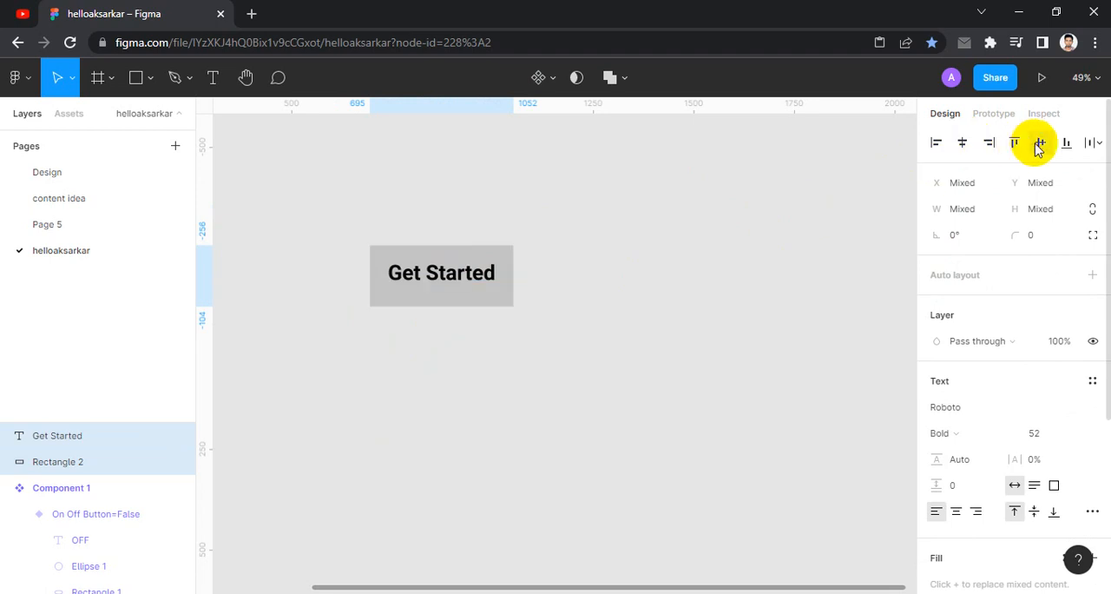
{"action": "left_click", "coordinate": [1041, 142]}
{"action": "left_click", "coordinate": [694, 259]}
- Fill the button's rectangle with orange using HSB values 30, 100, 100
{"action": "left_click", "coordinate": [503, 257]}
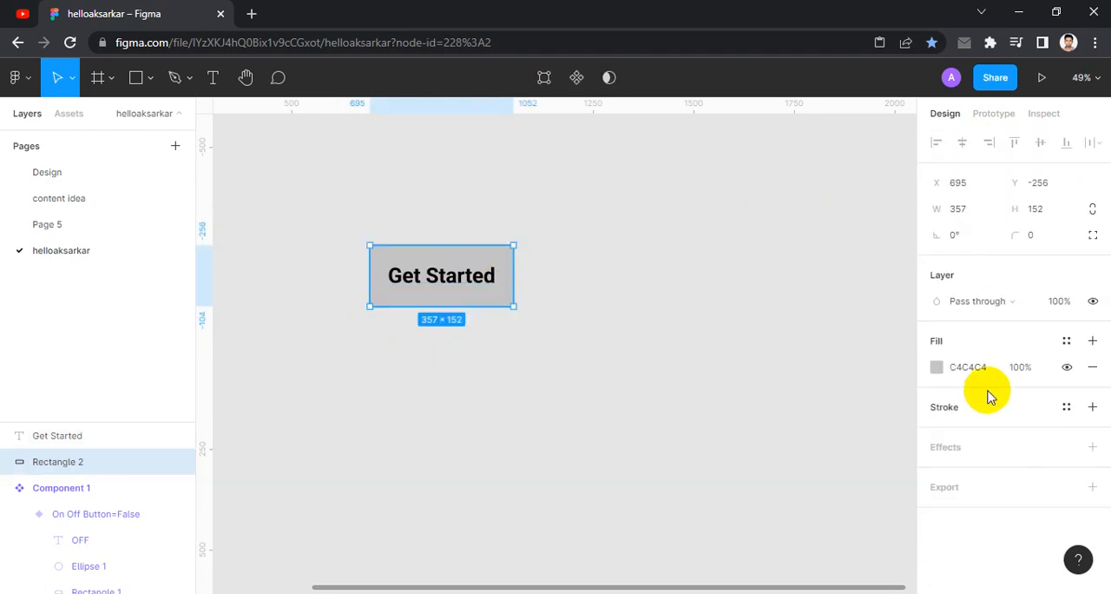
{"action": "left_click", "coordinate": [937, 366]}
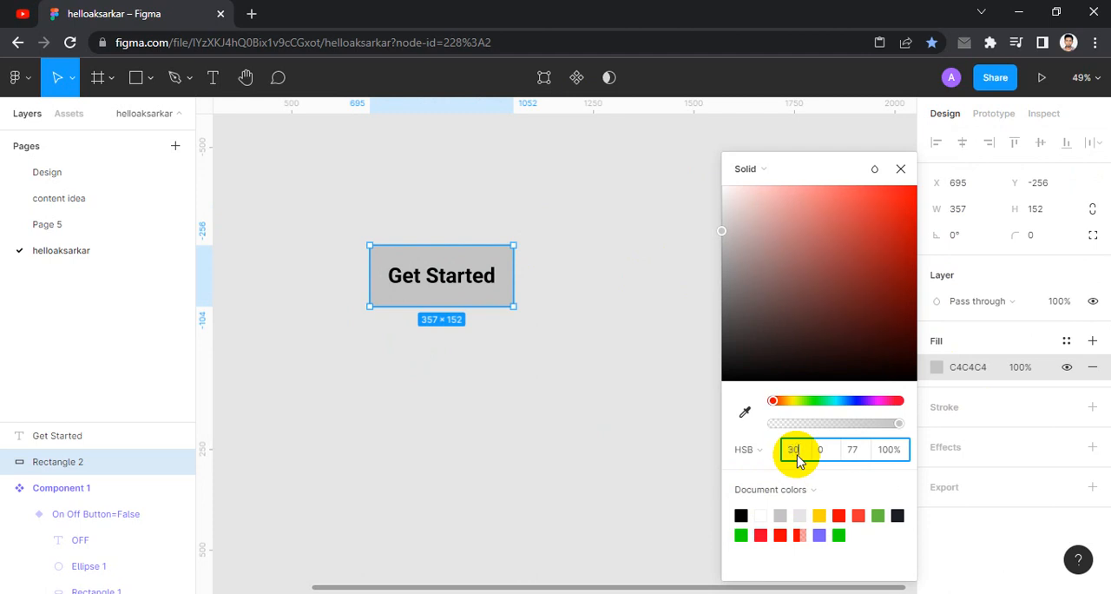
{"action": "type", "text": "30"}
{"action": "key", "text": "Tab"}
{"action": "type", "text": "100"}
{"action": "key", "text": "Tab"}
{"action": "type", "text": "100"}
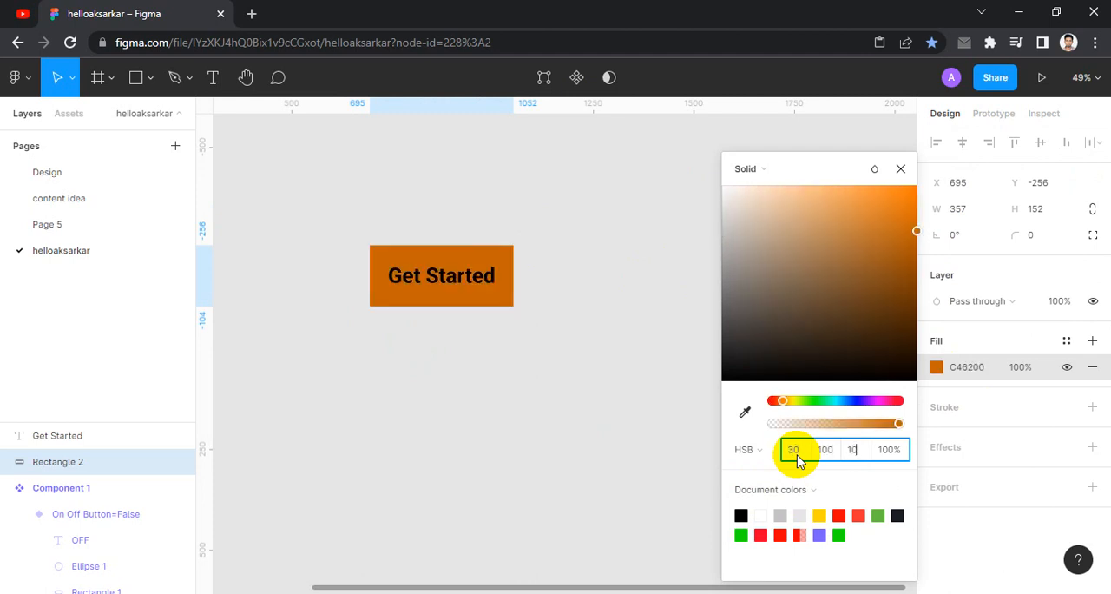
{"action": "key", "text": "Tab"}
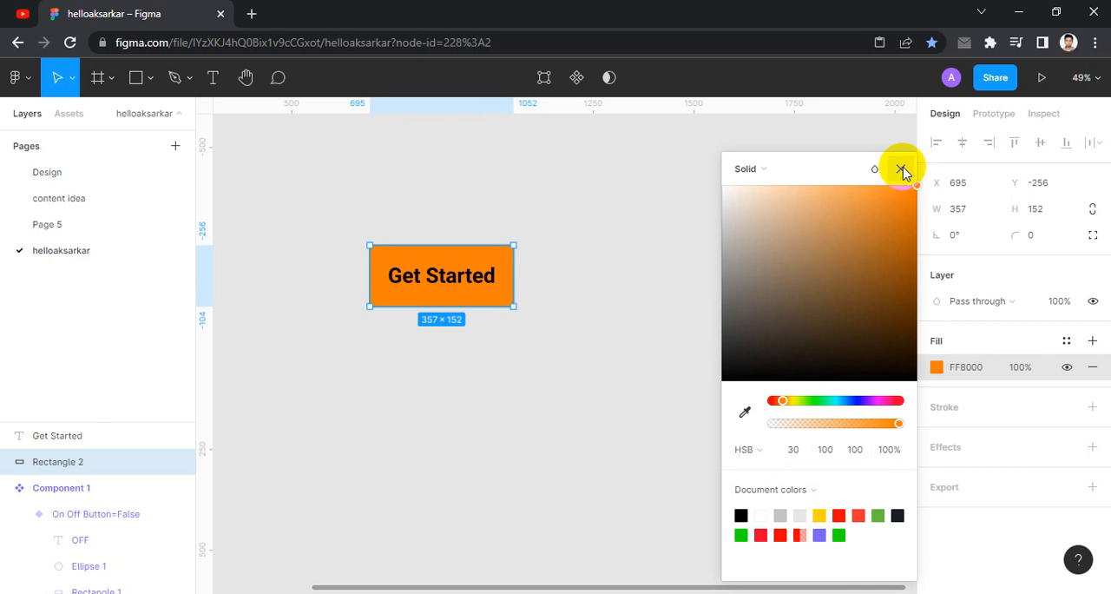
{"action": "left_click", "coordinate": [900, 168]}
{"action": "left_click", "coordinate": [610, 214]}
- Turn the text and rectangle together into one component and add a second variant to it
{"action": "left_click_drag", "start_coordinate": [569, 214], "coordinate": [520, 217]}
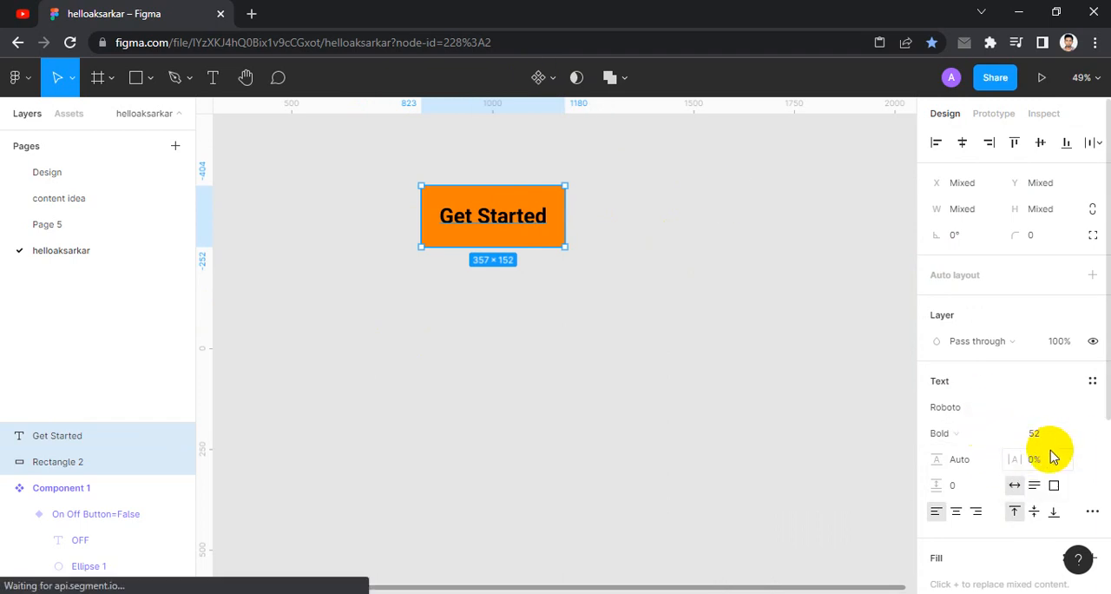
{"action": "scroll", "coordinate": [644, 247], "scroll_direction": "up", "scroll_amount": 1}
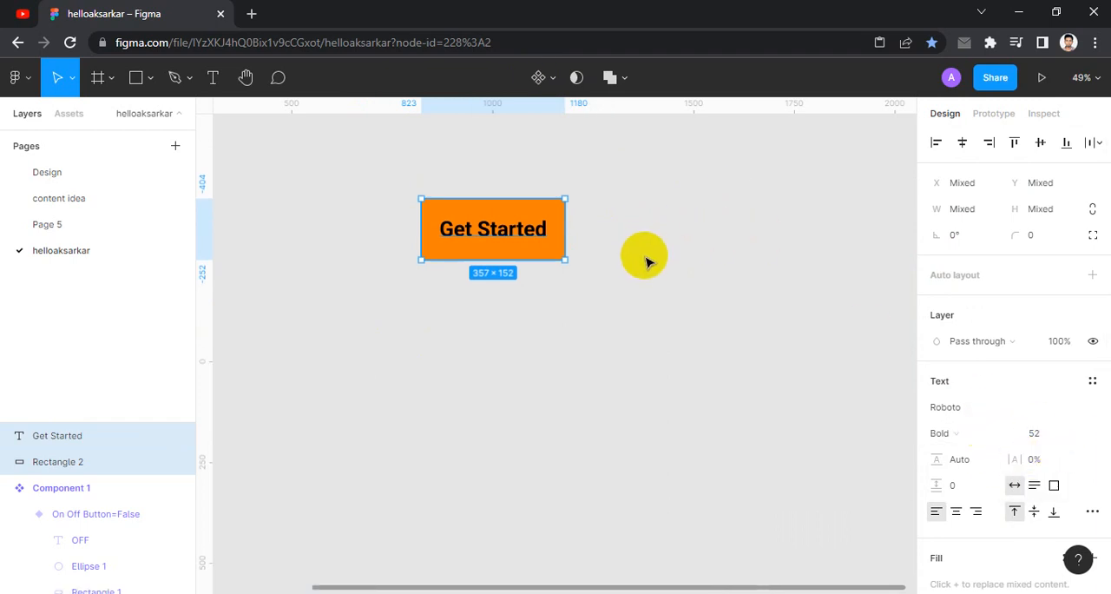
{"action": "left_click", "coordinate": [539, 84]}
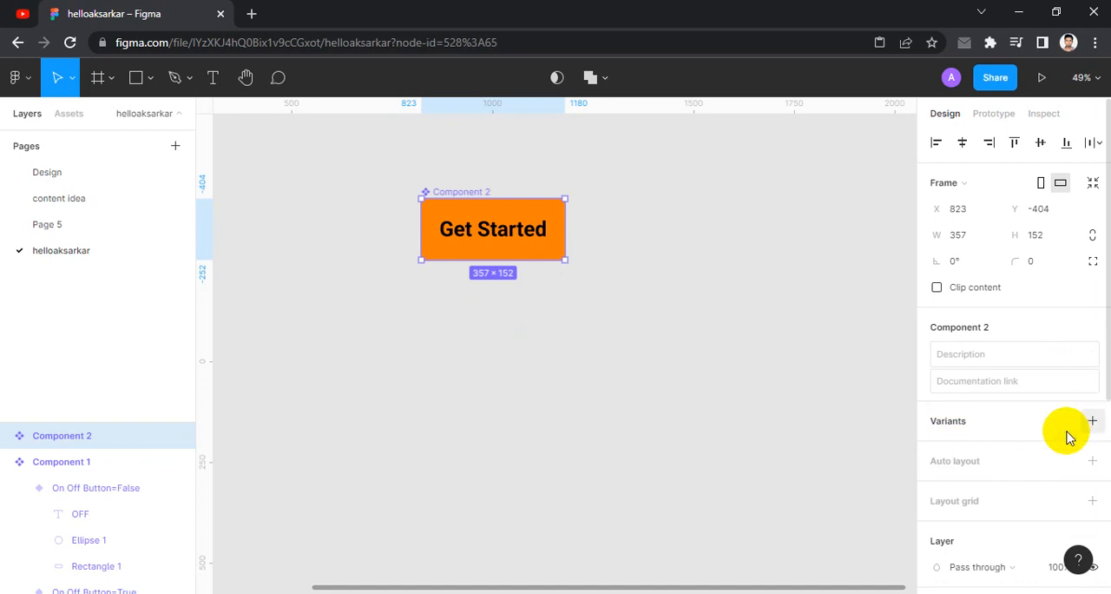
{"action": "left_click", "coordinate": [1091, 420]}
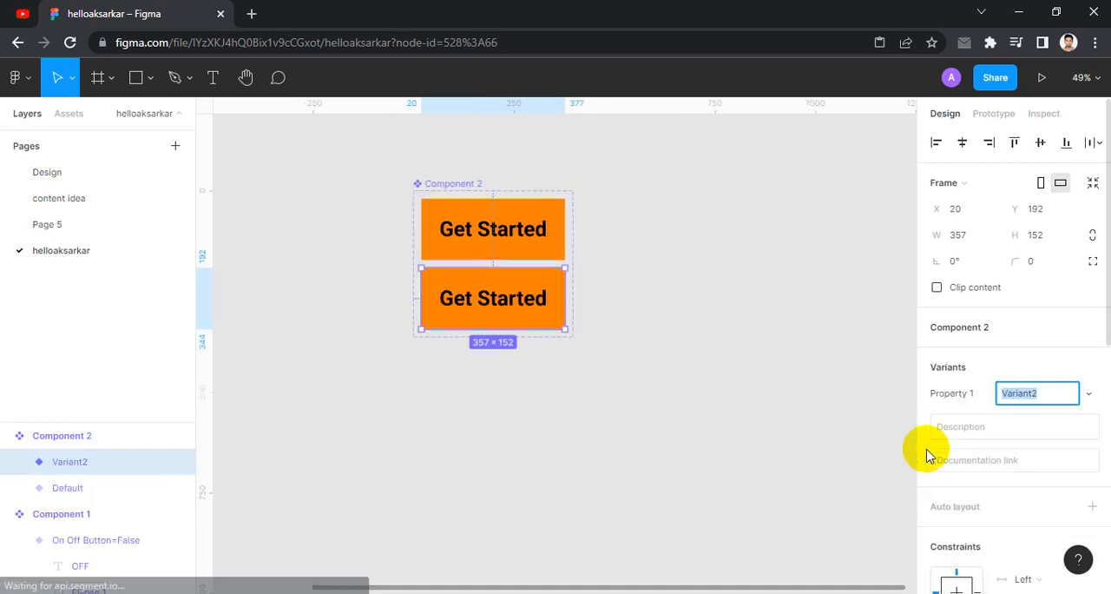
- Change the orange color of the second button variant to light grey CDCDCD
{"action": "left_click", "coordinate": [533, 216]}
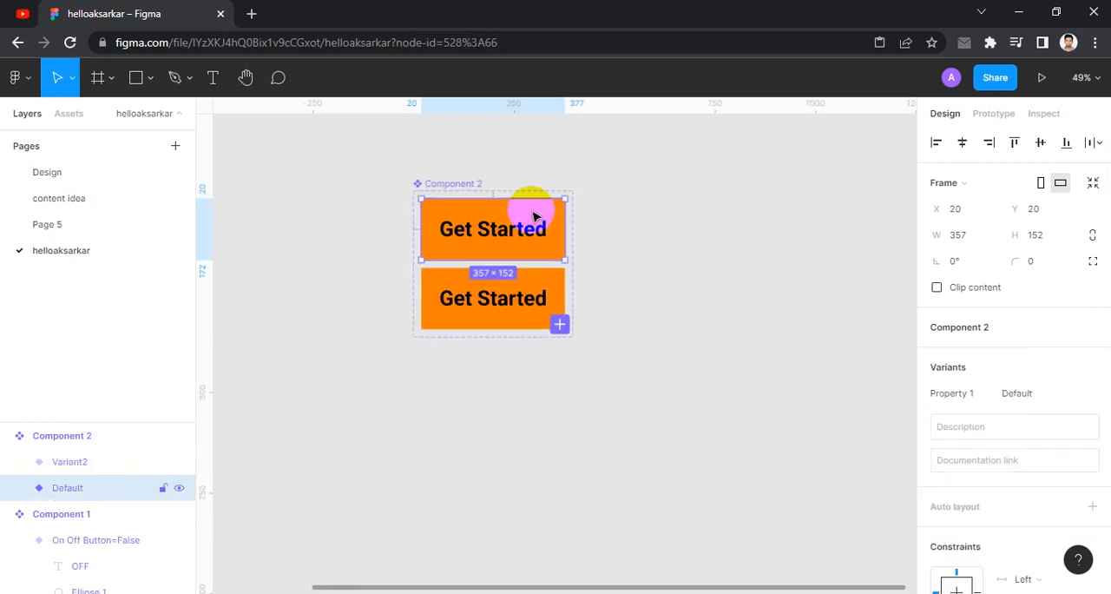
{"action": "left_click", "coordinate": [535, 284]}
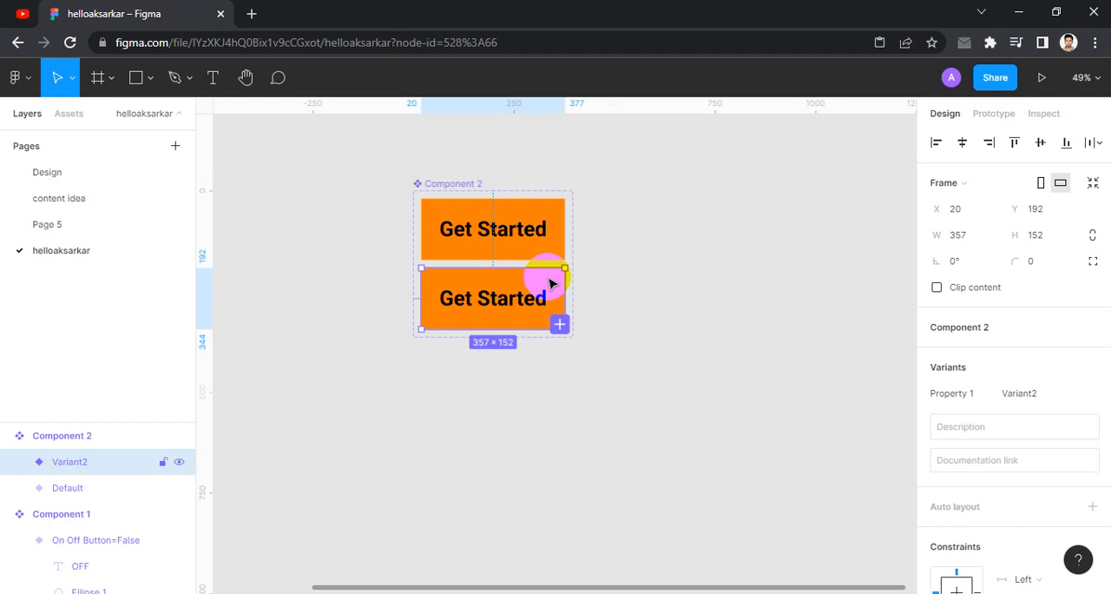
{"action": "scroll", "coordinate": [1015, 469], "scroll_direction": "down", "scroll_amount": 6}
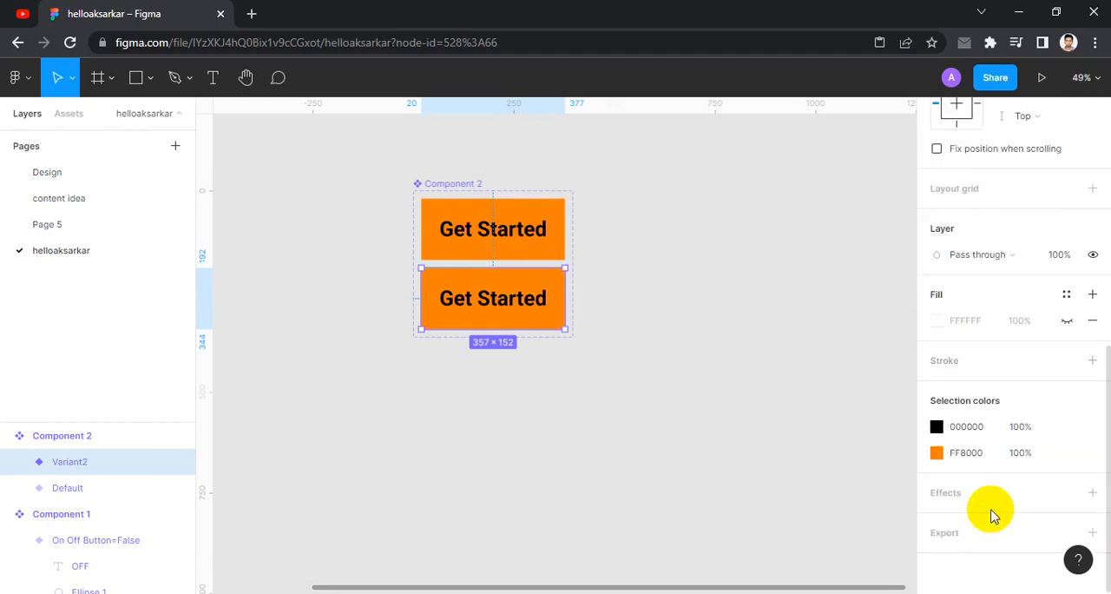
{"action": "left_click", "coordinate": [937, 452]}
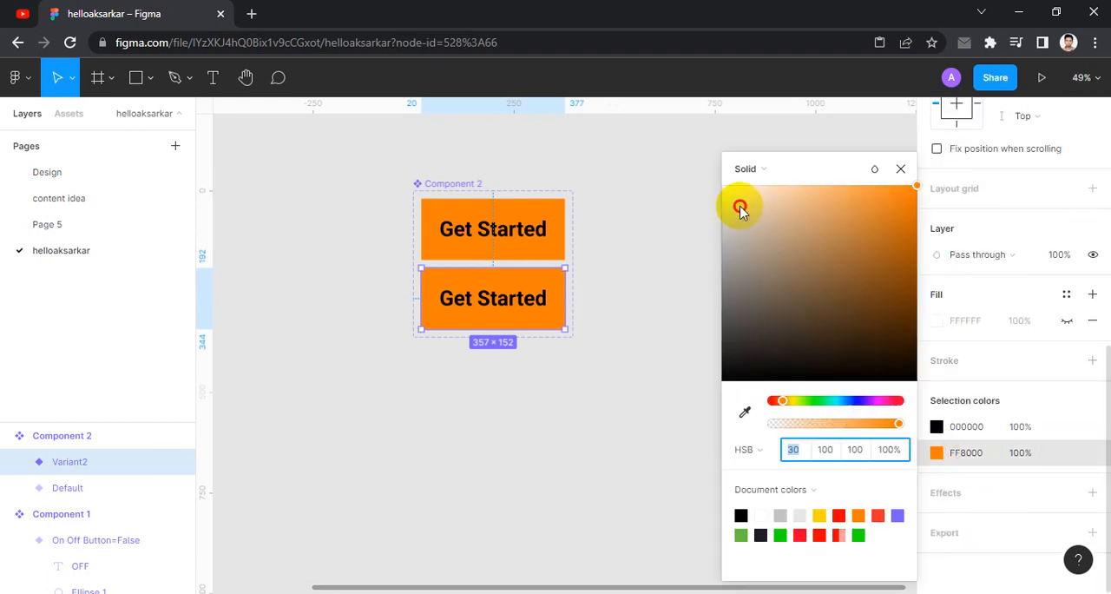
{"action": "left_click_drag", "start_coordinate": [740, 208], "coordinate": [697, 227]}
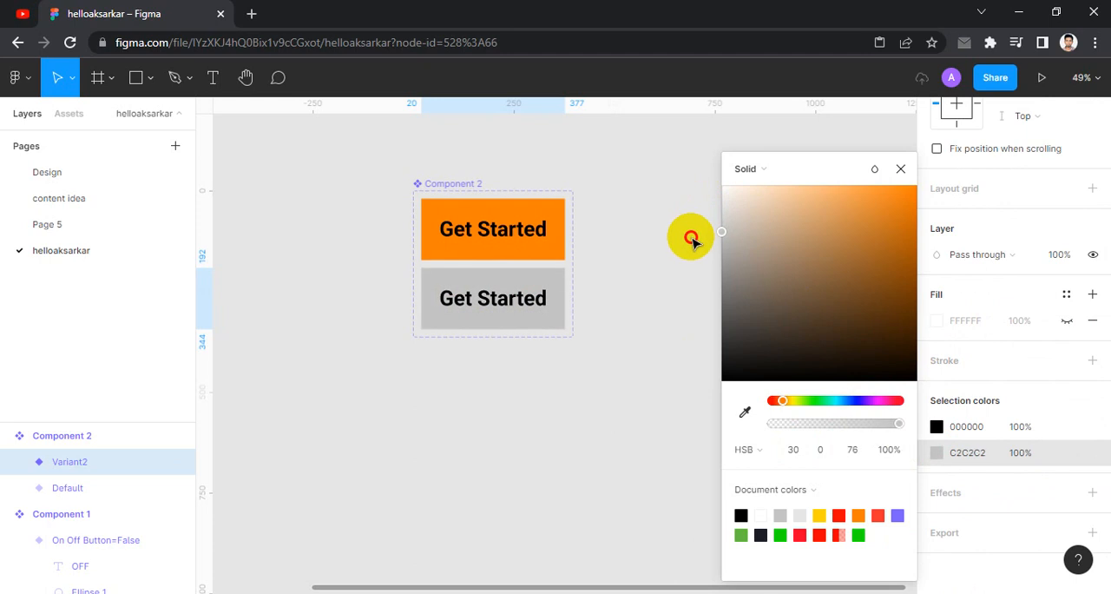
{"action": "left_click_drag", "start_coordinate": [690, 238], "coordinate": [690, 230]}
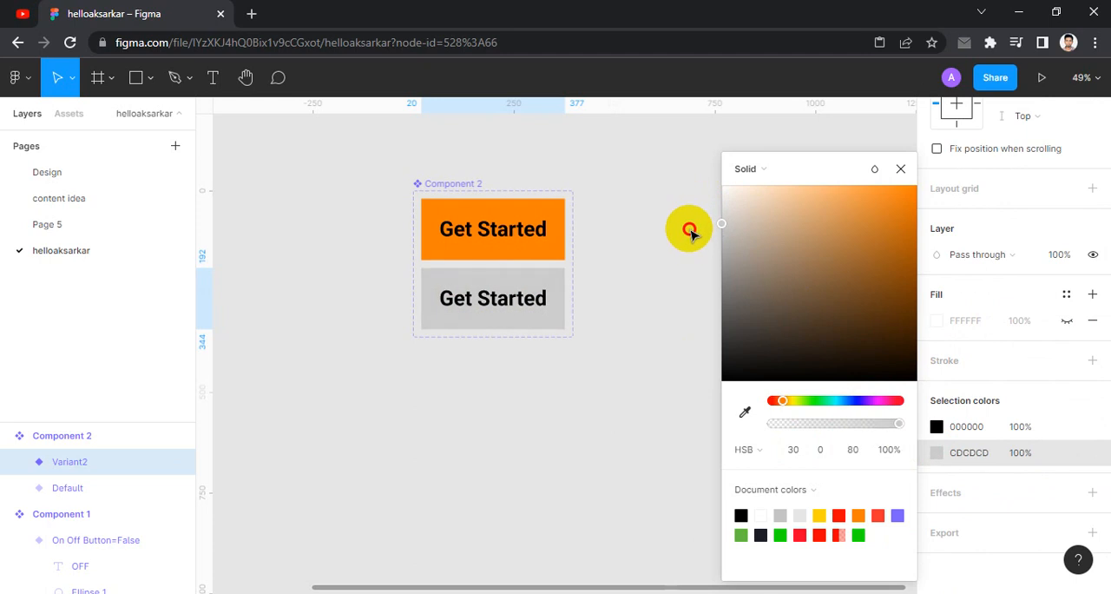
{"action": "left_click", "coordinate": [903, 174]}
{"action": "left_click", "coordinate": [657, 260]}
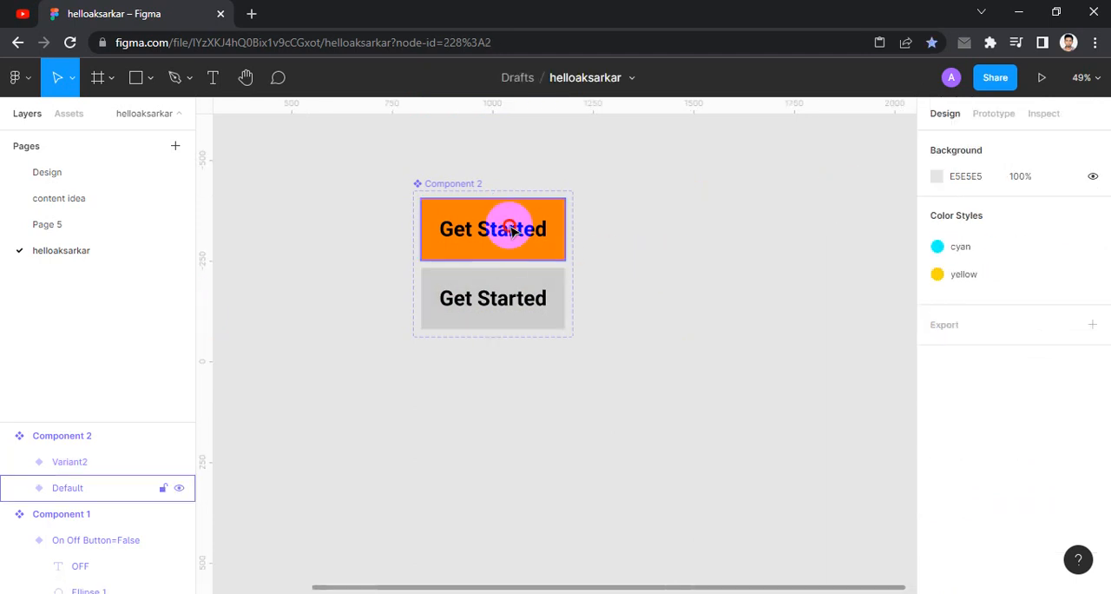
- Add a third variant to the button component based on the orange Default variant
{"action": "left_click", "coordinate": [521, 230]}
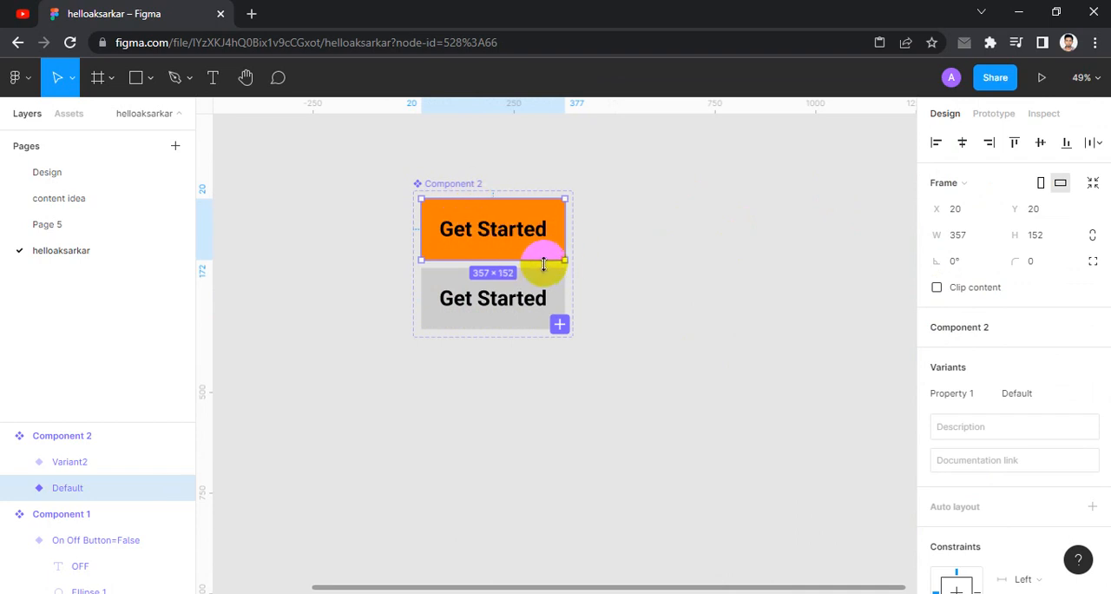
{"action": "scroll", "coordinate": [470, 187], "scroll_direction": "up", "scroll_amount": 5, "text": "ctrl"}
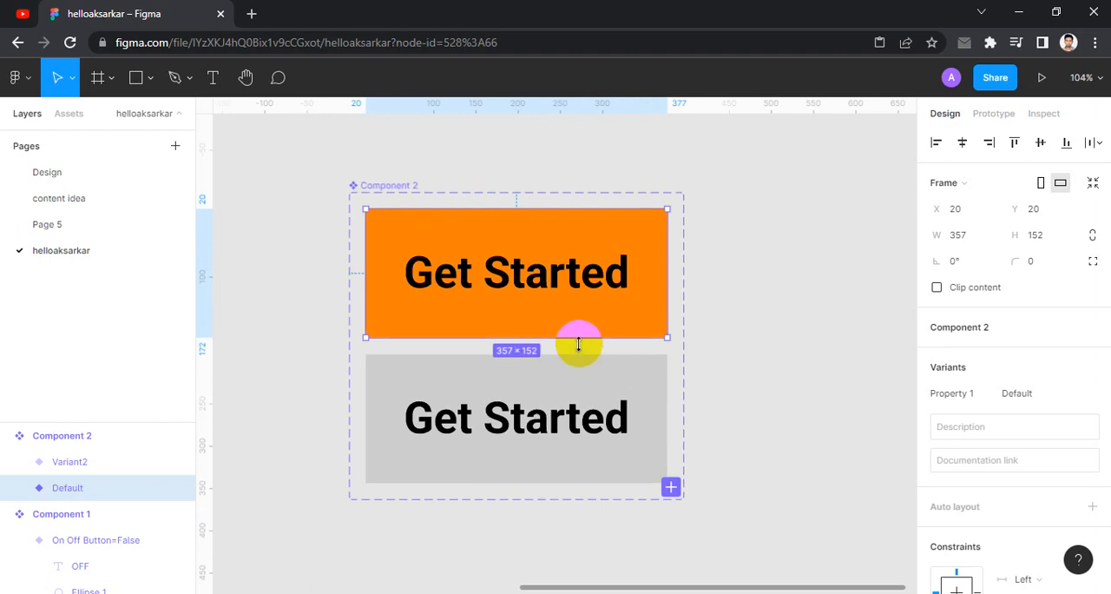
{"action": "scroll", "coordinate": [486, 295], "scroll_direction": "down", "scroll_amount": 5, "text": "ctrl"}
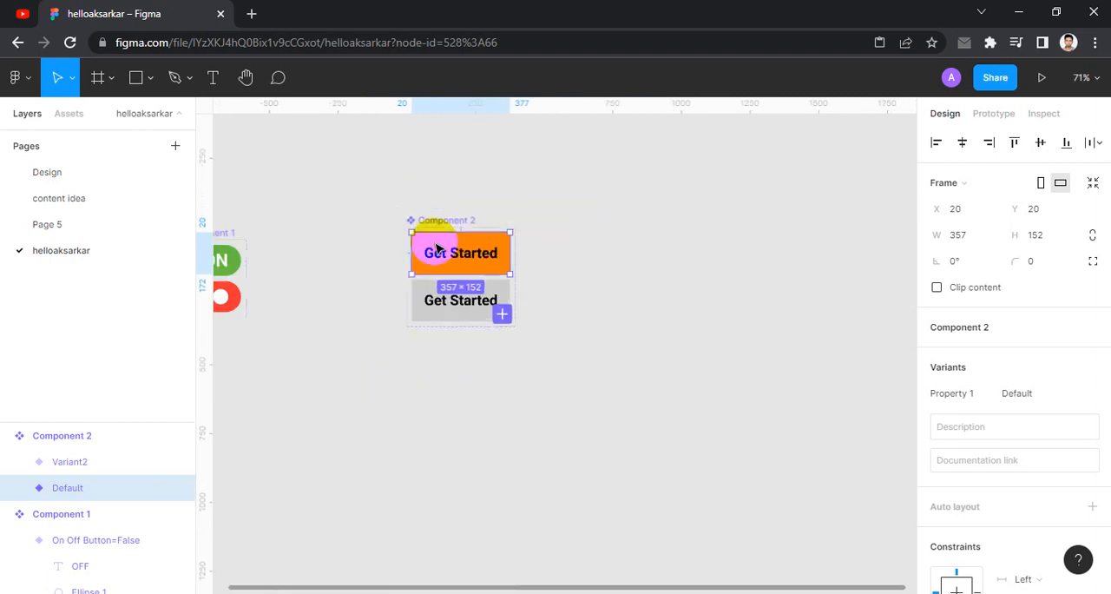
{"action": "scroll", "coordinate": [474, 285], "scroll_direction": "up", "scroll_amount": 2, "text": "ctrl"}
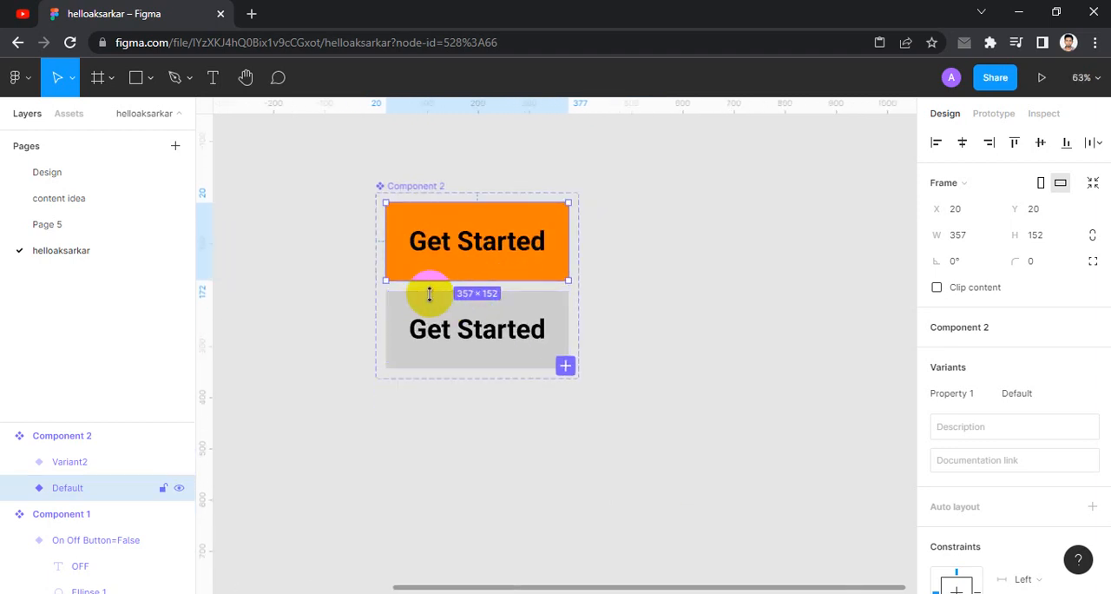
{"action": "scroll", "coordinate": [477, 280], "scroll_direction": "up", "scroll_amount": 1, "text": "ctrl"}
{"action": "left_click", "coordinate": [663, 204]}
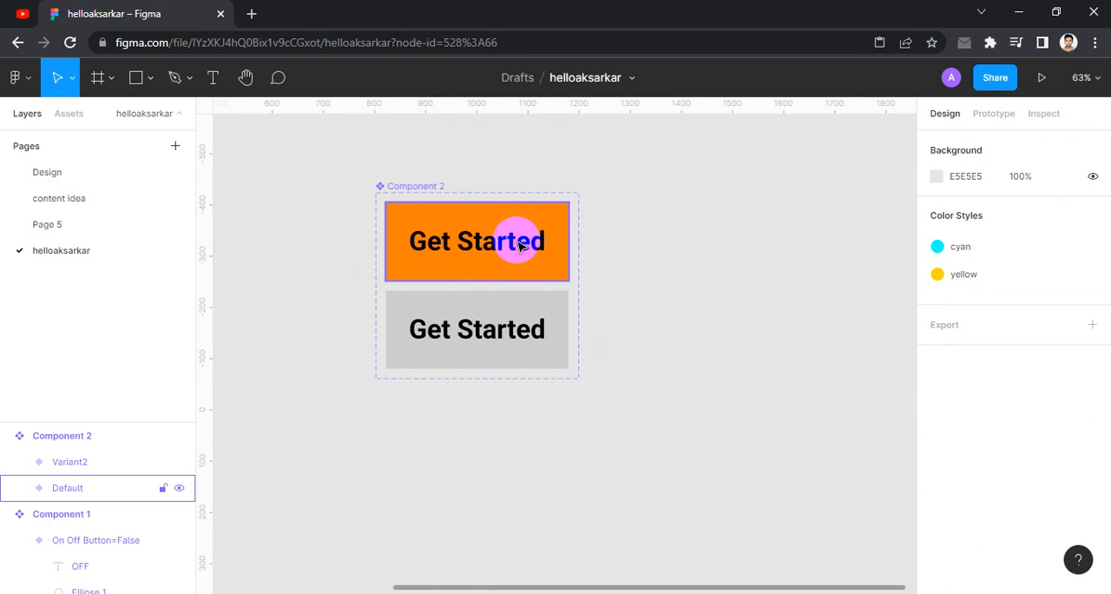
{"action": "left_click", "coordinate": [518, 242]}
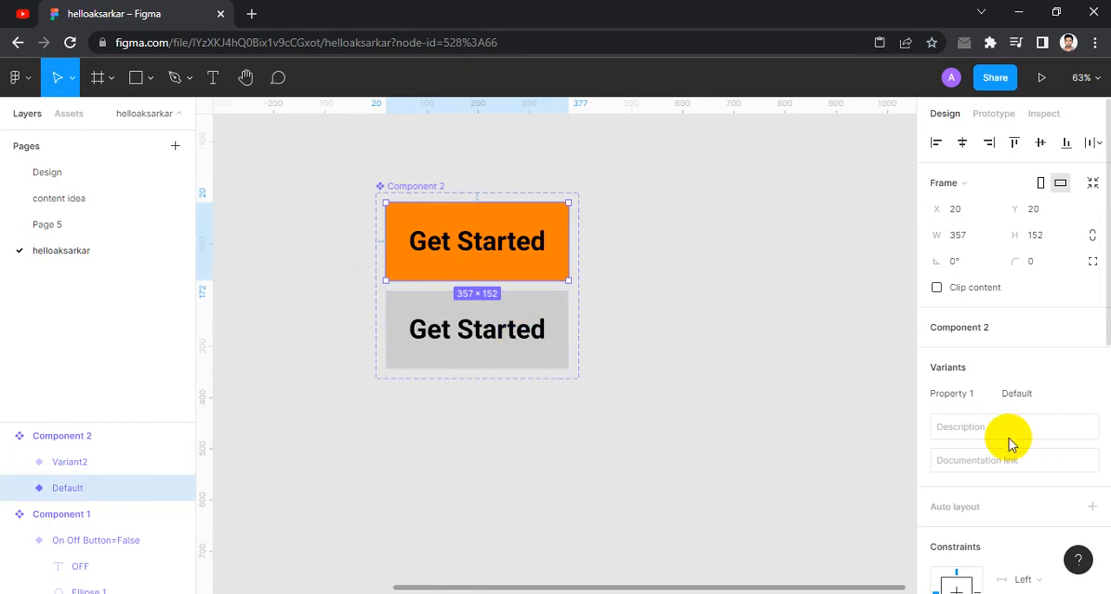
{"action": "scroll", "coordinate": [1004, 443], "scroll_direction": "down", "scroll_amount": 2}
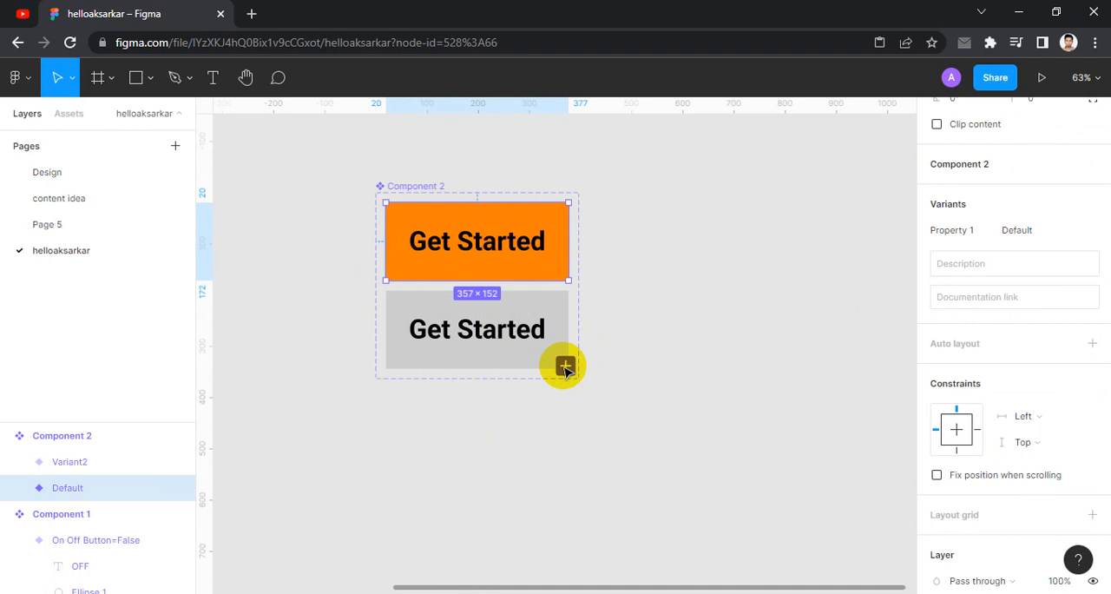
{"action": "left_click", "coordinate": [565, 367]}
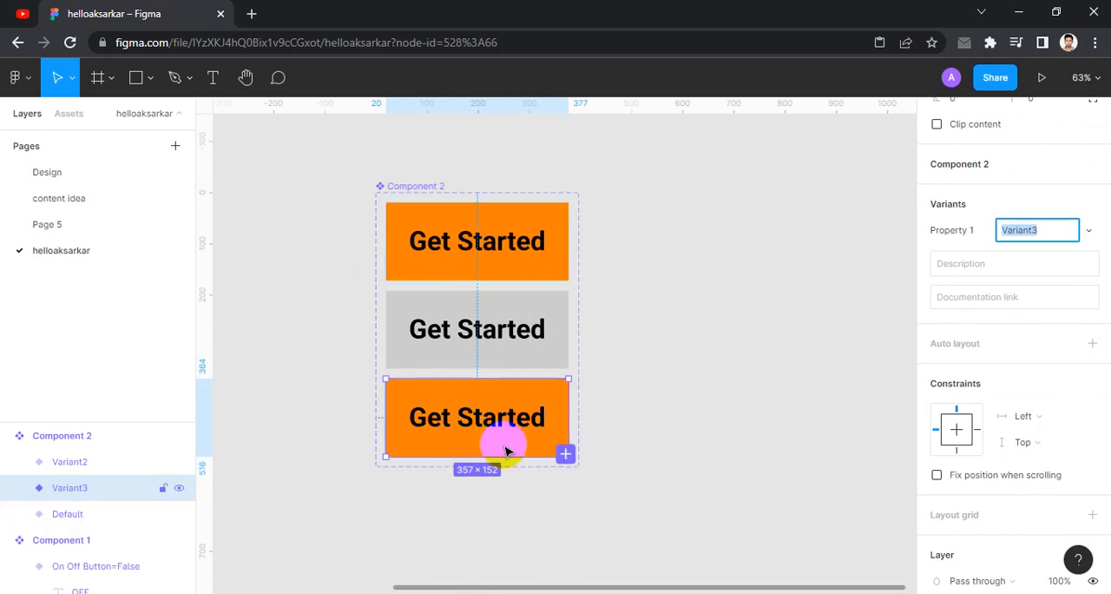
- Add a drop shadow with 70% opacity and a blur of 10 to the third variant's orange rectangle
{"action": "double_click", "coordinate": [542, 398]}
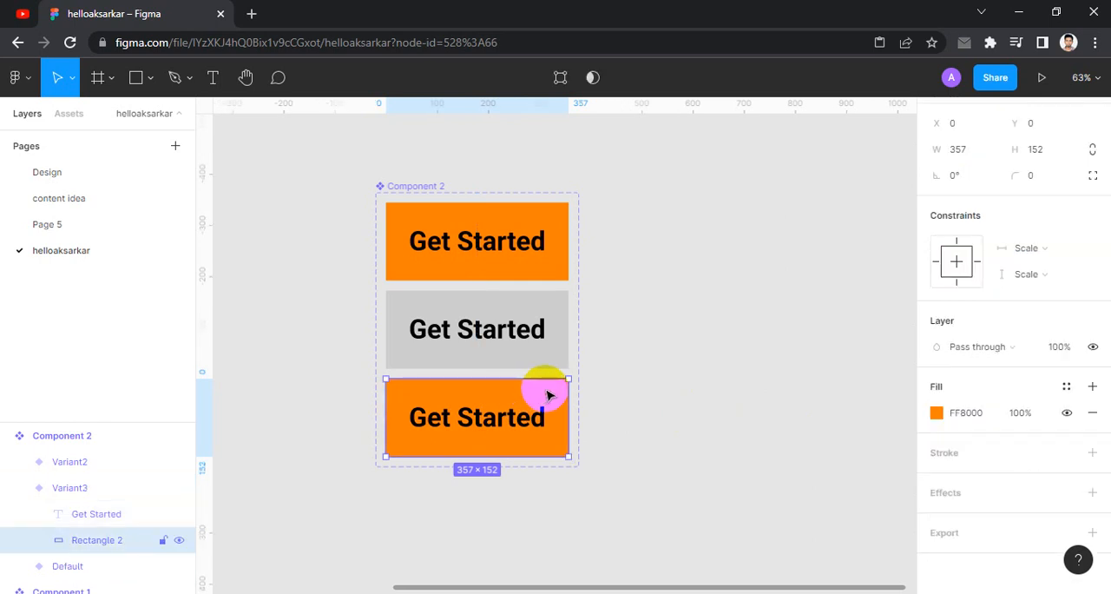
{"action": "left_click", "coordinate": [944, 493]}
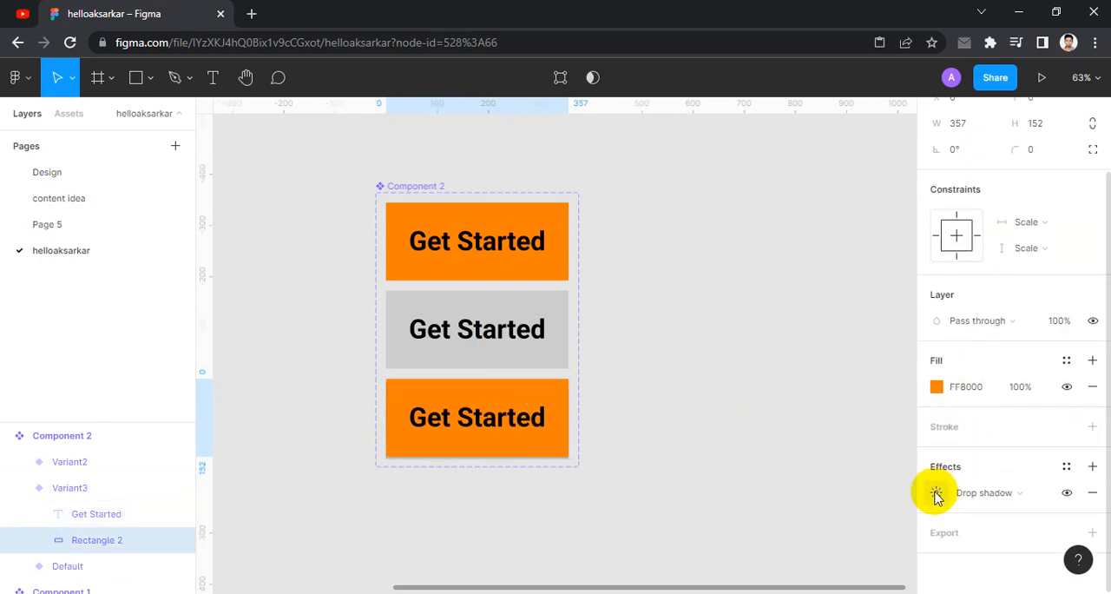
{"action": "left_click", "coordinate": [936, 493]}
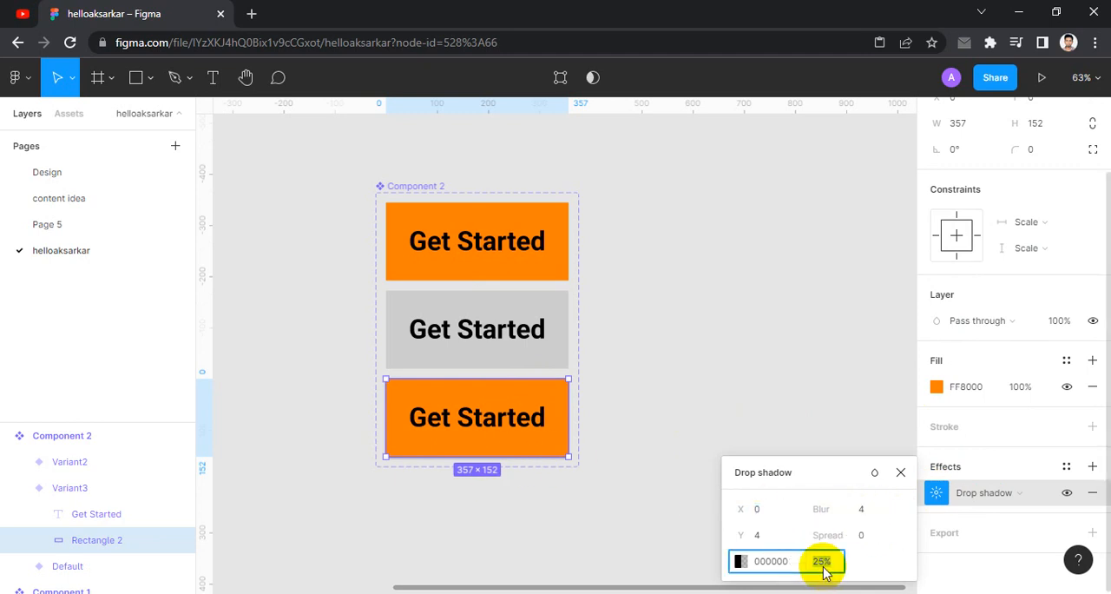
{"action": "key", "text": "Tab"}
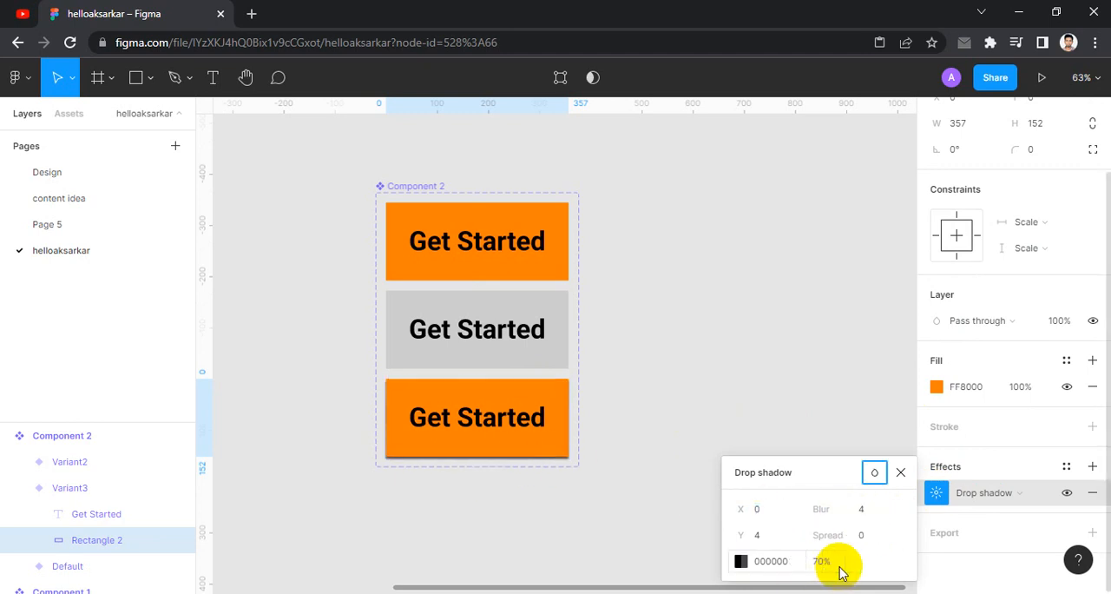
{"action": "left_click", "coordinate": [864, 511]}
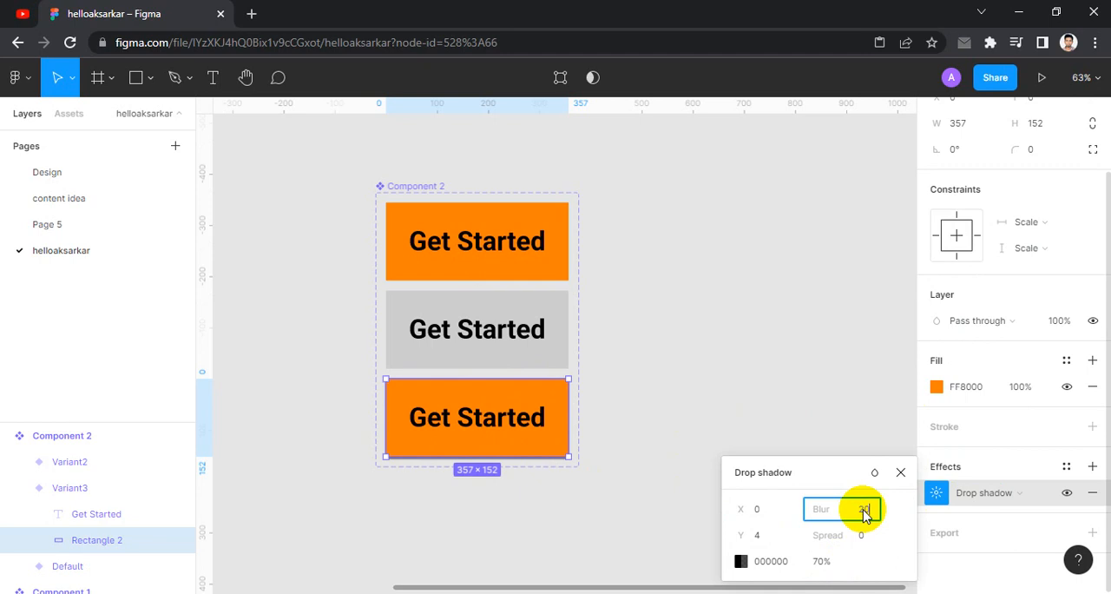
{"action": "key", "text": "Tab"}
{"action": "left_click", "coordinate": [864, 513]}
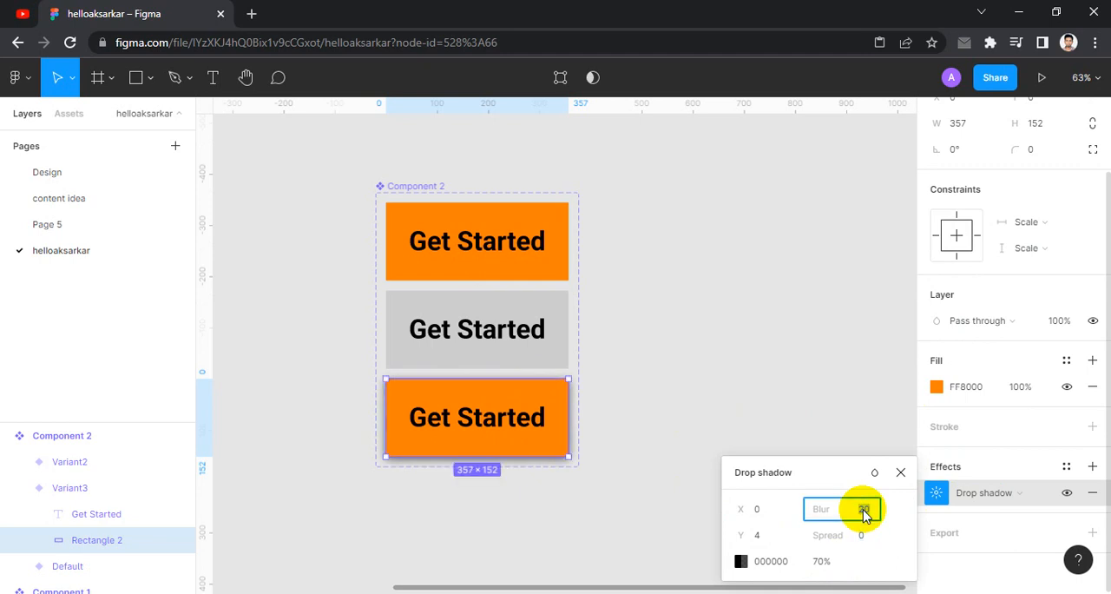
{"action": "key", "text": "Tab"}
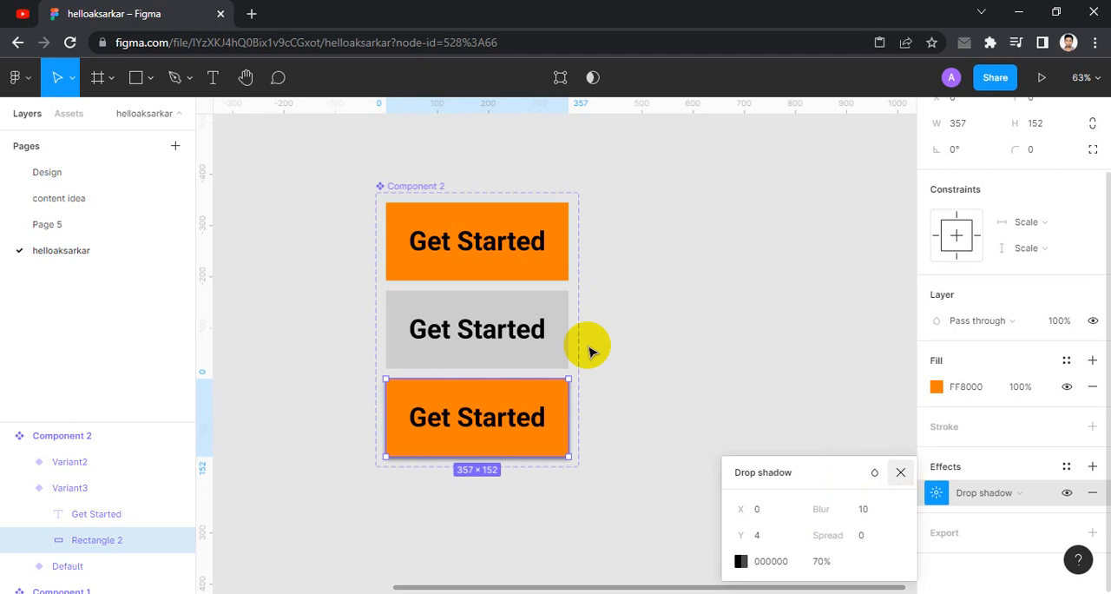
{"action": "left_click", "coordinate": [432, 230]}
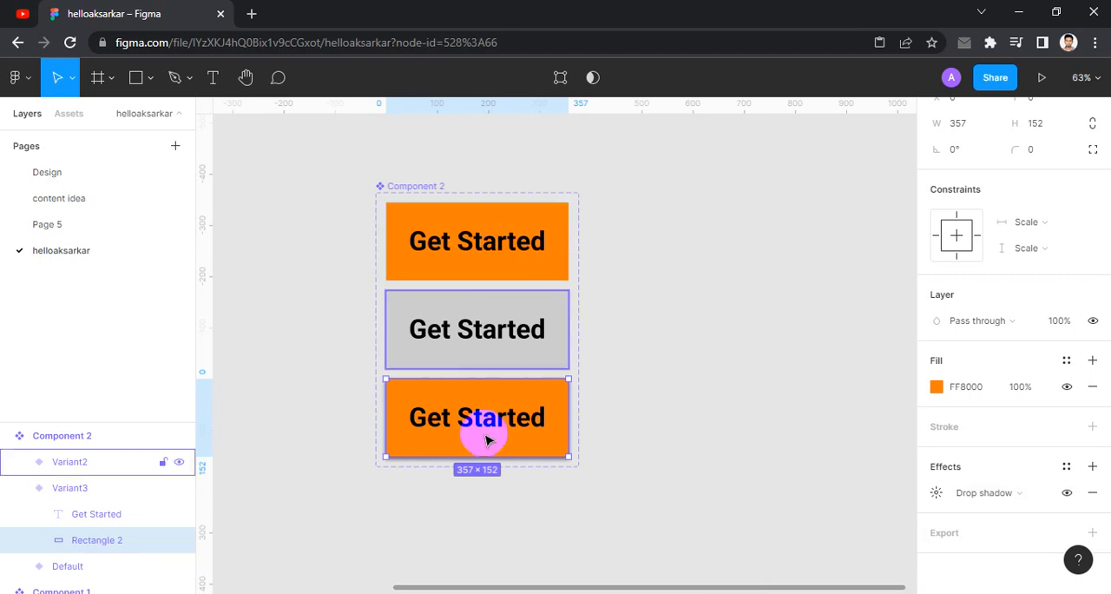
- Add a fourth variant to the button component based on the light grey second variant
{"action": "left_click", "coordinate": [489, 305]}
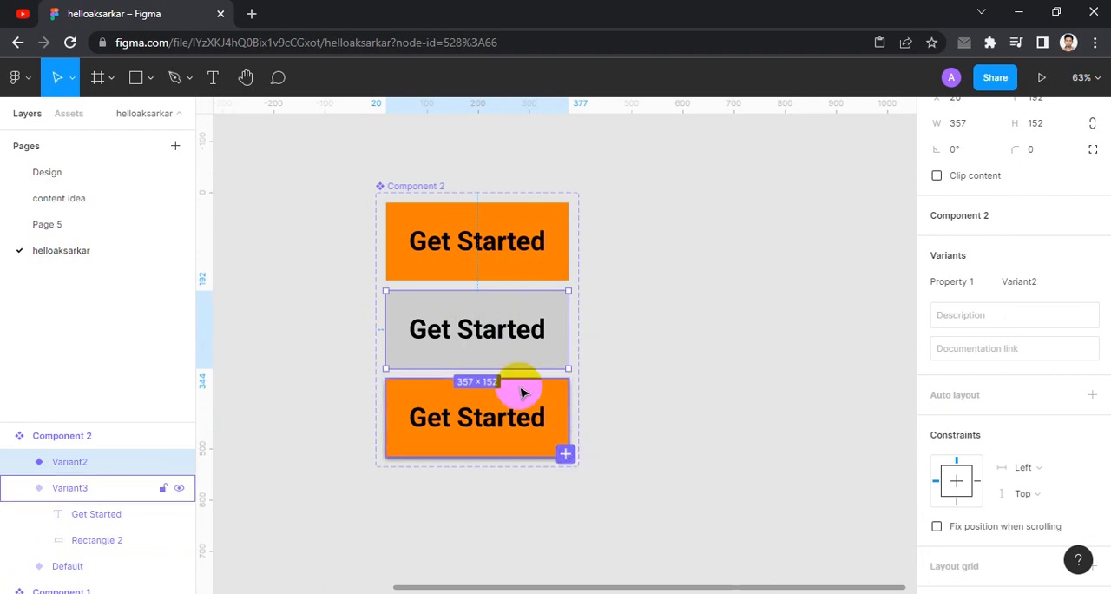
{"action": "left_click", "coordinate": [566, 453]}
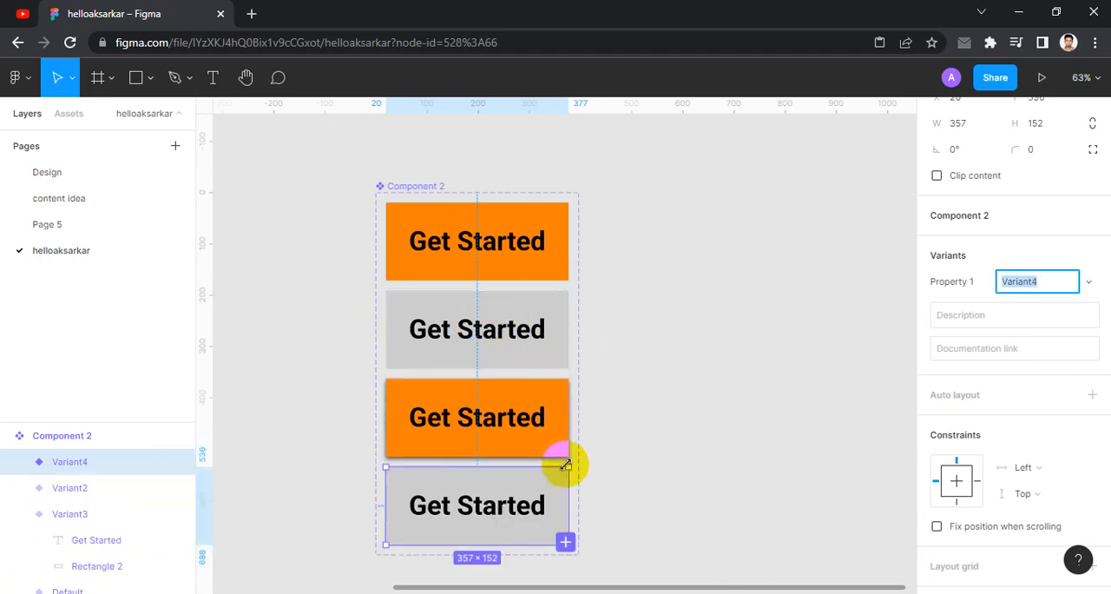
{"action": "scroll", "coordinate": [669, 408], "scroll_direction": "down", "scroll_amount": 1}
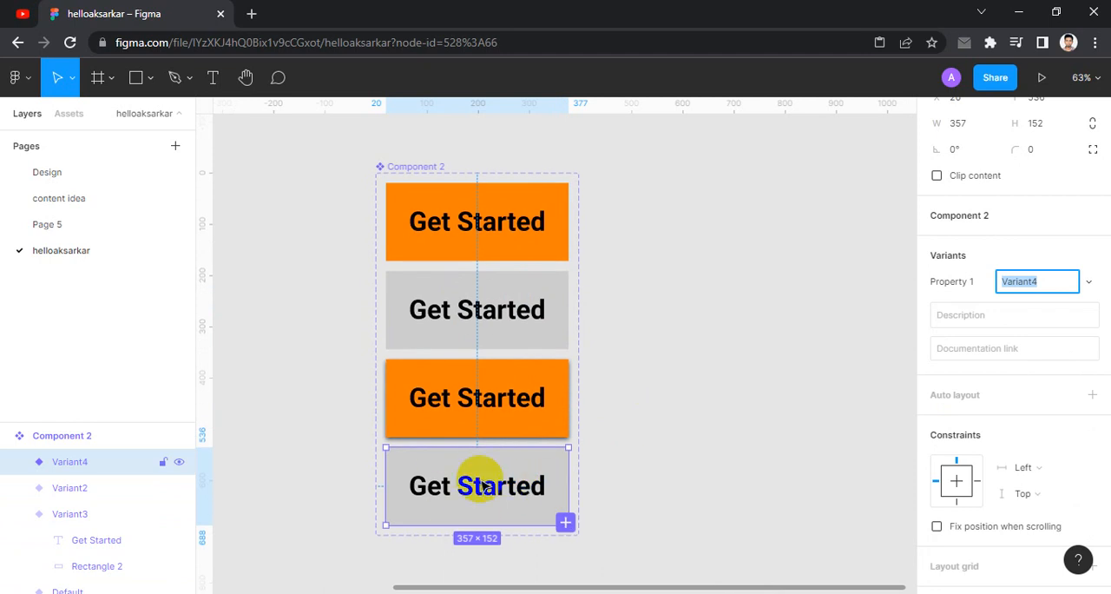
{"action": "scroll", "coordinate": [513, 473], "scroll_direction": "down", "scroll_amount": 1}
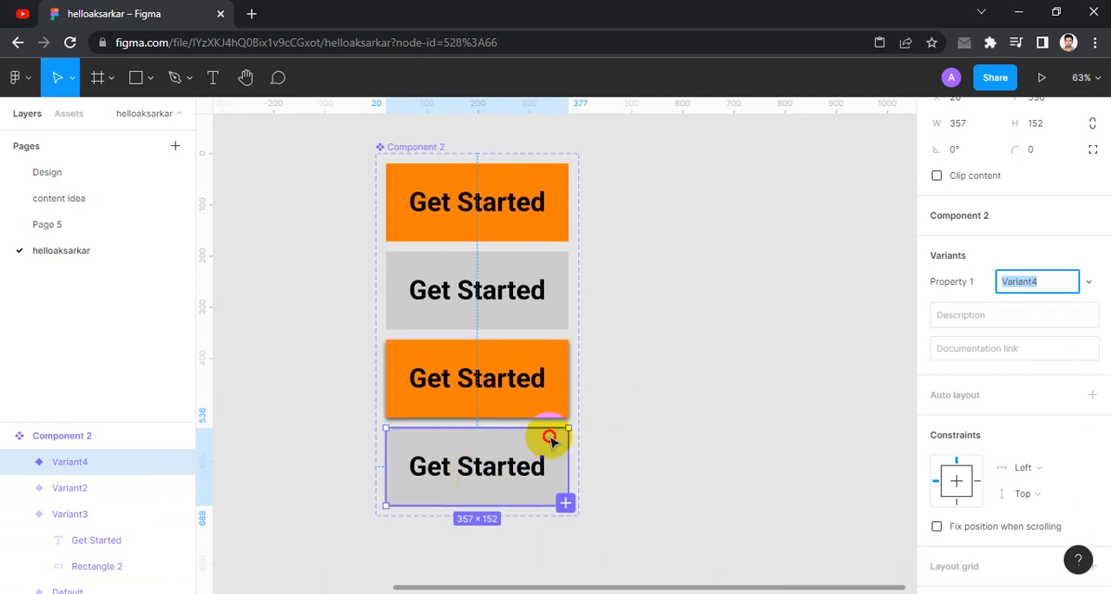
- Give the fourth variant's grey rectangle a drop shadow with a blur of 10 and 70% opacity
{"action": "left_click", "coordinate": [550, 440]}
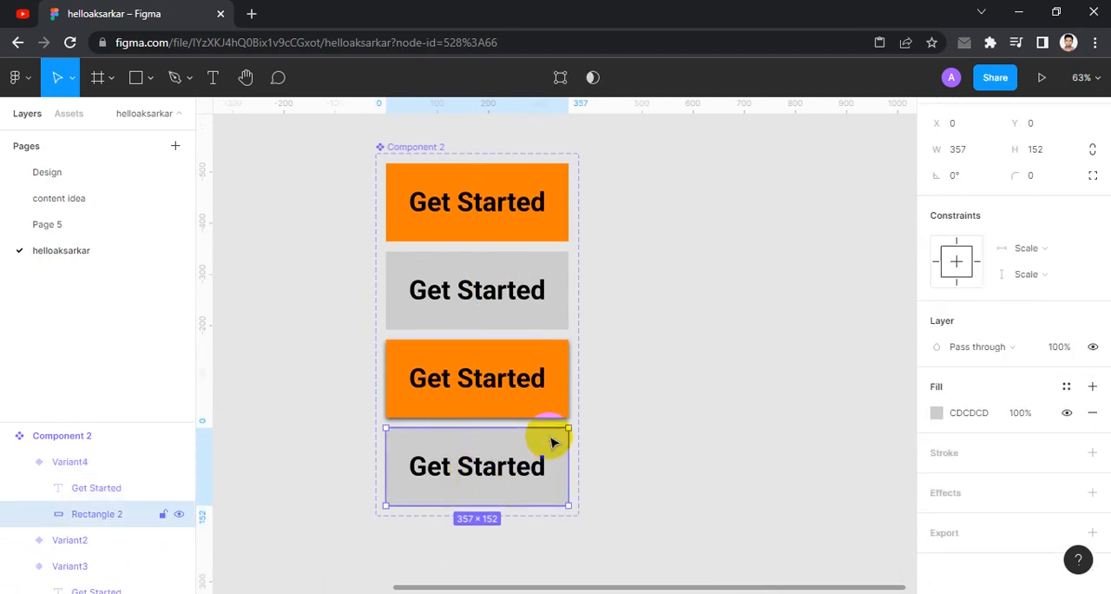
{"action": "left_click", "coordinate": [946, 497]}
{"action": "left_click", "coordinate": [936, 492]}
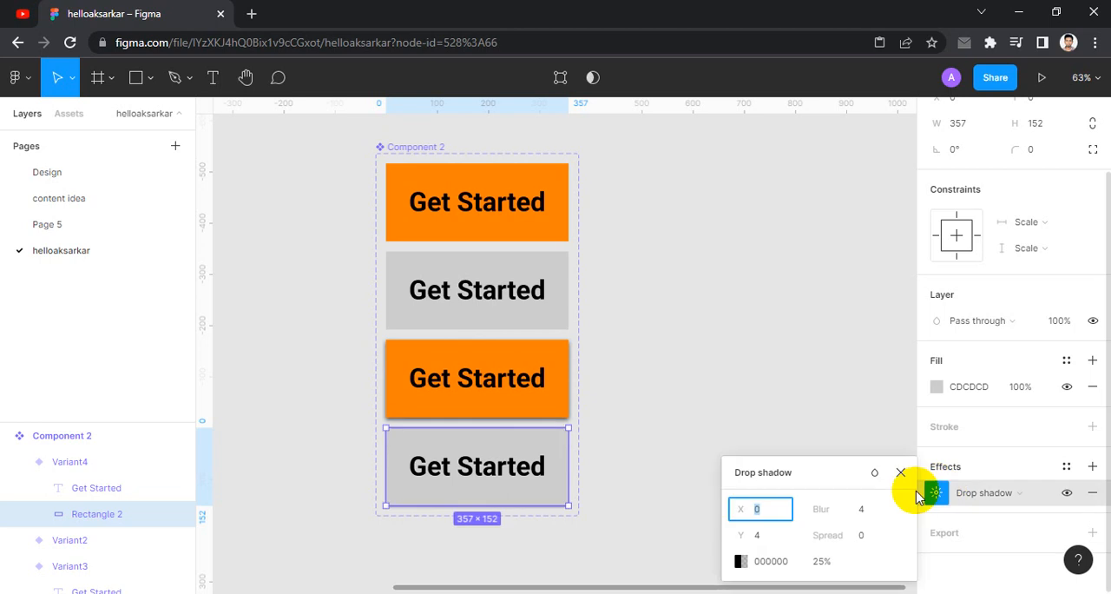
{"action": "left_click", "coordinate": [872, 514]}
{"action": "type", "text": "1"}
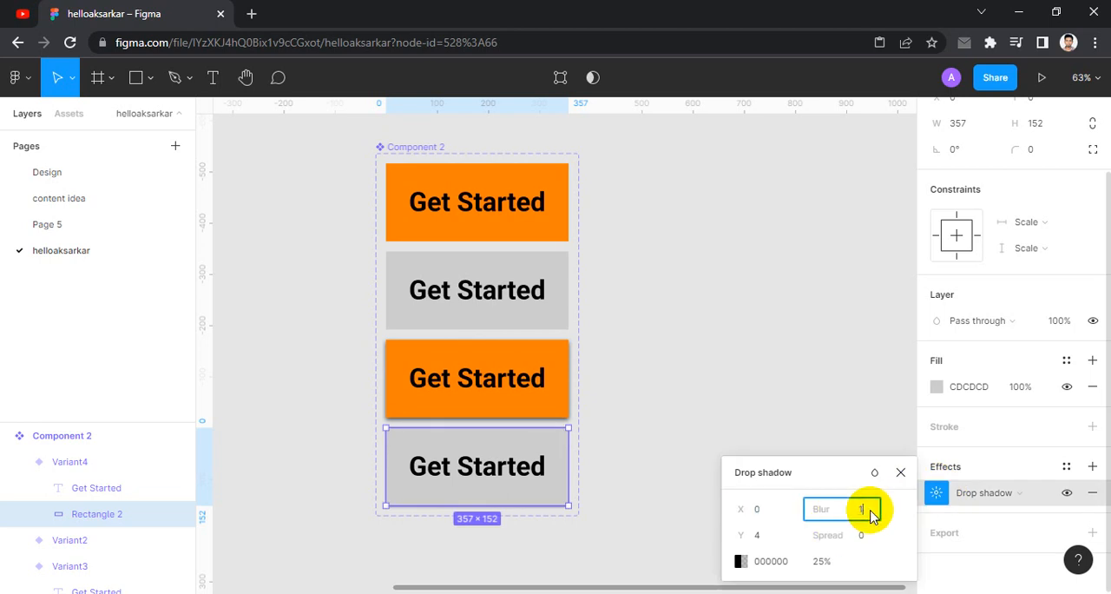
{"action": "type", "text": "0"}
{"action": "key", "text": "Tab"}
{"action": "type", "text": "70"}
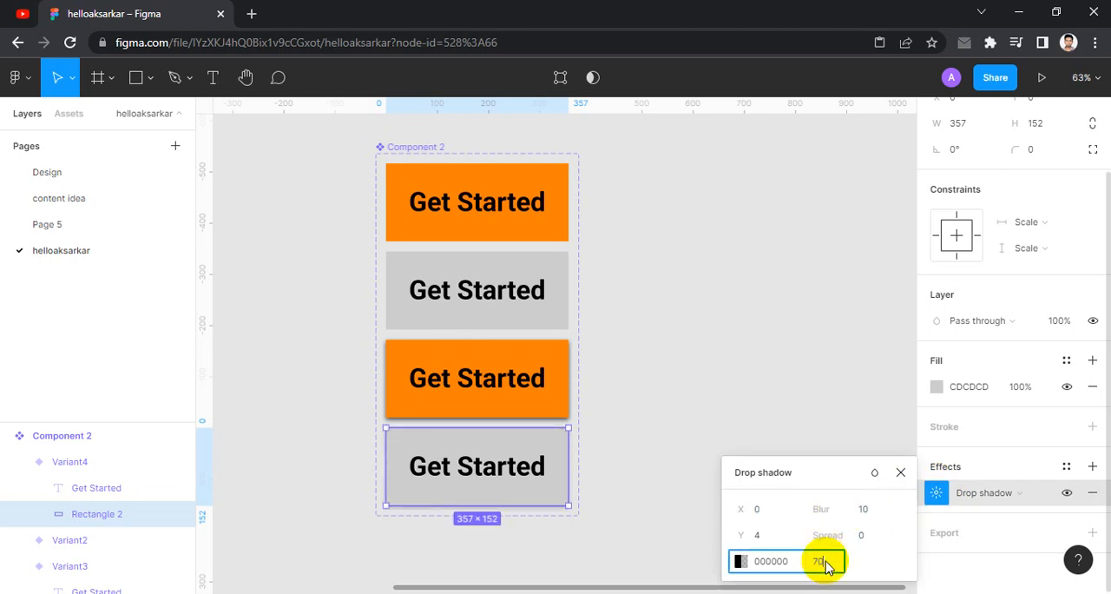
{"action": "key", "text": "Tab"}
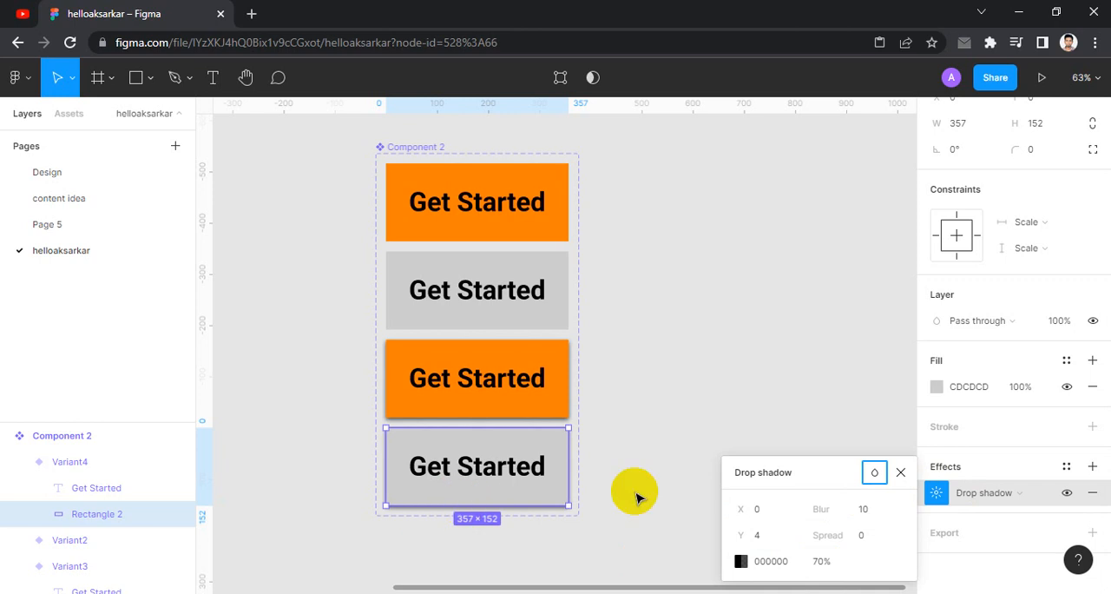
{"action": "key", "text": "Escape"}
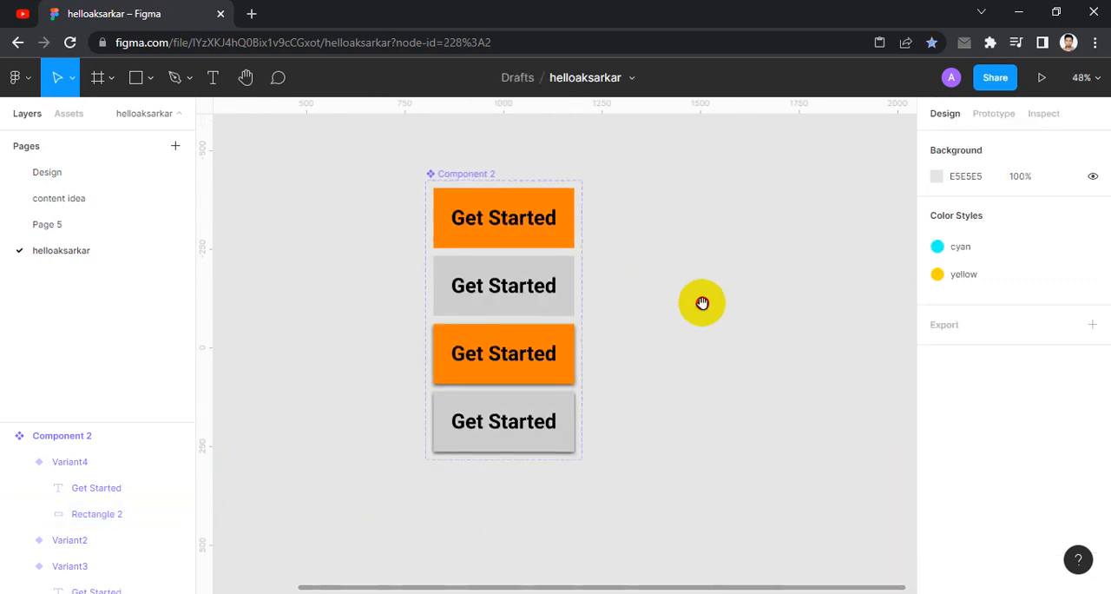
{"action": "left_click_drag", "start_coordinate": [702, 302], "coordinate": [647, 285]}
{"action": "left_click", "coordinate": [438, 343]}
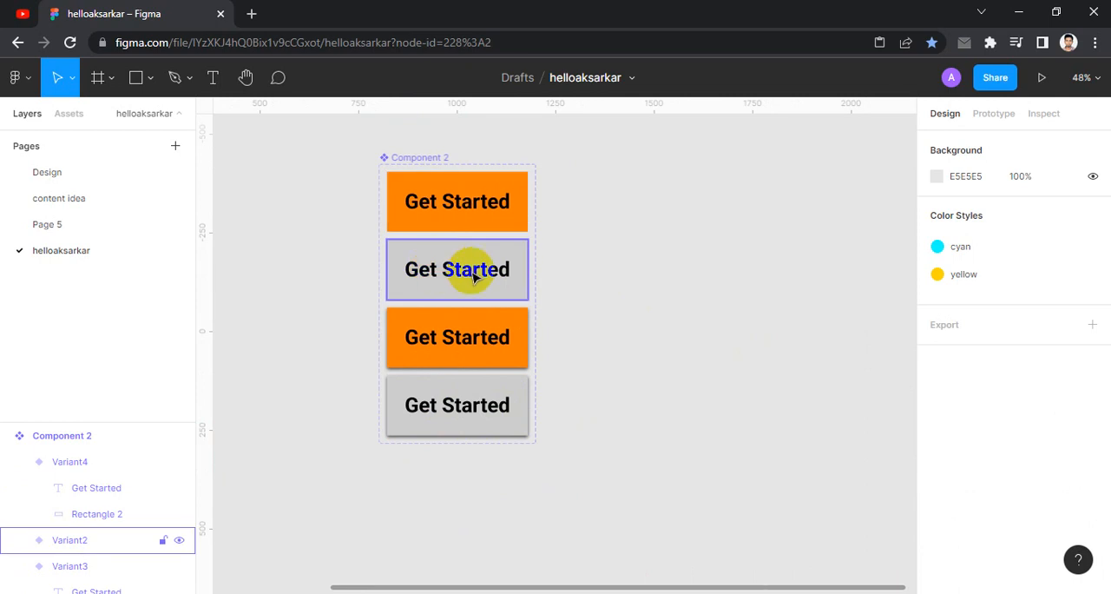
- Add a fifth variant to the button component based on the orange Default variant
{"action": "left_click", "coordinate": [497, 186]}
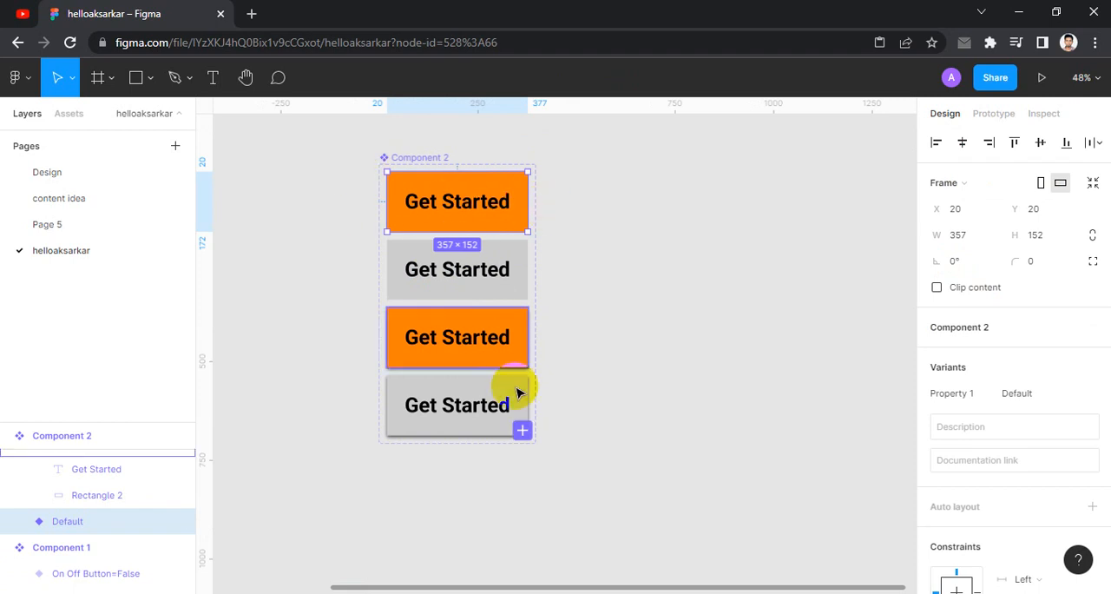
{"action": "left_click", "coordinate": [521, 428]}
{"action": "scroll", "coordinate": [601, 401], "scroll_direction": "down", "scroll_amount": 1}
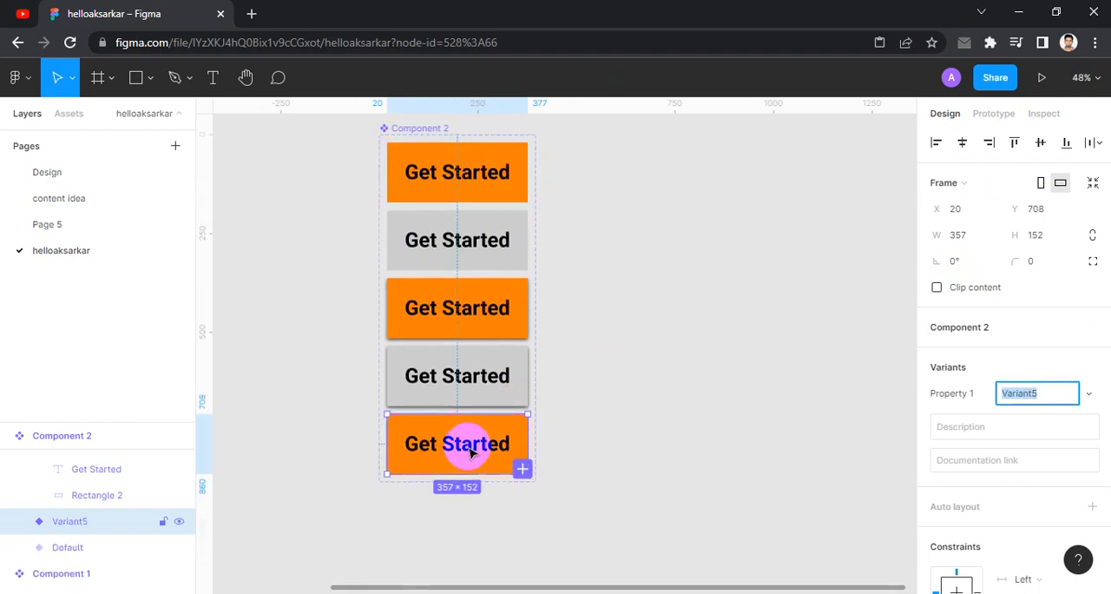
- Replace the orange fill of the fifth variant's rectangle with a black inside stroke of thickness 4
{"action": "double_click", "coordinate": [491, 429]}
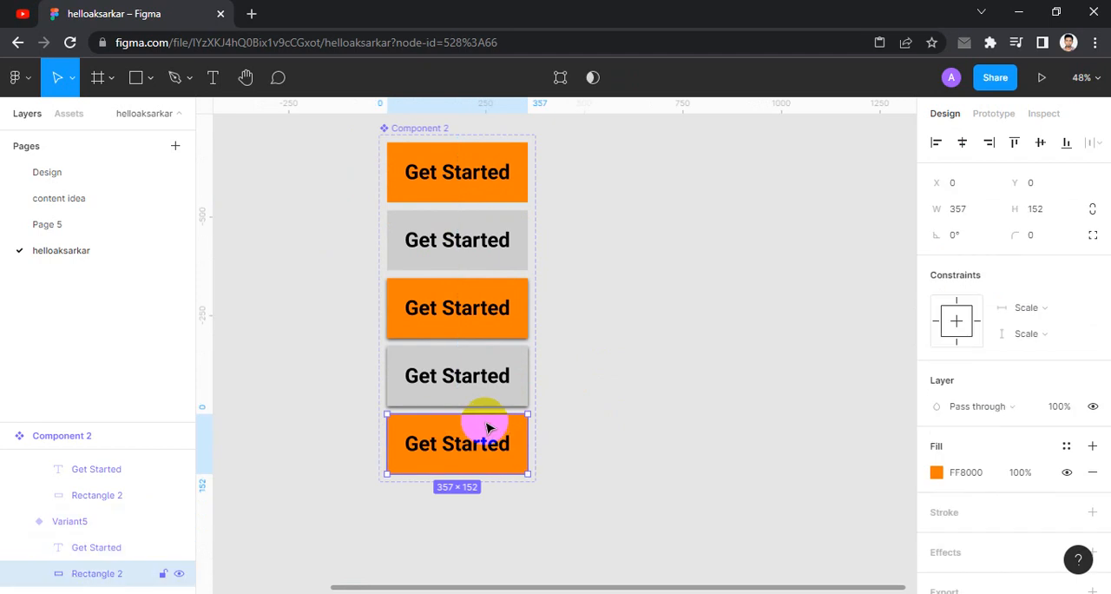
{"action": "double_click", "coordinate": [477, 425]}
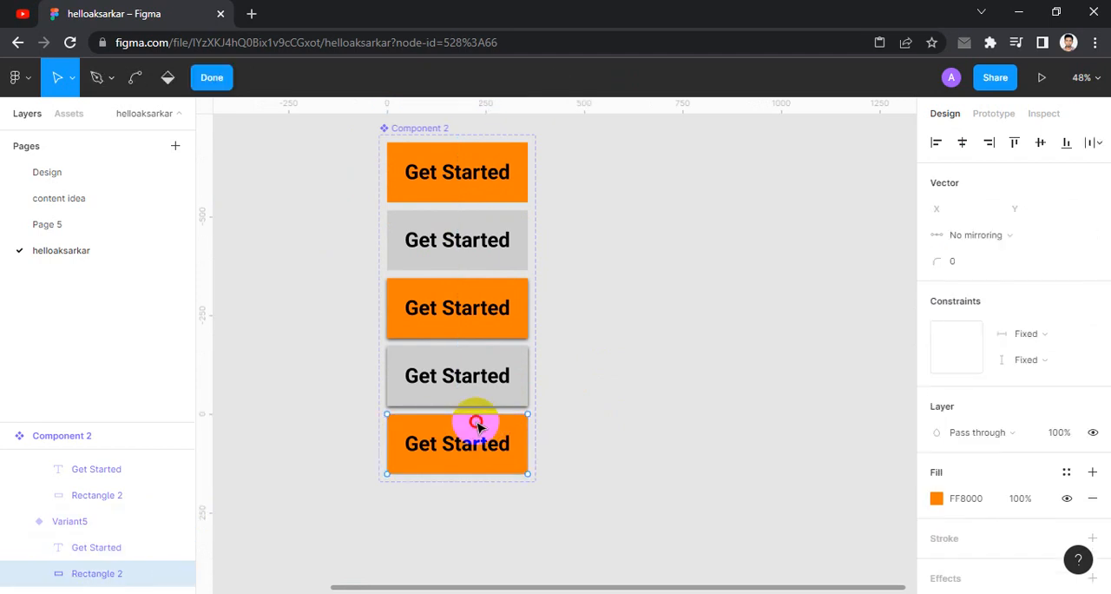
{"action": "key", "text": "Escape"}
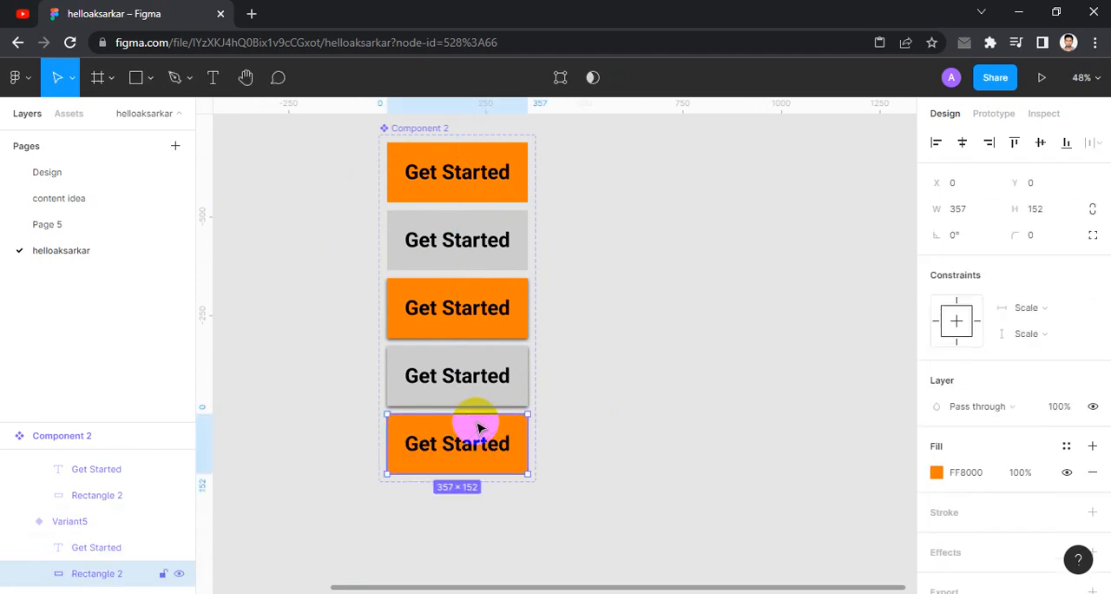
{"action": "left_click", "coordinate": [1091, 471]}
{"action": "left_click", "coordinate": [946, 489]}
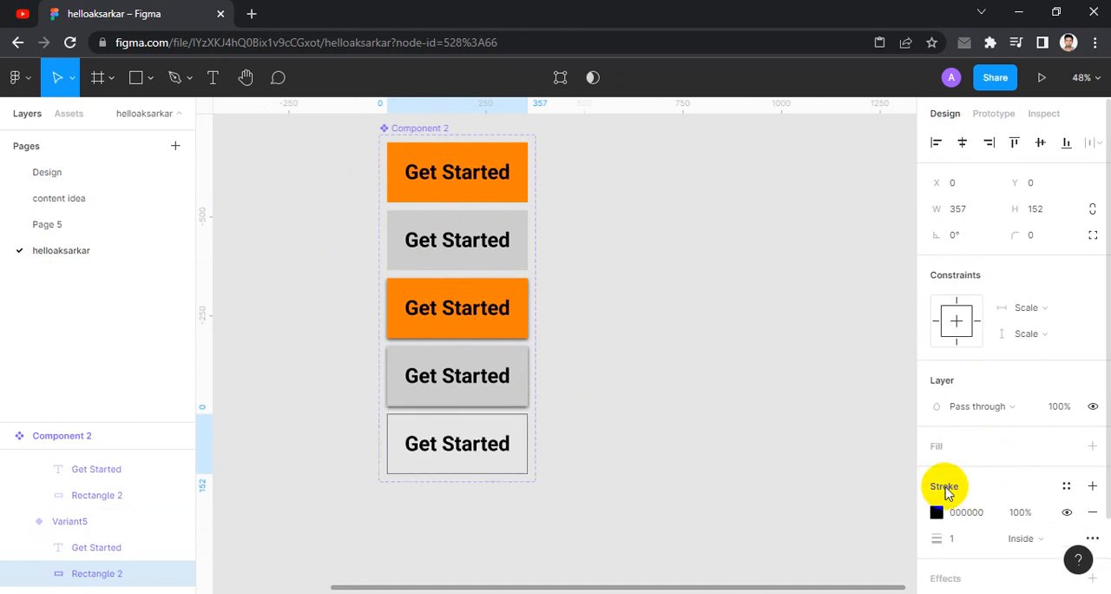
{"action": "left_click", "coordinate": [959, 543]}
{"action": "type", "text": "4"}
{"action": "key", "text": "Tab"}
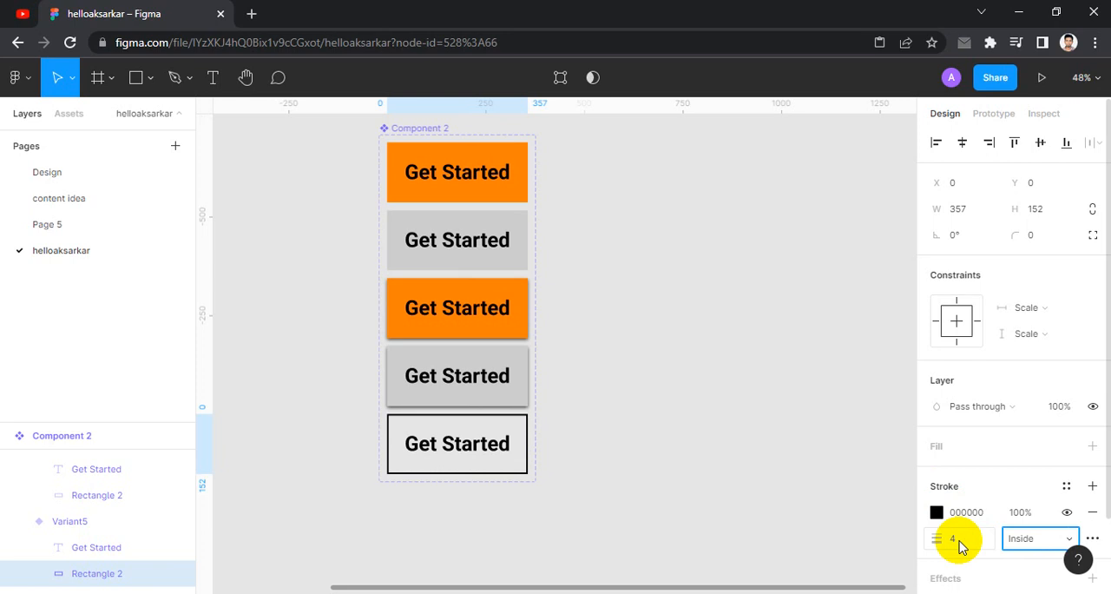
{"action": "left_click", "coordinate": [613, 380]}
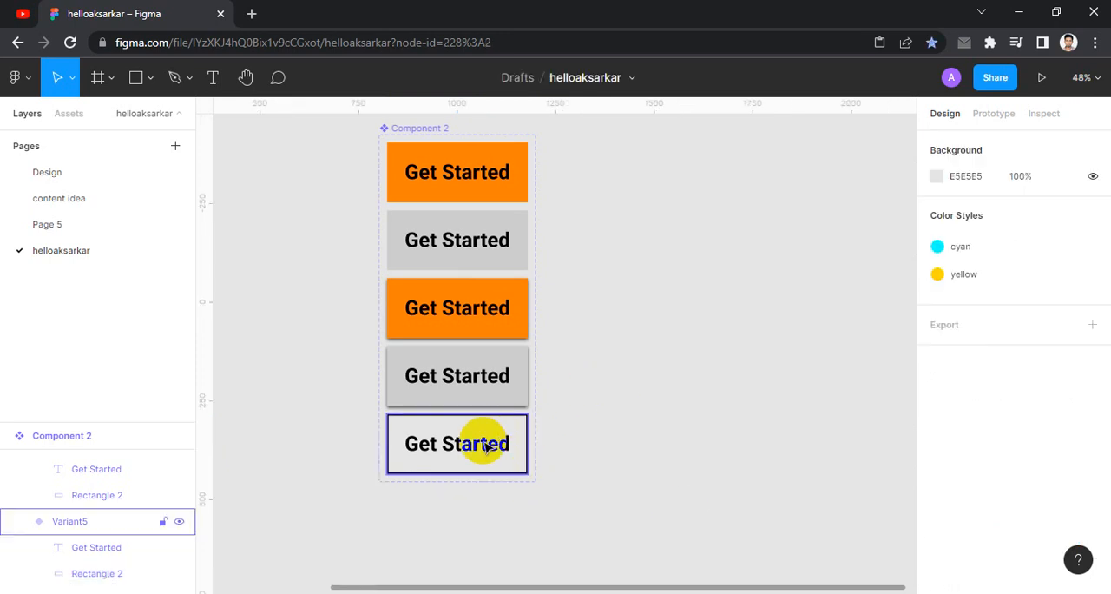
- Add a sixth variant to the button component based on the flat grey second variant
{"action": "left_click", "coordinate": [481, 224]}
{"action": "scroll", "coordinate": [573, 262], "scroll_direction": "down", "scroll_amount": 2}
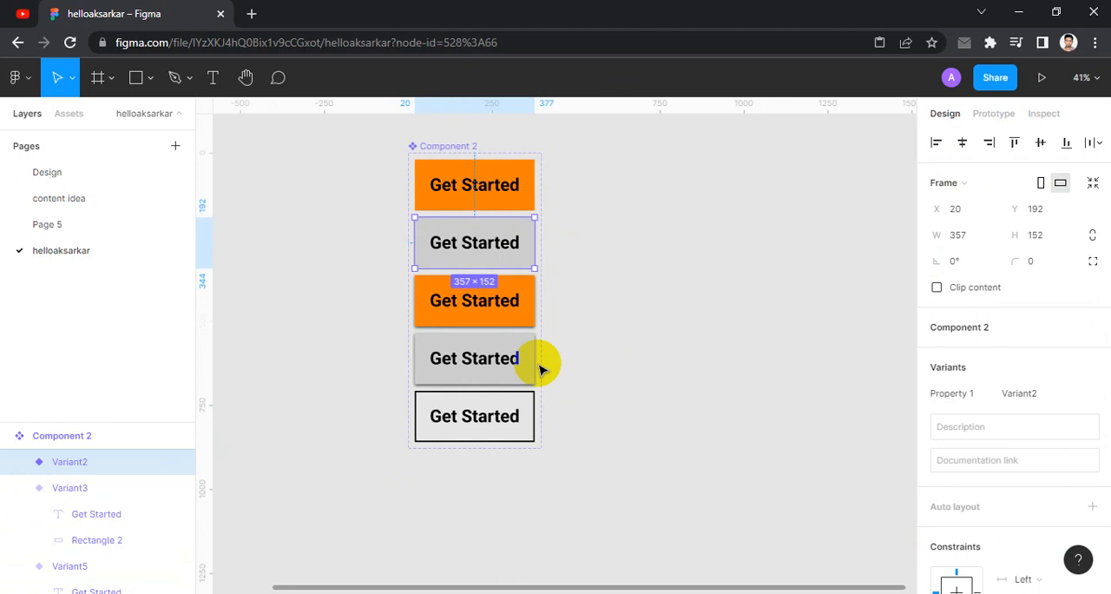
{"action": "left_click", "coordinate": [528, 436]}
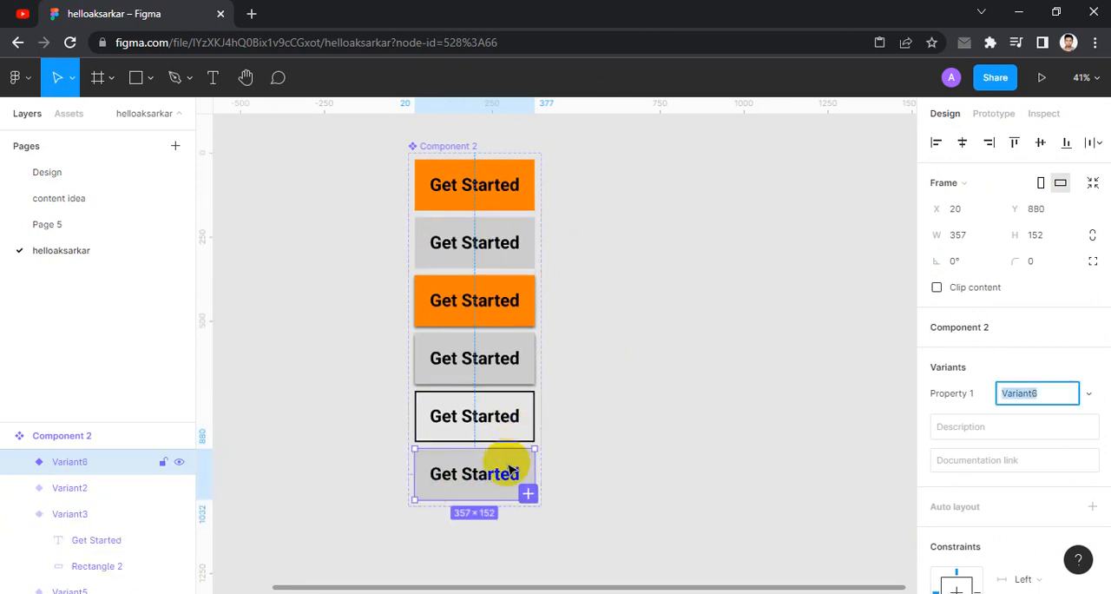
- Remove the grey fill from the sixth variant's rectangle and outline it with a black stroke of thickness 4
{"action": "double_click", "coordinate": [506, 454]}
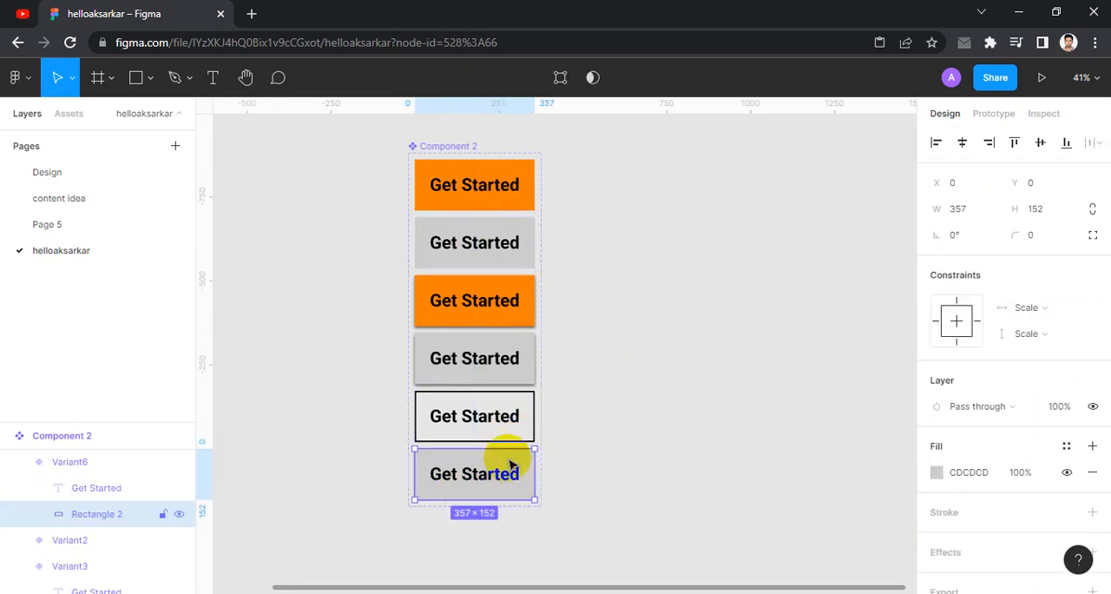
{"action": "left_click", "coordinate": [1091, 468]}
{"action": "left_click", "coordinate": [944, 488]}
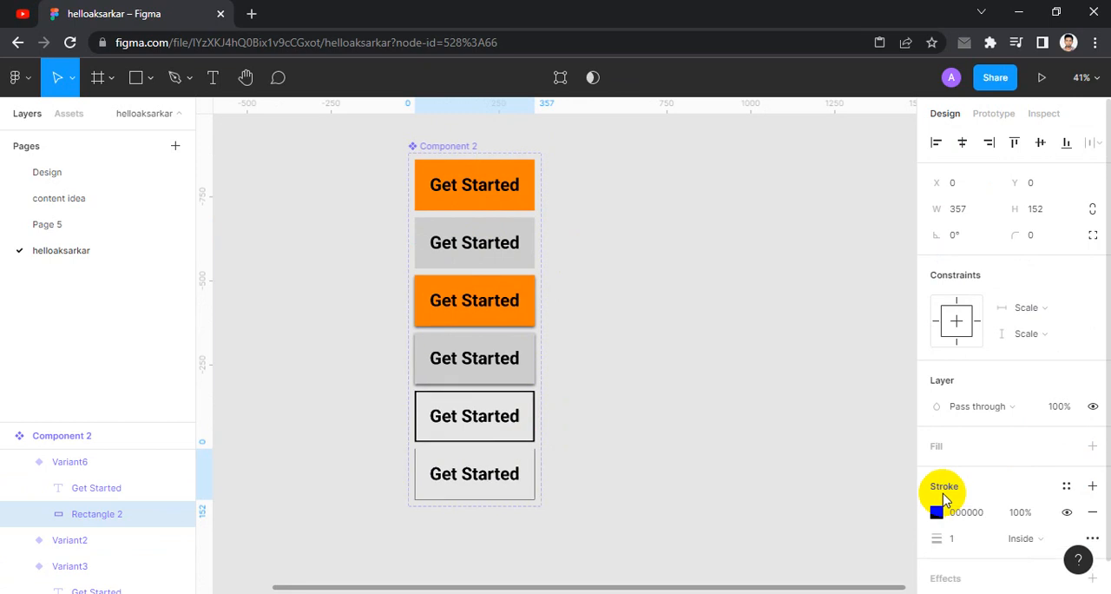
{"action": "left_click", "coordinate": [964, 540]}
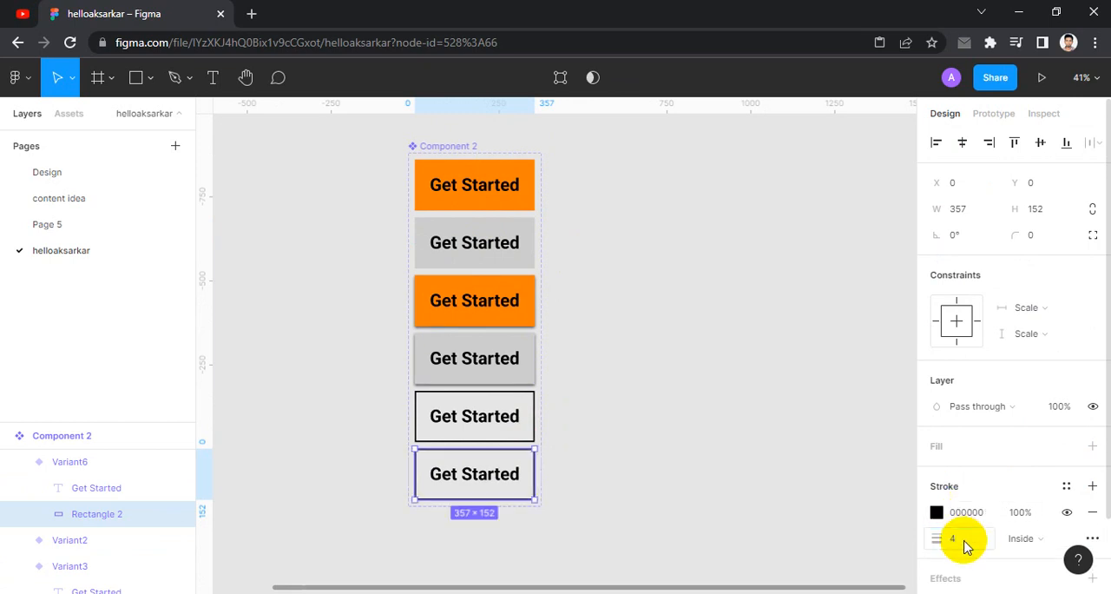
{"action": "type", "text": "4"}
{"action": "left_click", "coordinate": [738, 437]}
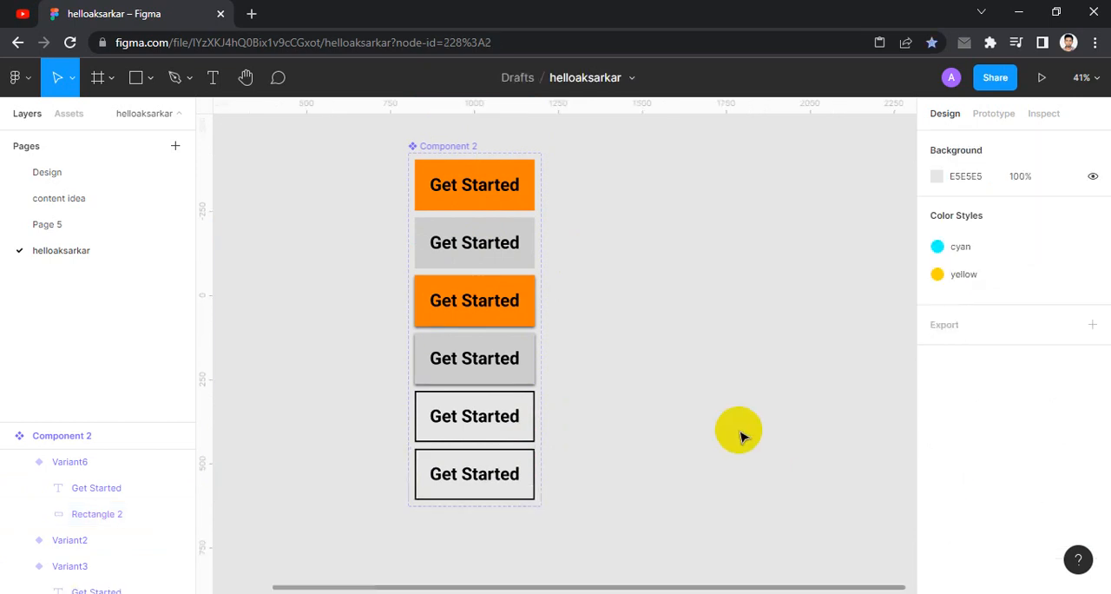
- Recolour the fifth variant's Get Started text to FF8000, sampled from the orange fill of the first variant
{"action": "left_click", "coordinate": [483, 480]}
{"action": "left_click", "coordinate": [476, 418]}
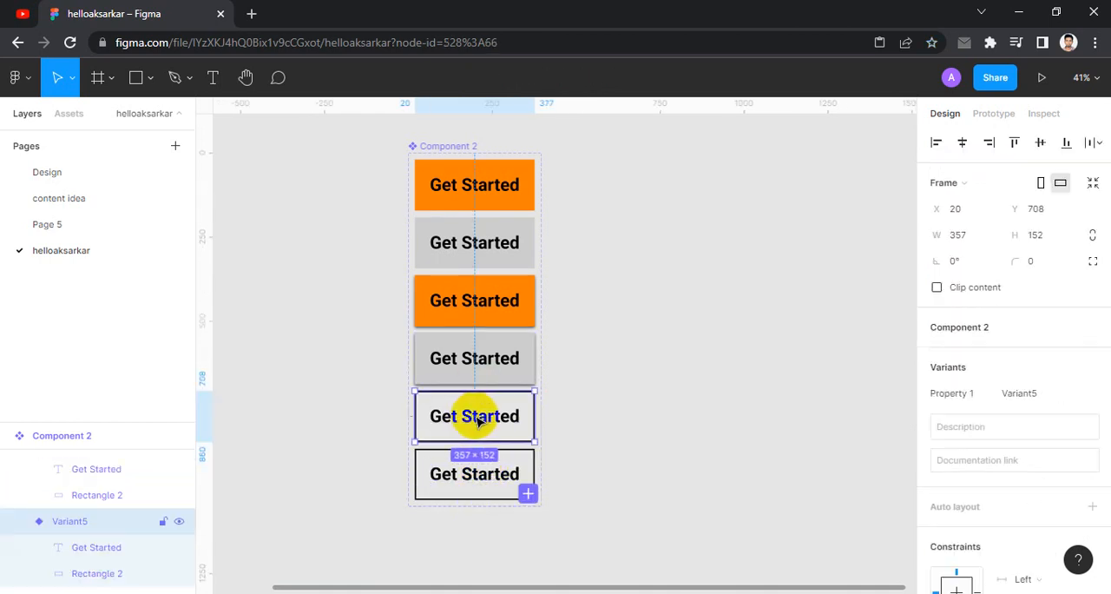
{"action": "left_click", "coordinate": [480, 419]}
{"action": "scroll", "coordinate": [998, 503], "scroll_direction": "down", "scroll_amount": 4}
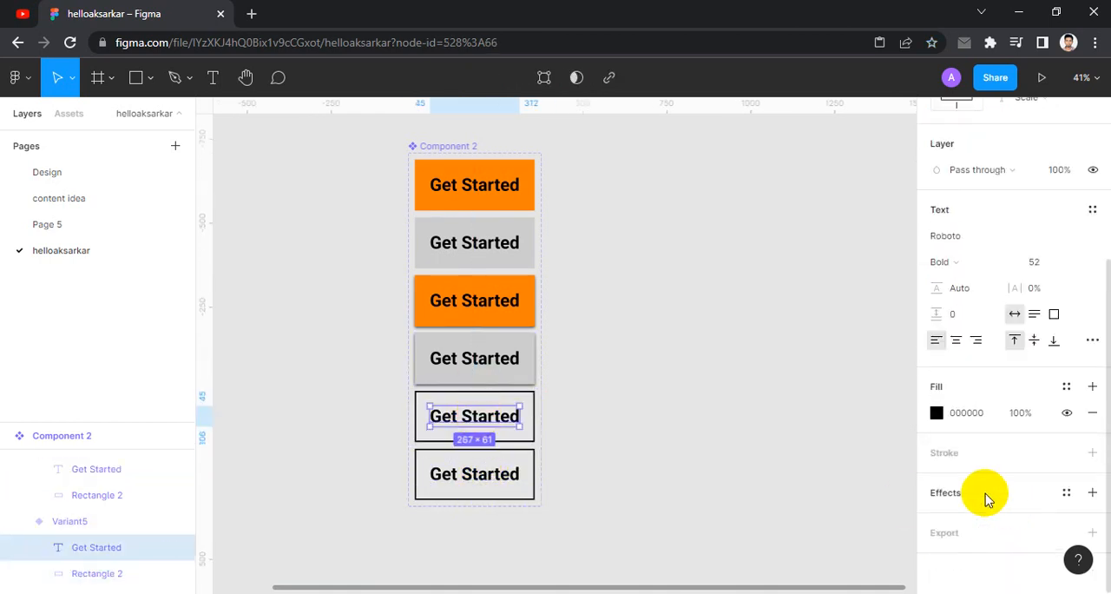
{"action": "left_click", "coordinate": [936, 414]}
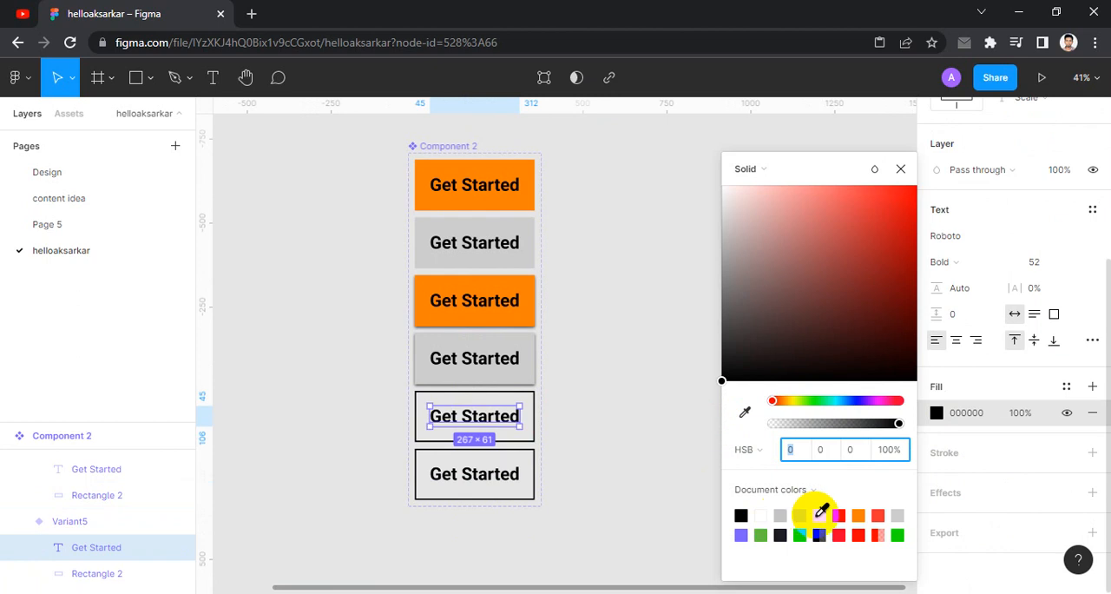
{"action": "left_click", "coordinate": [744, 411]}
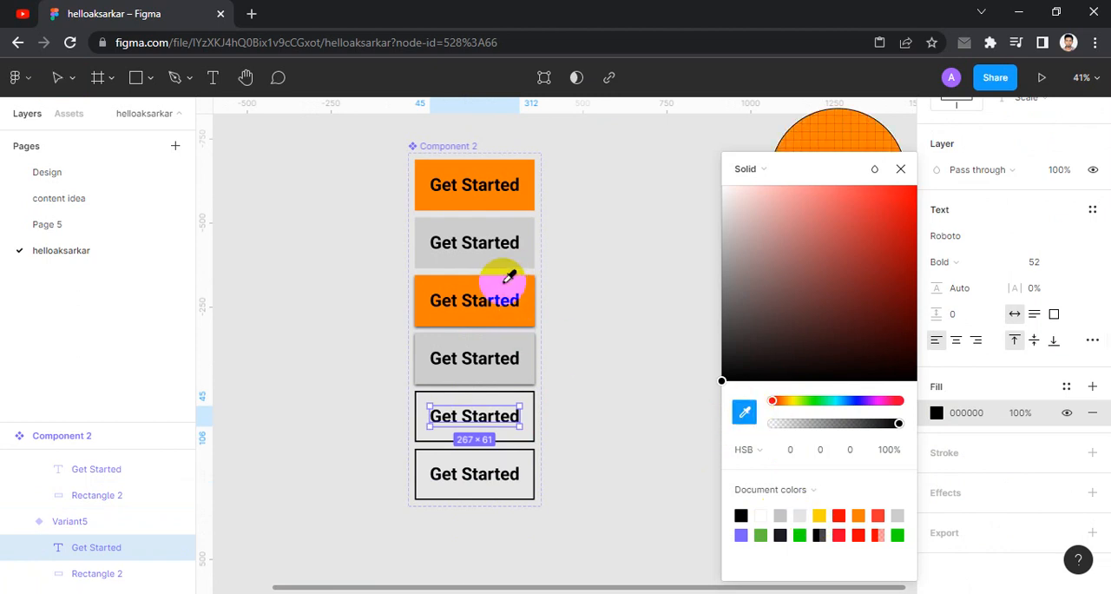
{"action": "left_click", "coordinate": [520, 171]}
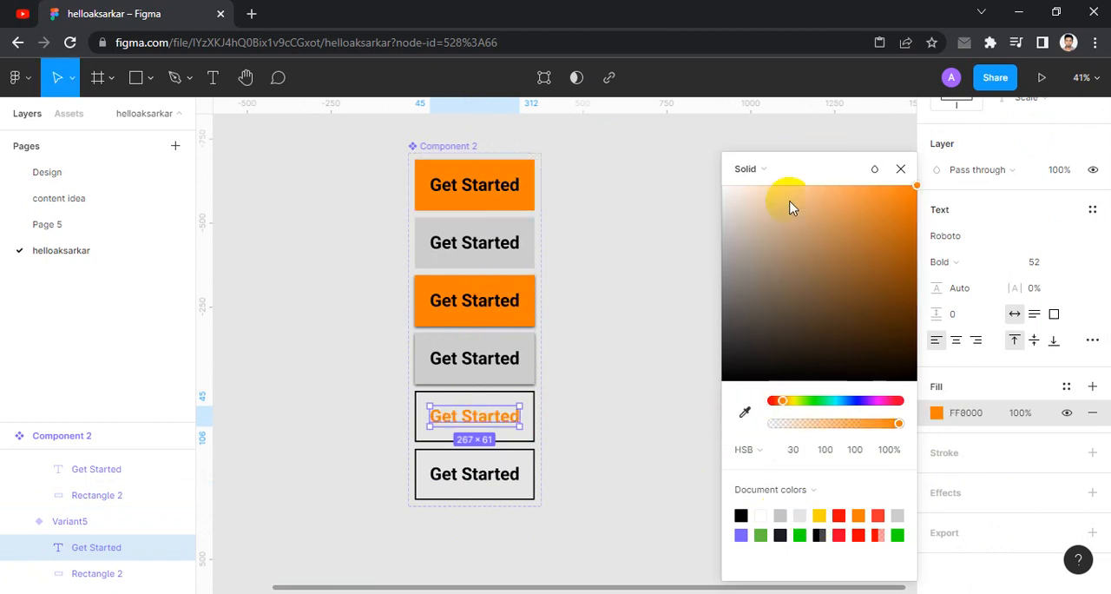
{"action": "left_click", "coordinate": [900, 169]}
- Change the fifth variant's black outline to FF8000 by sampling the first variant's orange fill
{"action": "left_click", "coordinate": [527, 436]}
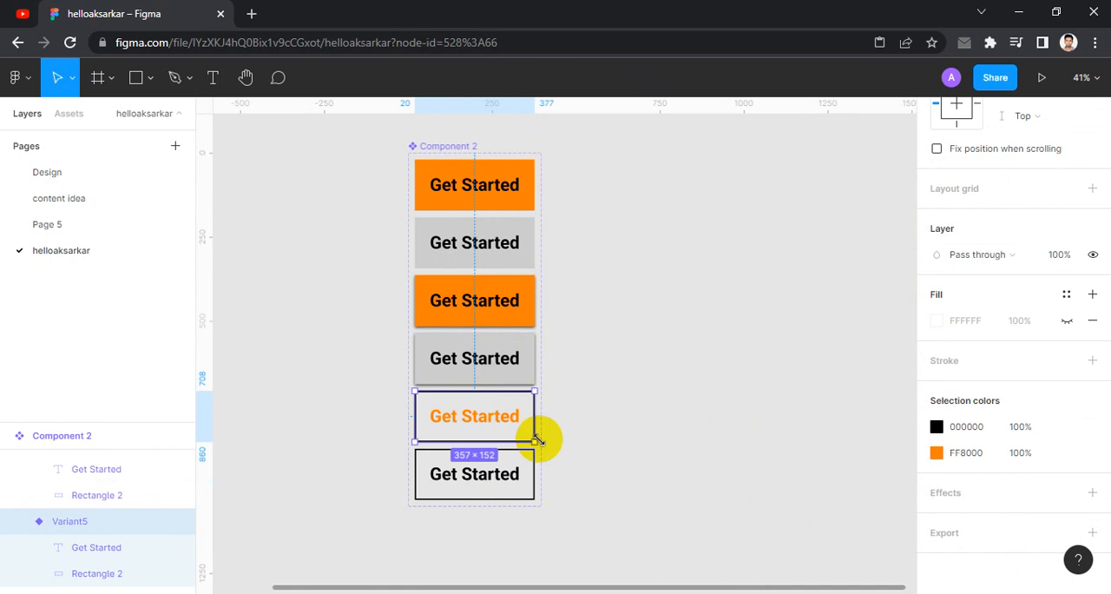
{"action": "left_click", "coordinate": [937, 427]}
{"action": "left_click", "coordinate": [744, 412]}
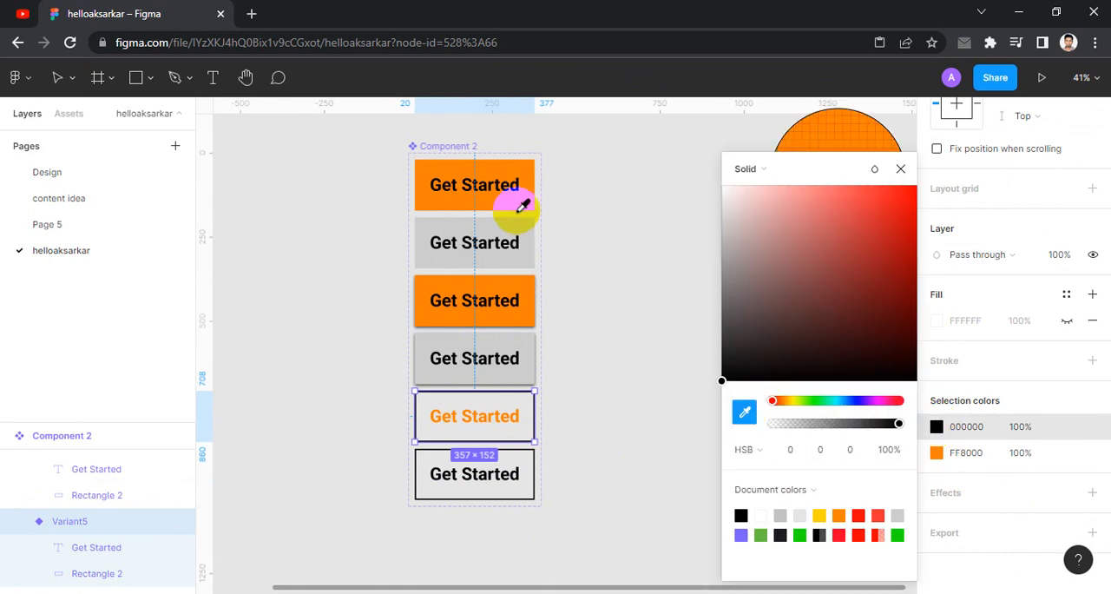
{"action": "left_click", "coordinate": [525, 203]}
{"action": "left_click", "coordinate": [900, 168]}
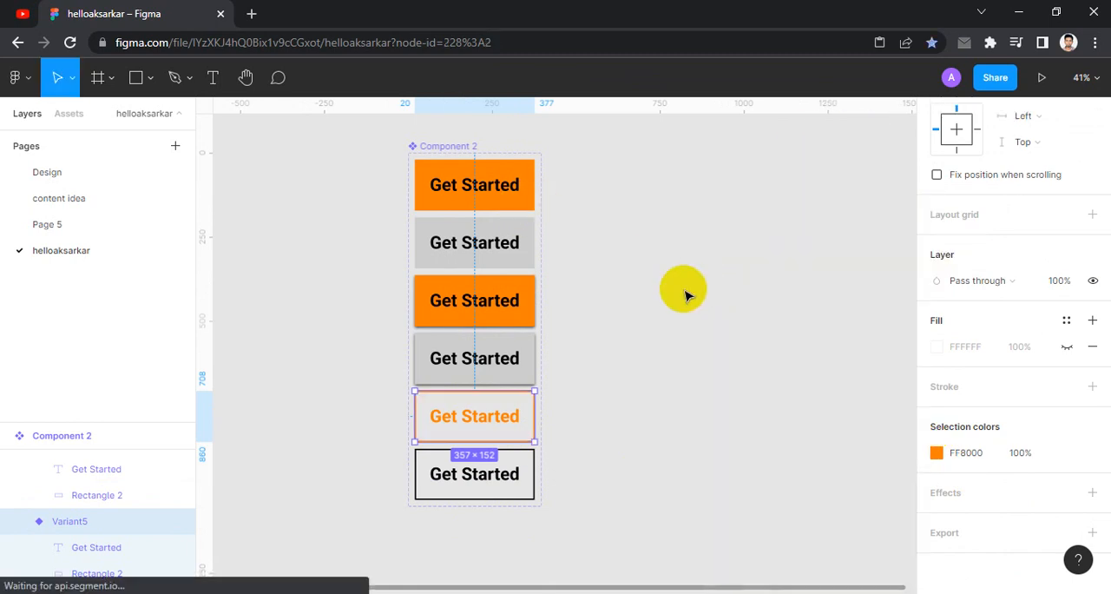
{"action": "left_click", "coordinate": [668, 347]}
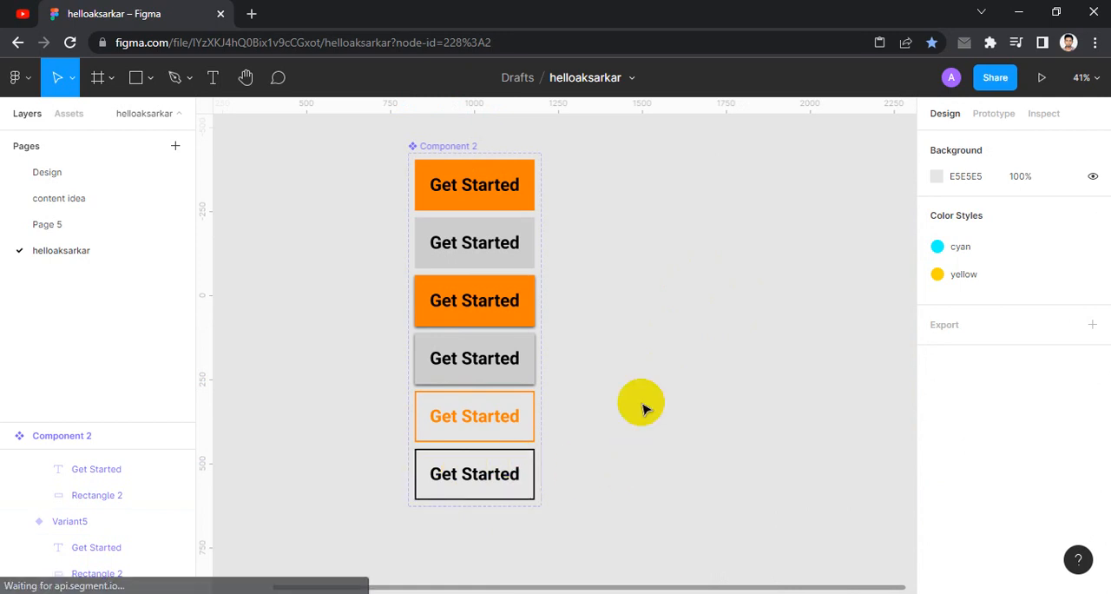
- Place an instance of the Get Started button from the local components on the empty canvas beside the component set
{"action": "left_click_drag", "start_coordinate": [719, 342], "coordinate": [642, 333]}
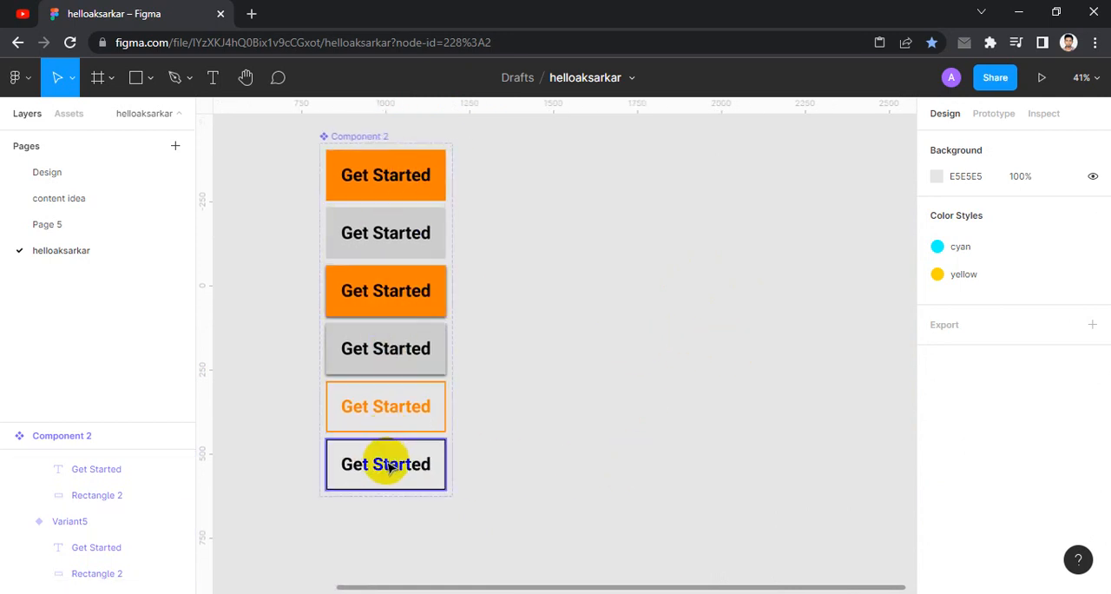
{"action": "left_click", "coordinate": [70, 114]}
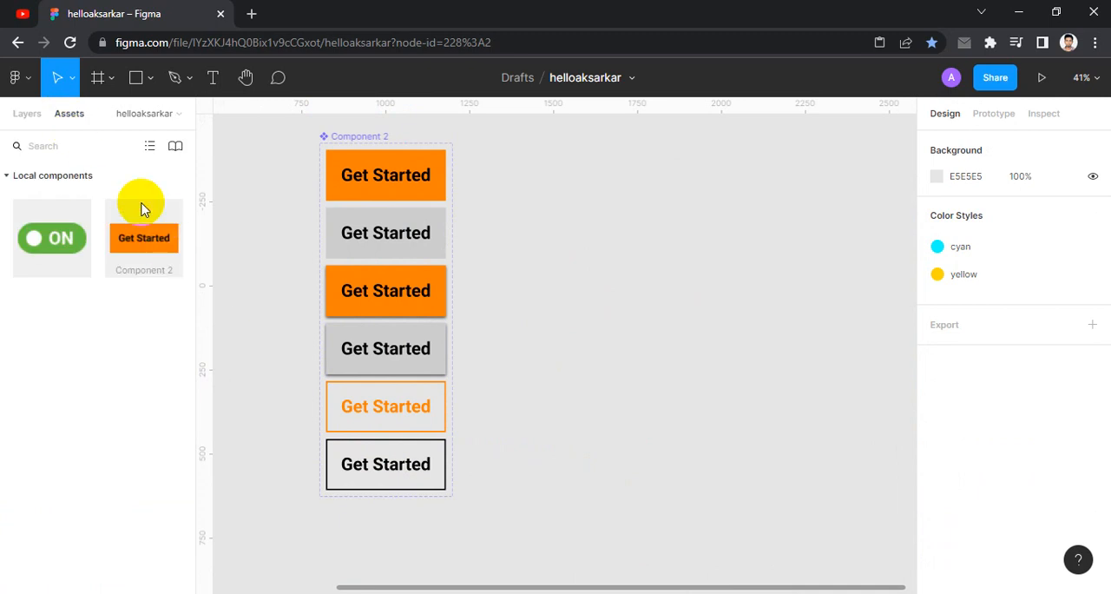
{"action": "left_click", "coordinate": [141, 247]}
{"action": "left_click", "coordinate": [170, 234]}
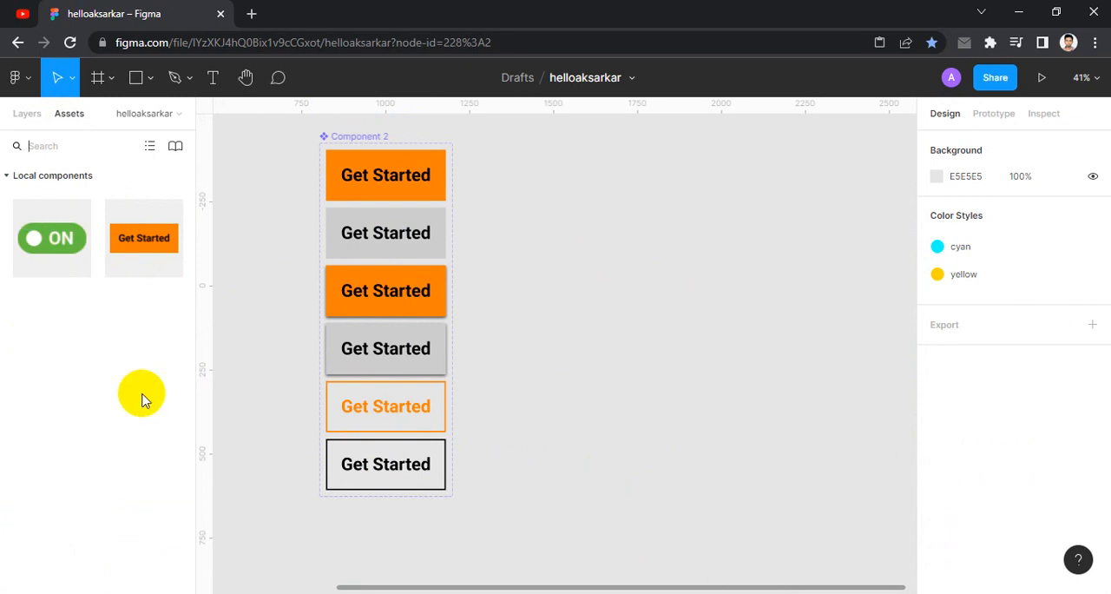
{"action": "left_click", "coordinate": [149, 236]}
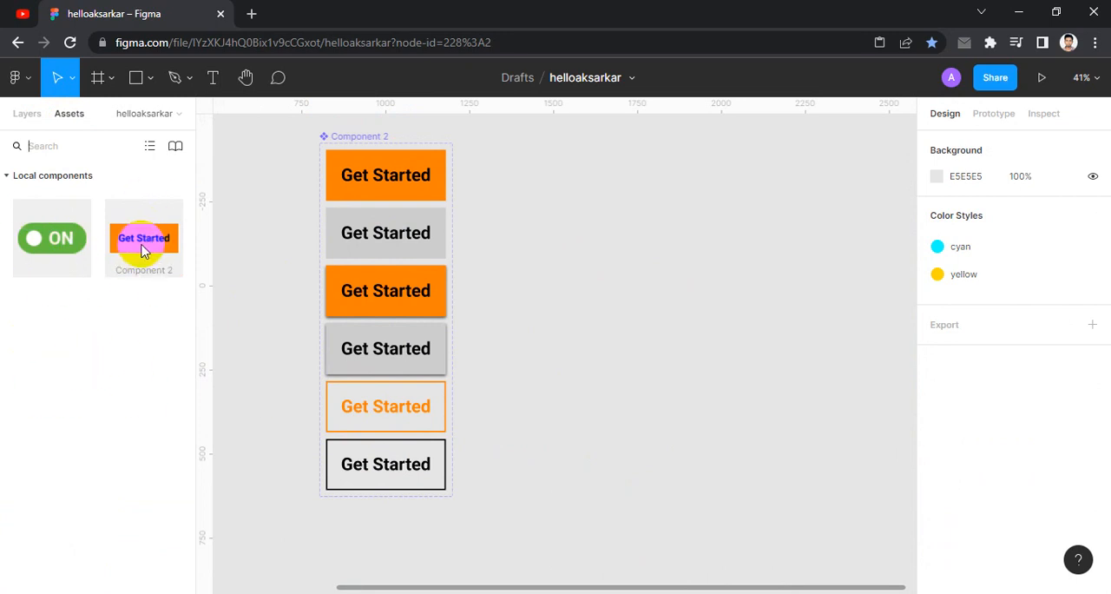
{"action": "left_click", "coordinate": [370, 179]}
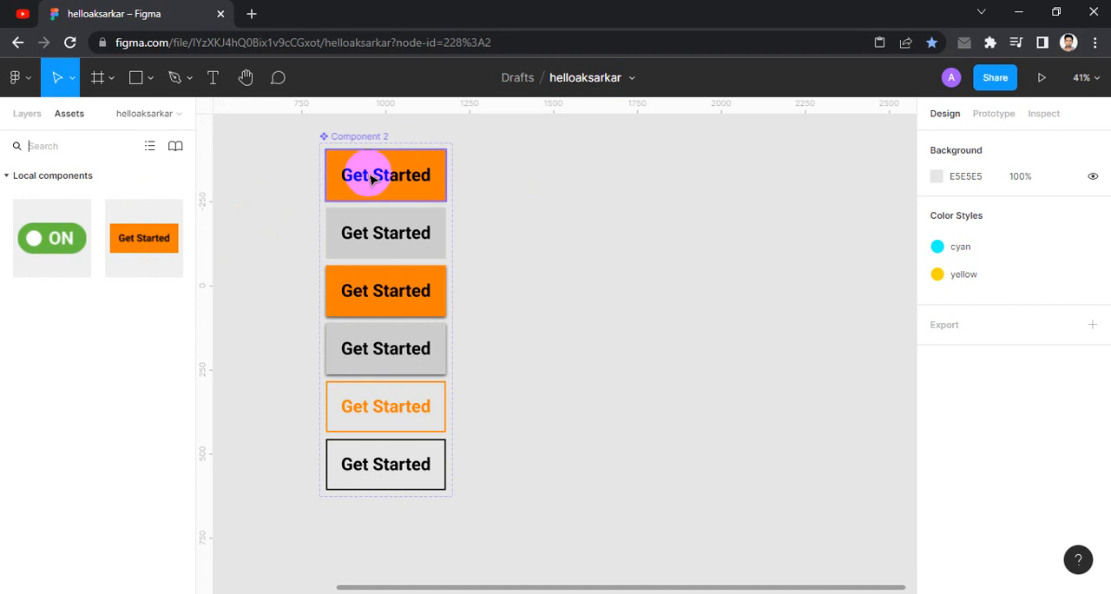
{"action": "left_click", "coordinate": [368, 154]}
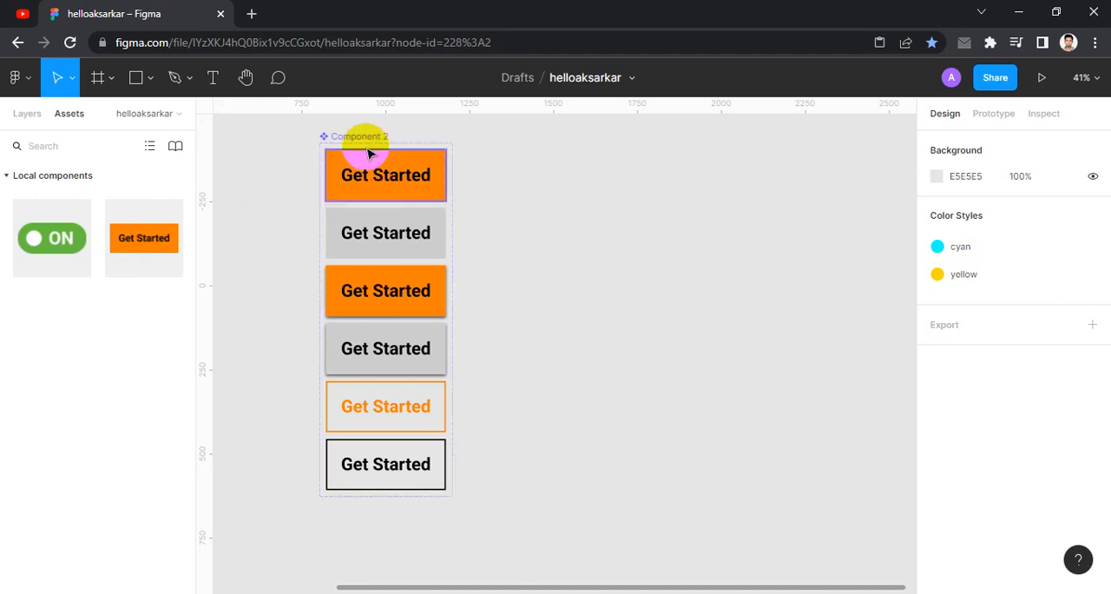
{"action": "left_click", "coordinate": [124, 243]}
{"action": "left_click", "coordinate": [137, 241]}
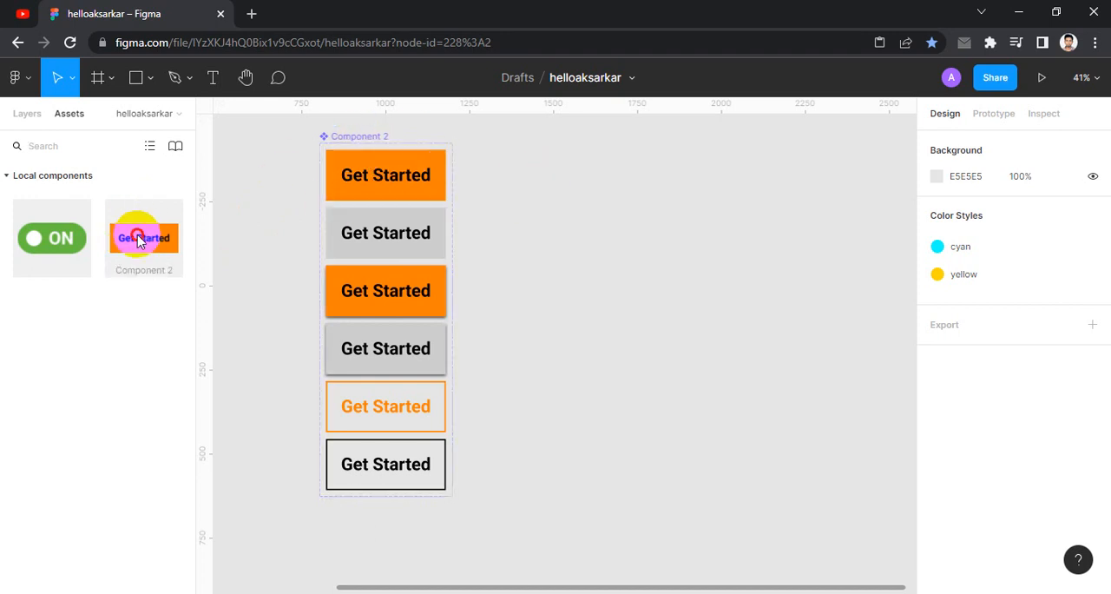
{"action": "left_click_drag", "start_coordinate": [138, 241], "coordinate": [630, 202]}
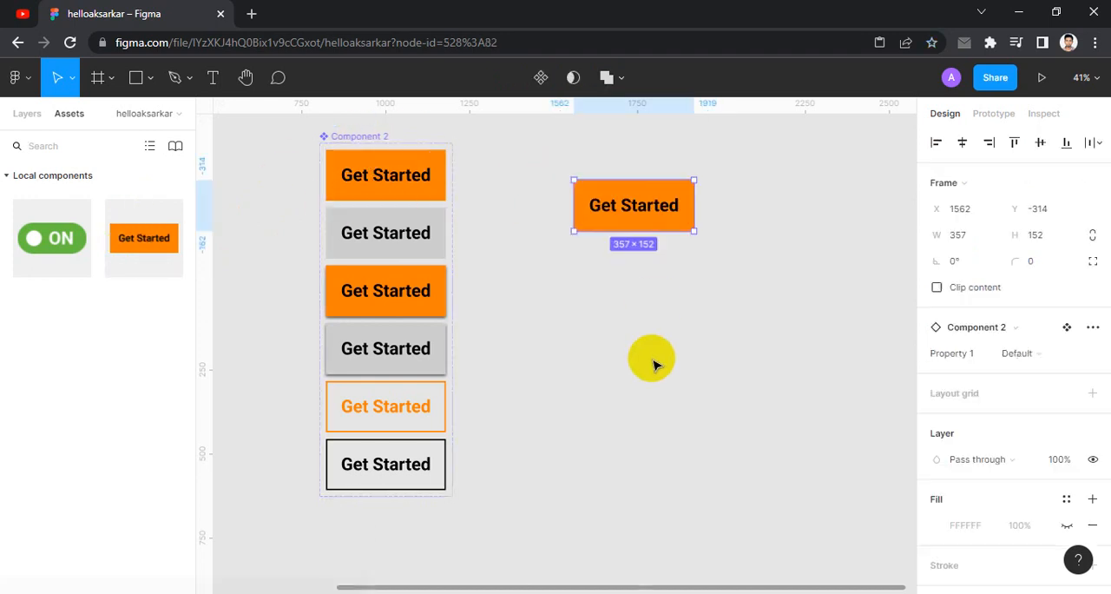
- Look through the placed instance's variant options, then delete the instance
{"action": "left_click", "coordinate": [1059, 360]}
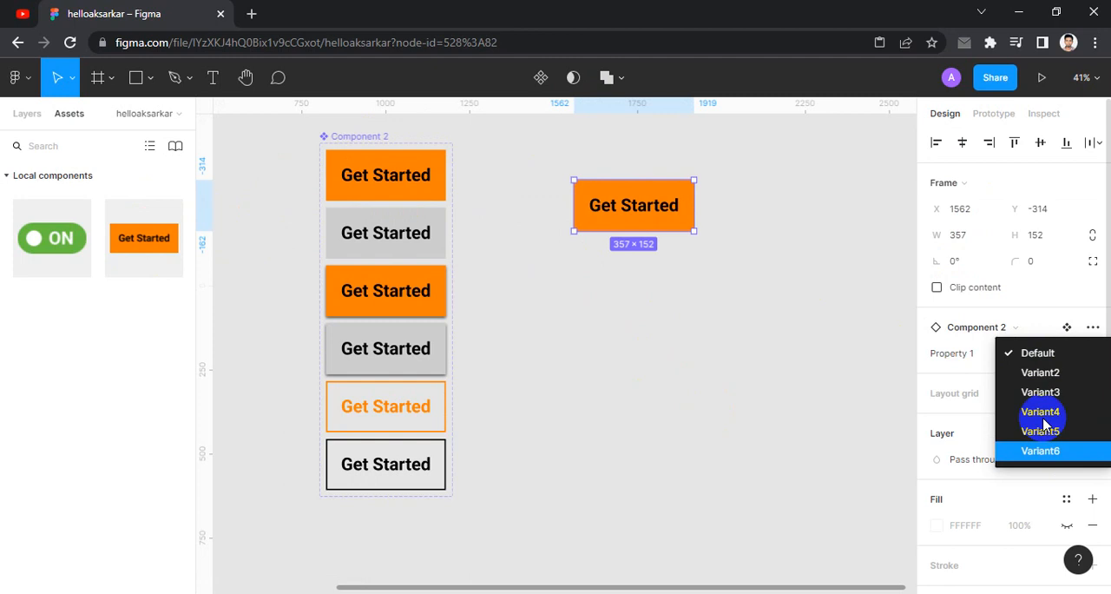
{"action": "left_click", "coordinate": [651, 213]}
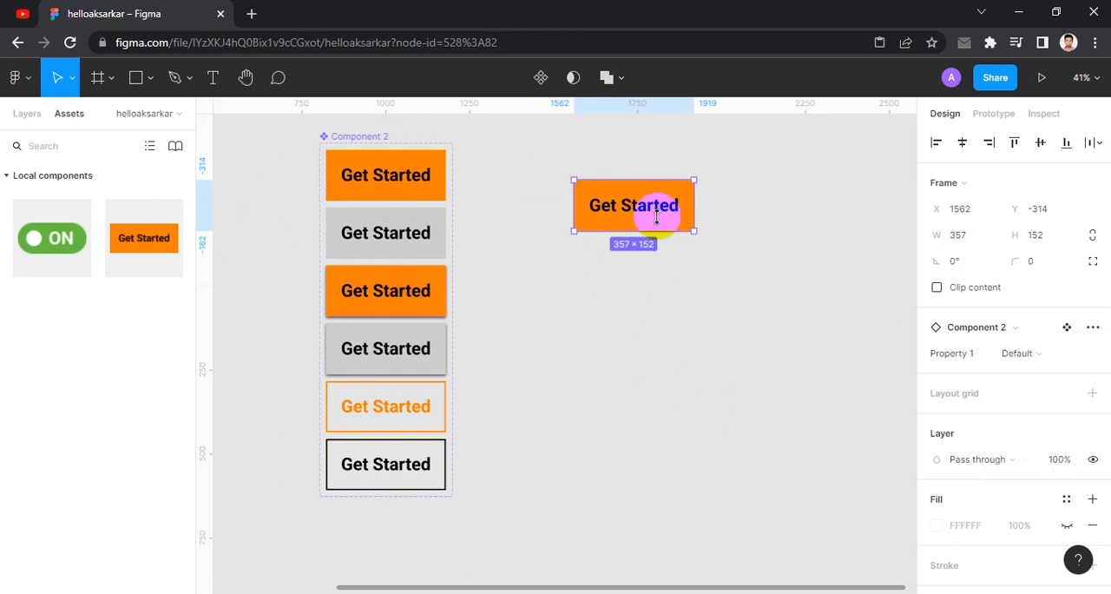
{"action": "key", "text": "Delete"}
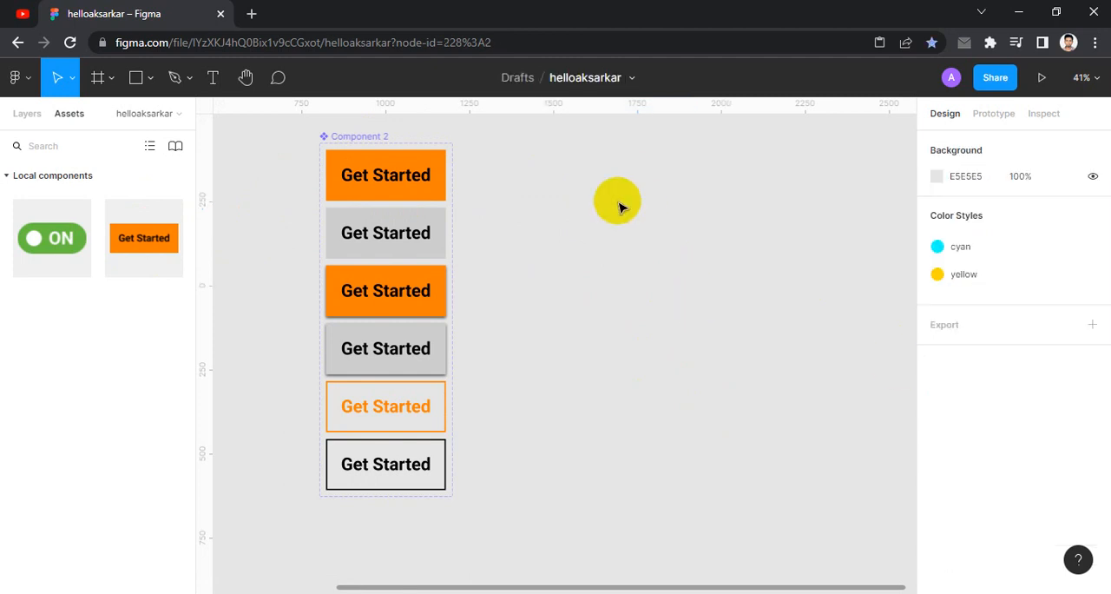
{"action": "left_click", "coordinate": [388, 157]}
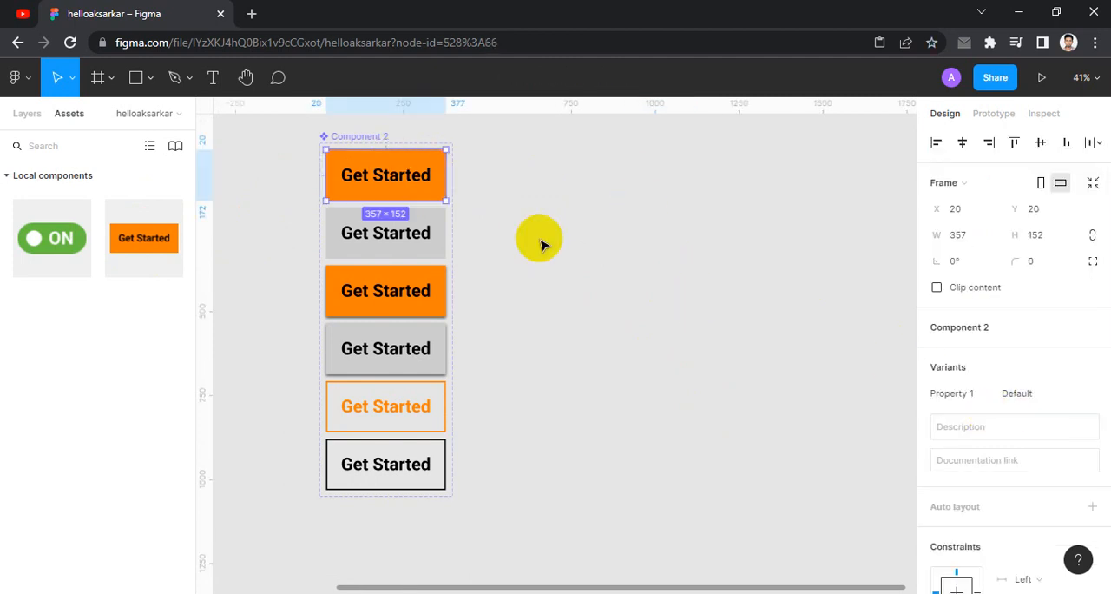
{"action": "left_click", "coordinate": [390, 174]}
{"action": "left_click", "coordinate": [1050, 397]}
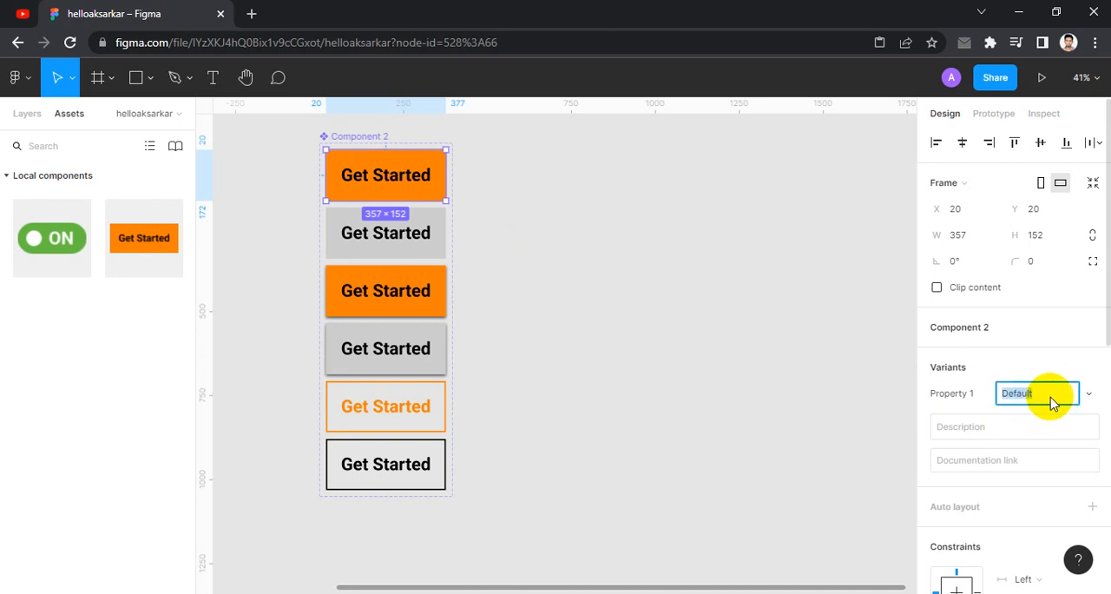
{"action": "left_click", "coordinate": [958, 398]}
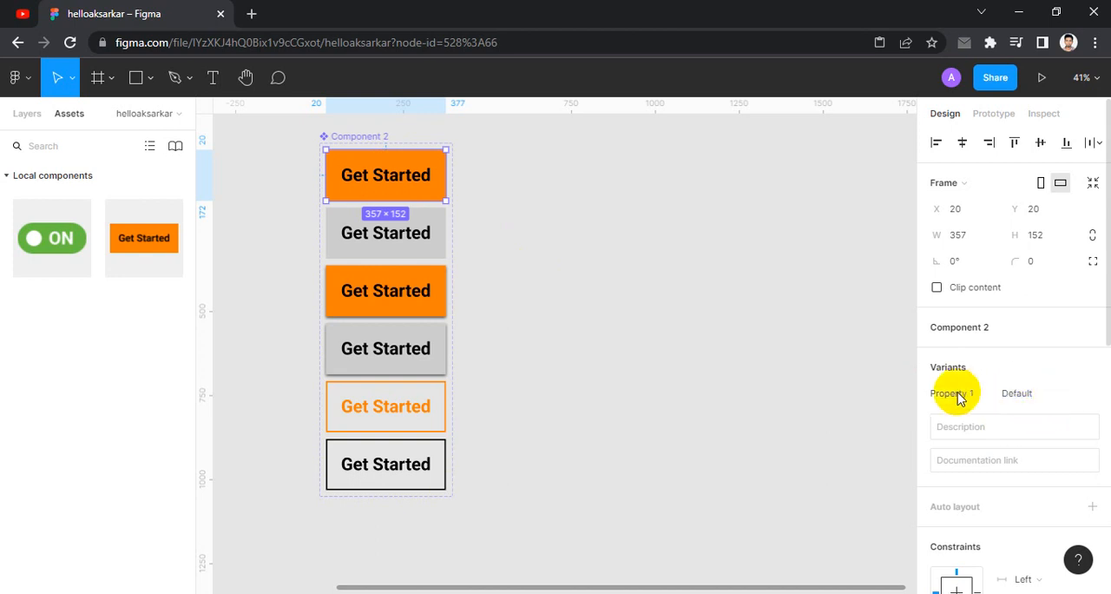
- Rename the component set's variant property to Button
{"action": "left_click", "coordinate": [352, 133]}
{"action": "left_click", "coordinate": [347, 137]}
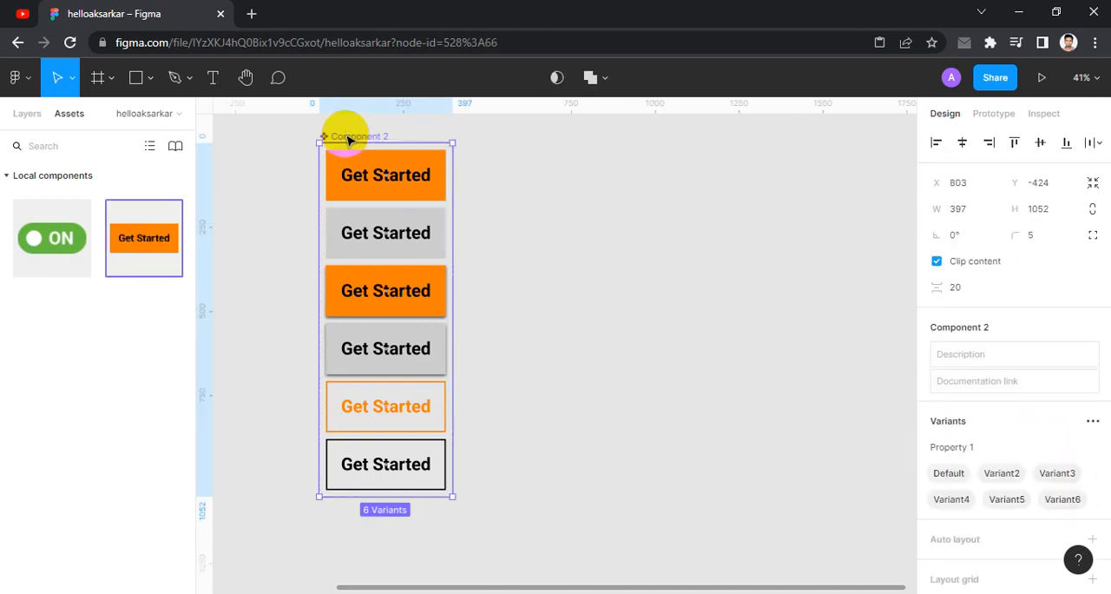
{"action": "left_click", "coordinate": [989, 449]}
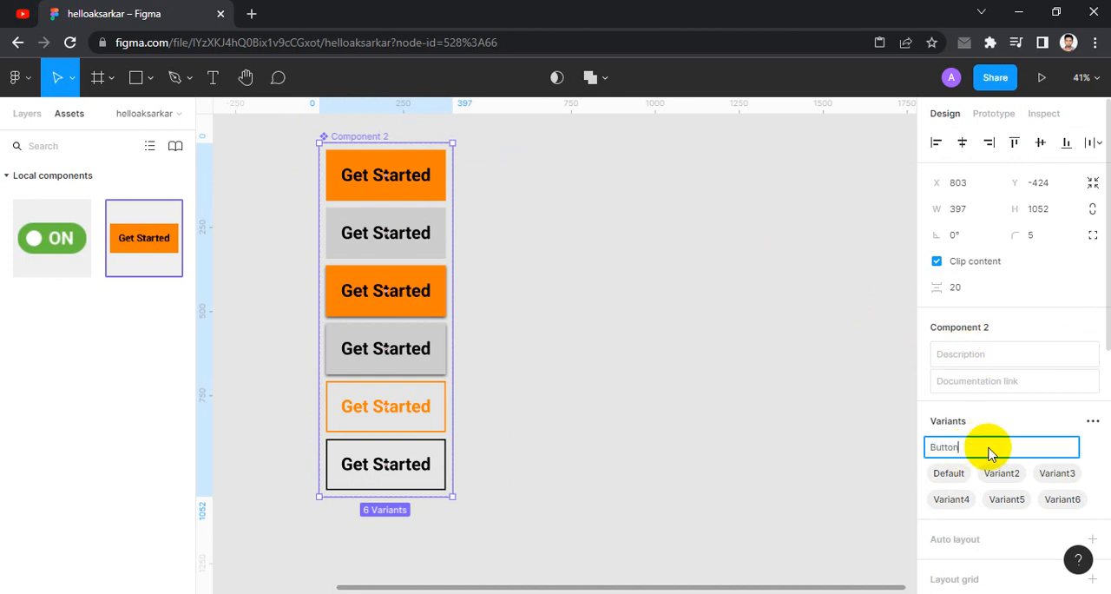
{"action": "left_click", "coordinate": [659, 358]}
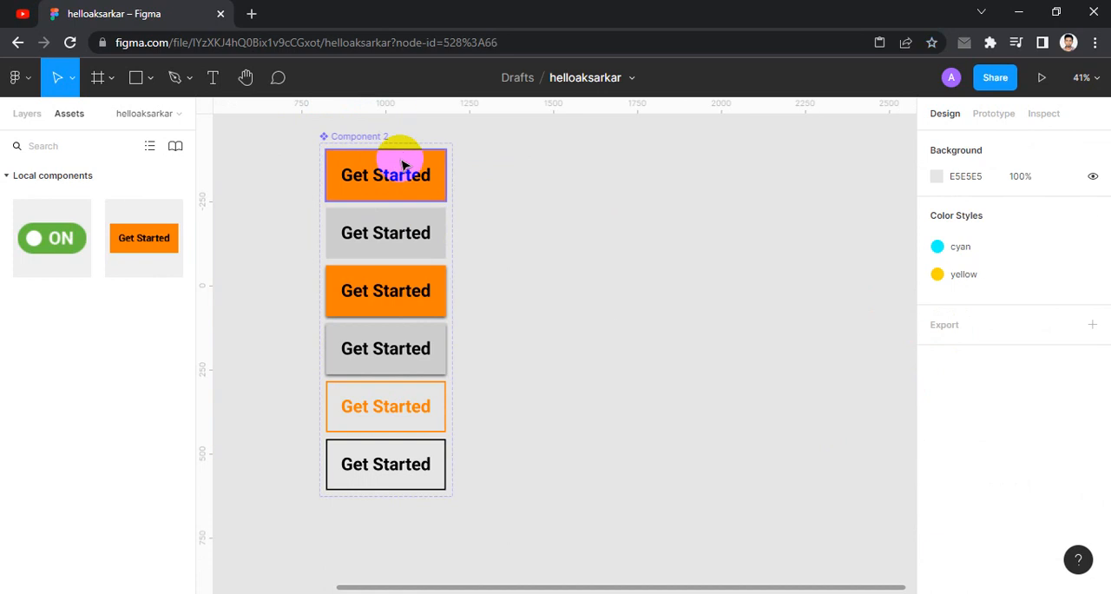
- Set the Button property of the flat orange variant to Active and of the flat grey variant to Inactive
{"action": "left_click", "coordinate": [402, 159]}
{"action": "left_click", "coordinate": [1041, 398]}
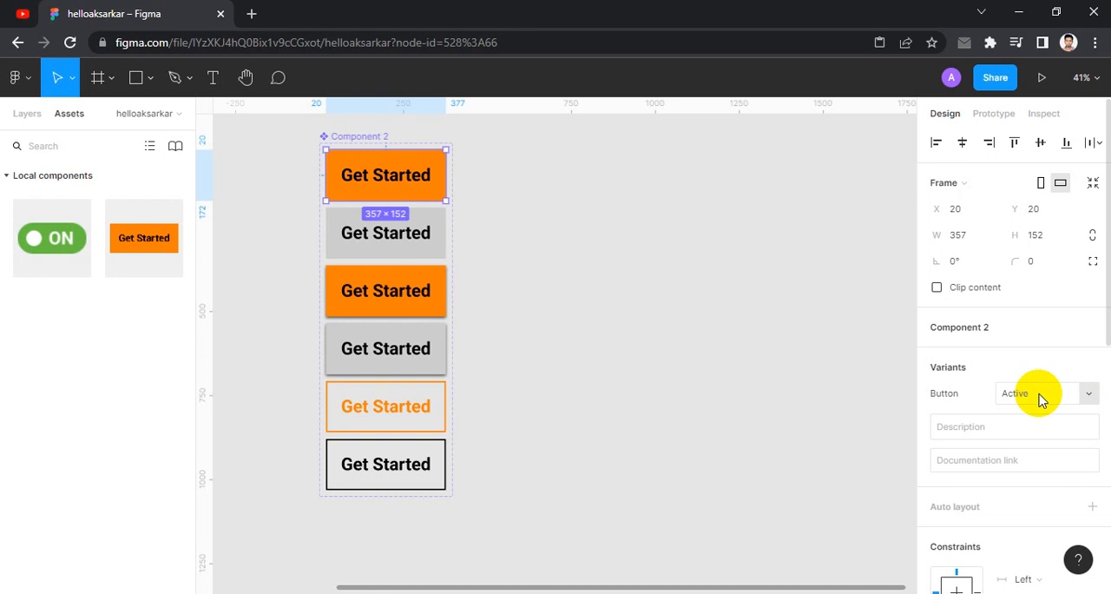
{"action": "left_click", "coordinate": [732, 355]}
{"action": "left_click", "coordinate": [385, 229]}
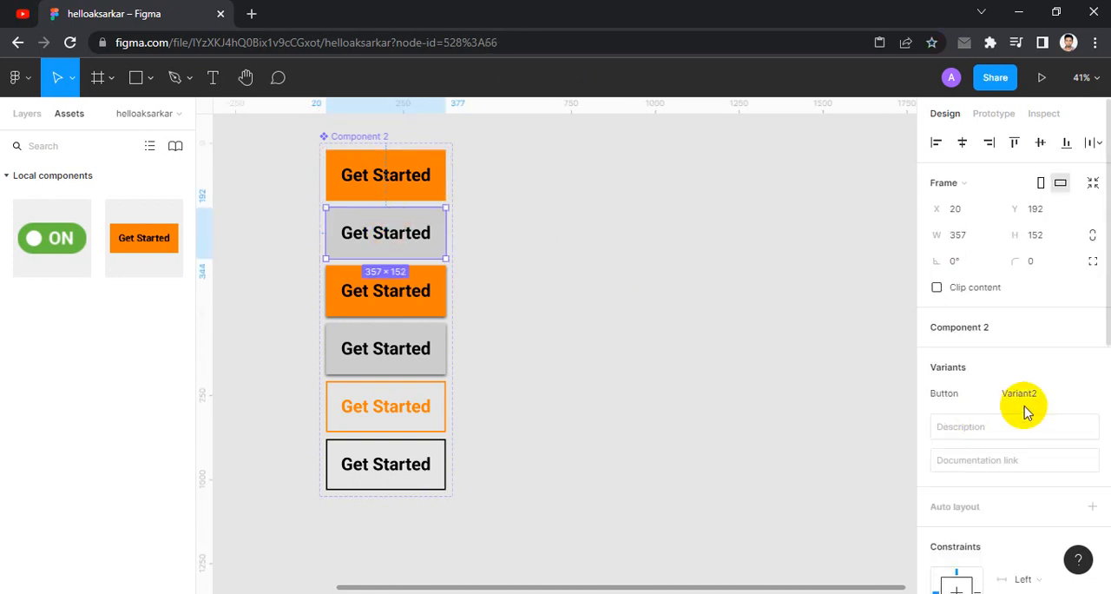
{"action": "left_click", "coordinate": [1051, 395]}
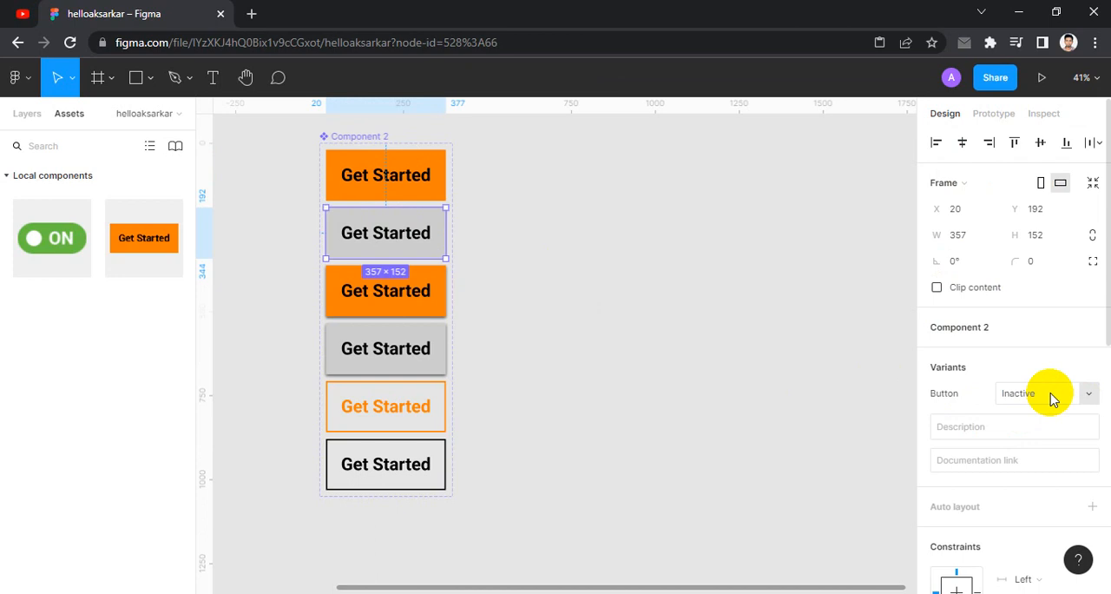
{"action": "left_click", "coordinate": [667, 311]}
- Set the Button property of the orange drop-shadow variant to Hover
{"action": "left_click", "coordinate": [408, 287]}
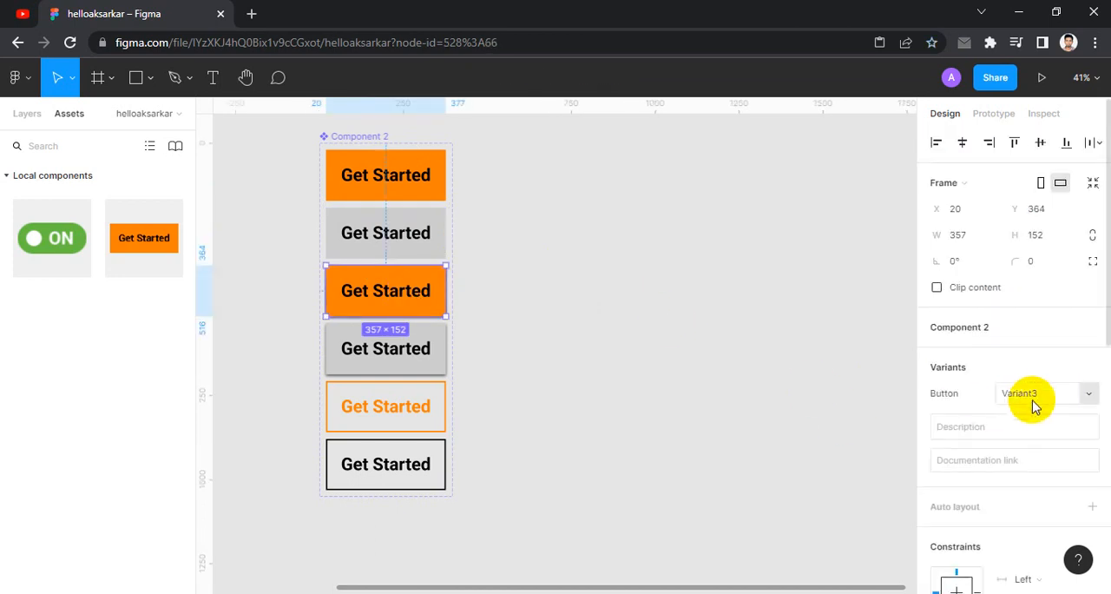
{"action": "left_click", "coordinate": [1046, 398]}
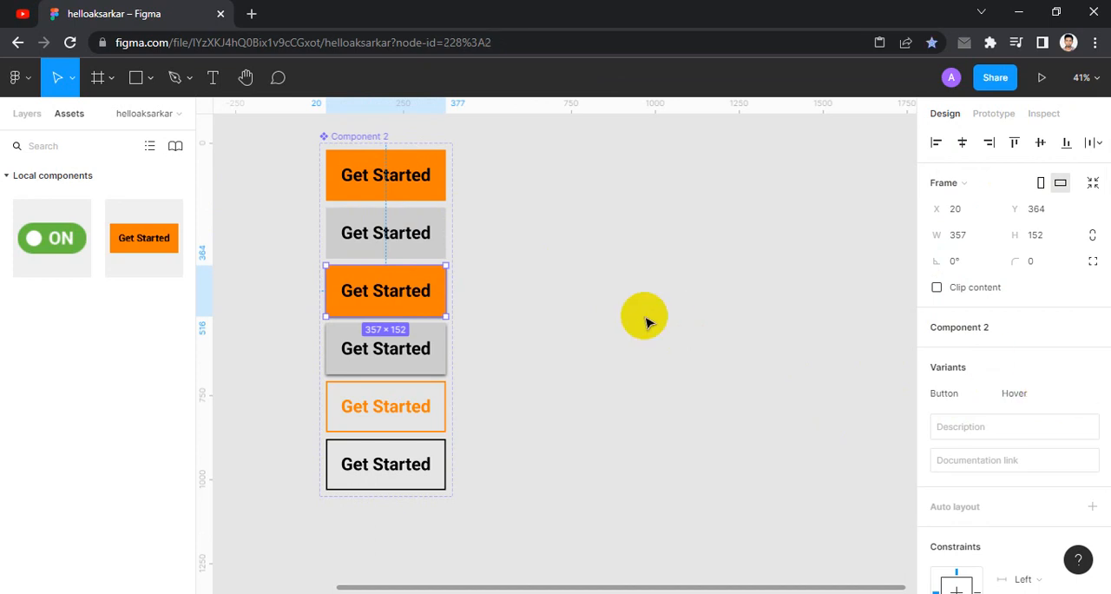
{"action": "left_click", "coordinate": [642, 322]}
- Set the Button property of the orange drop-shadow variant to Hover Active
{"action": "left_click", "coordinate": [406, 300]}
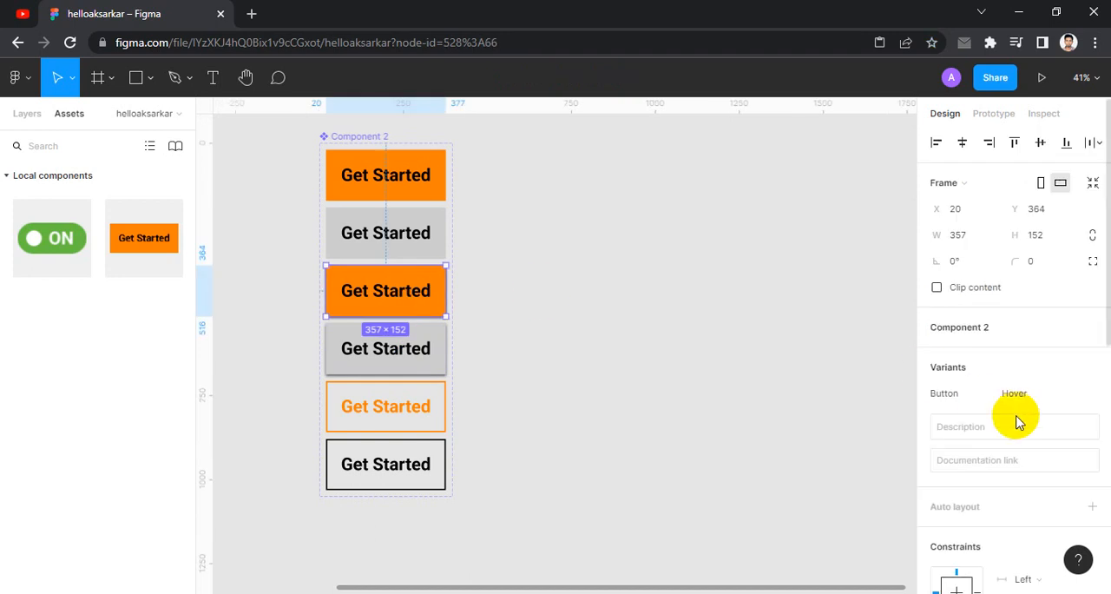
{"action": "left_click", "coordinate": [1056, 396]}
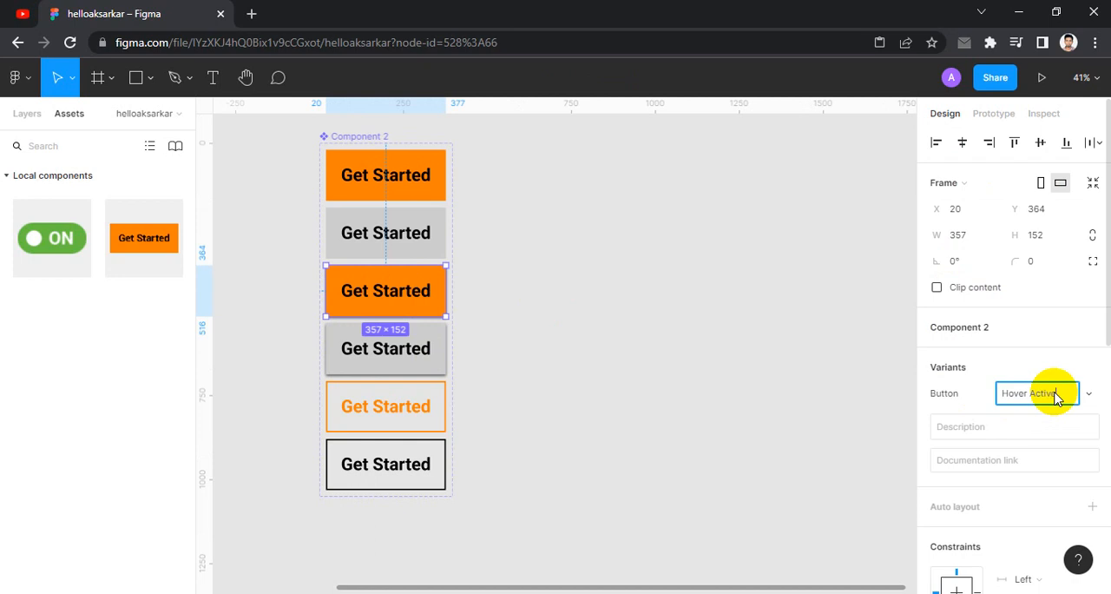
{"action": "left_click", "coordinate": [538, 377]}
- Set the Button property of the grey drop-shadow variant to Hover Inactive
{"action": "left_click", "coordinate": [409, 347]}
{"action": "left_click", "coordinate": [1047, 397]}
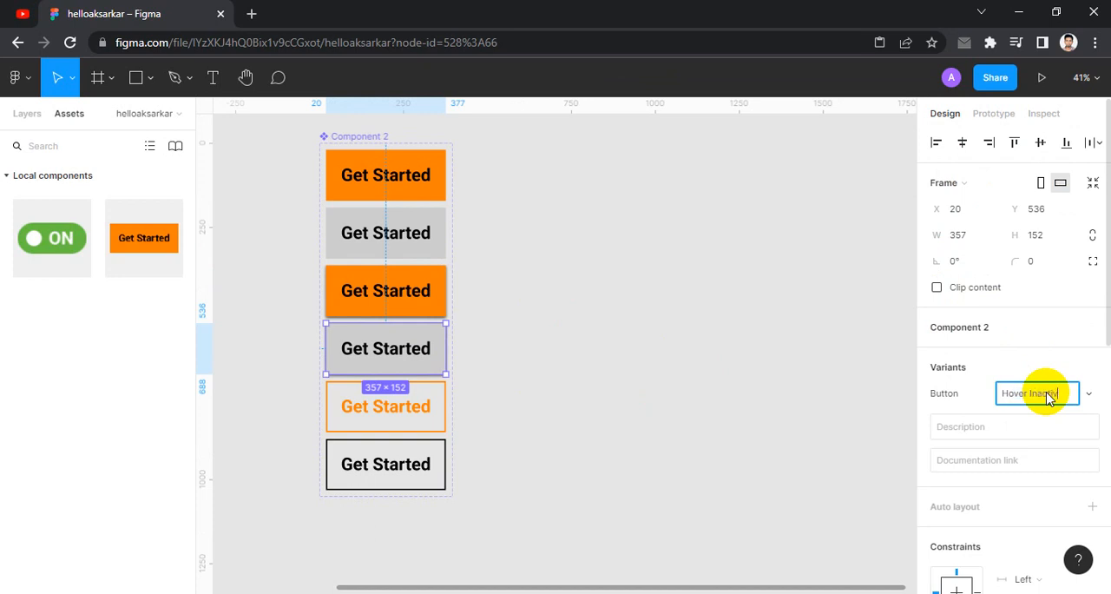
{"action": "left_click", "coordinate": [488, 372]}
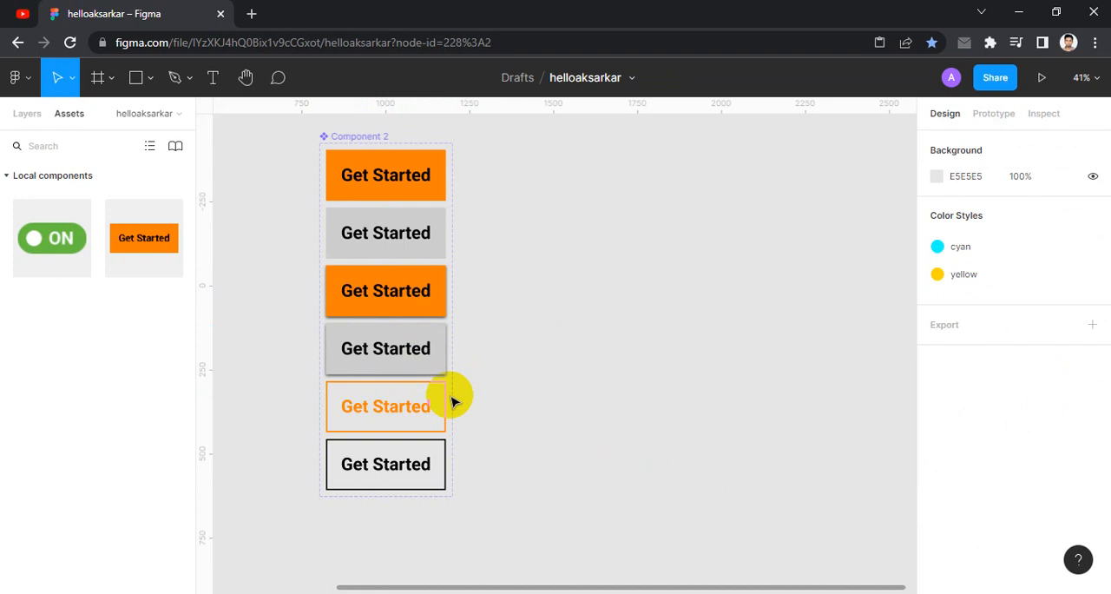
- Set the Button property of the orange outlined variant to Stock Active and of the black outlined variant to Stock Inactive
{"action": "left_click", "coordinate": [427, 409]}
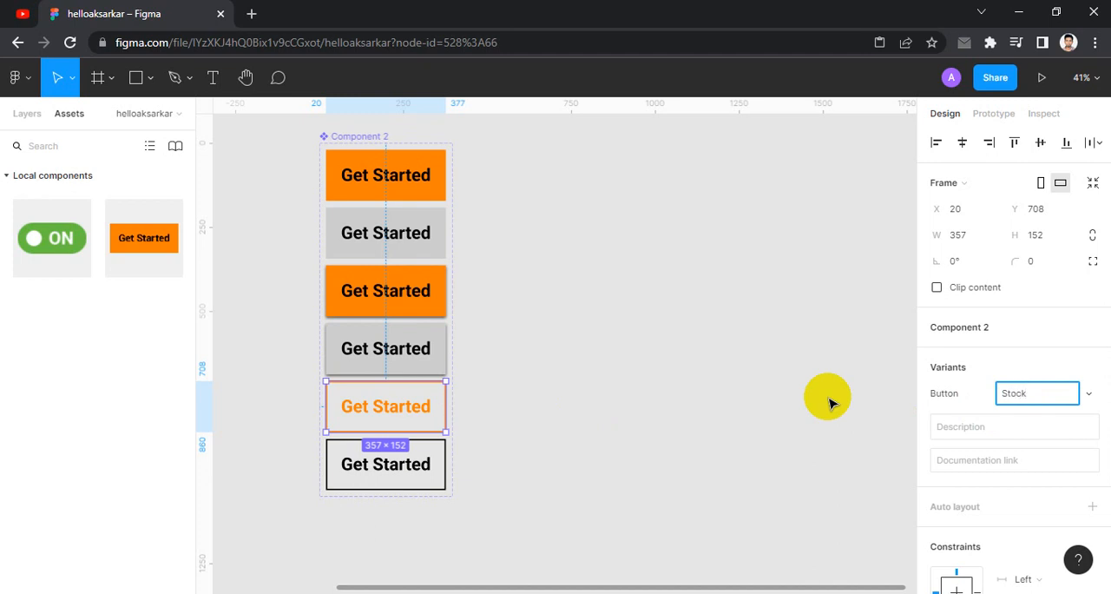
{"action": "key", "text": "Return"}
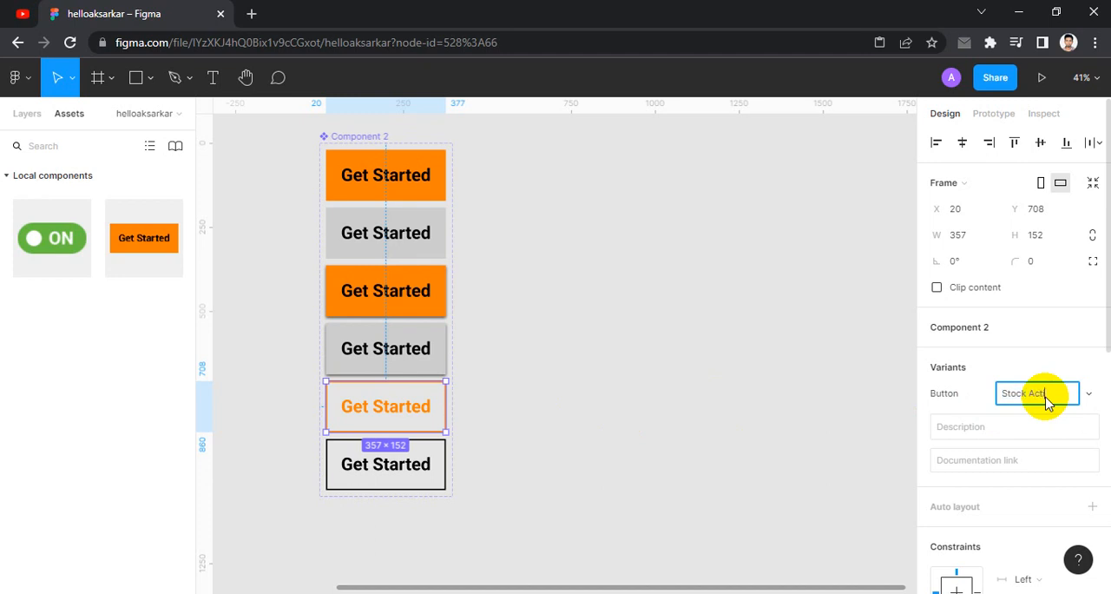
{"action": "left_click", "coordinate": [331, 458]}
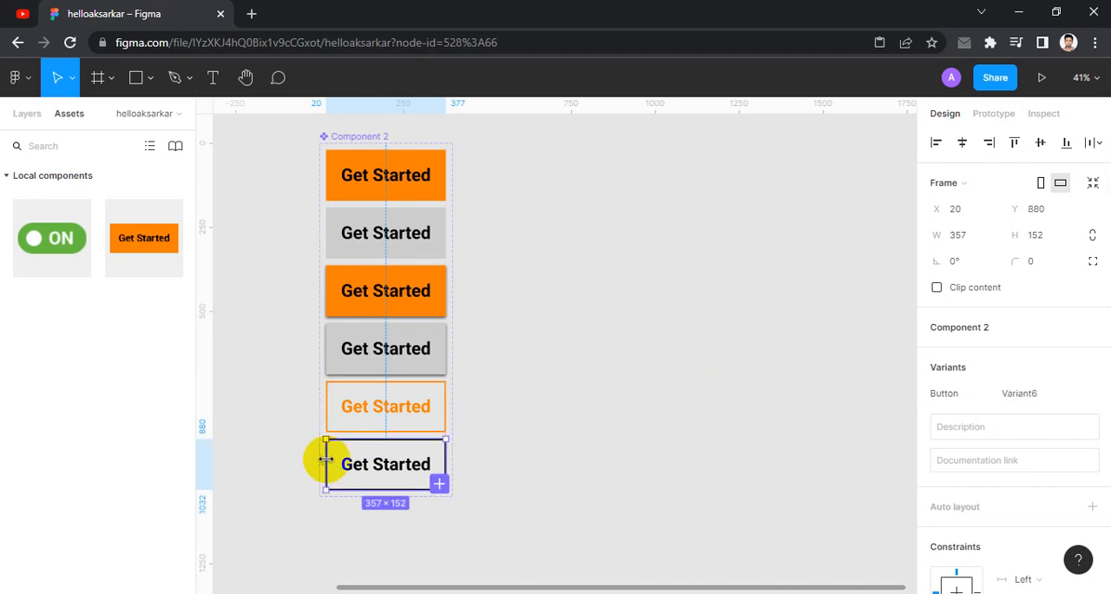
{"action": "left_click", "coordinate": [1053, 399]}
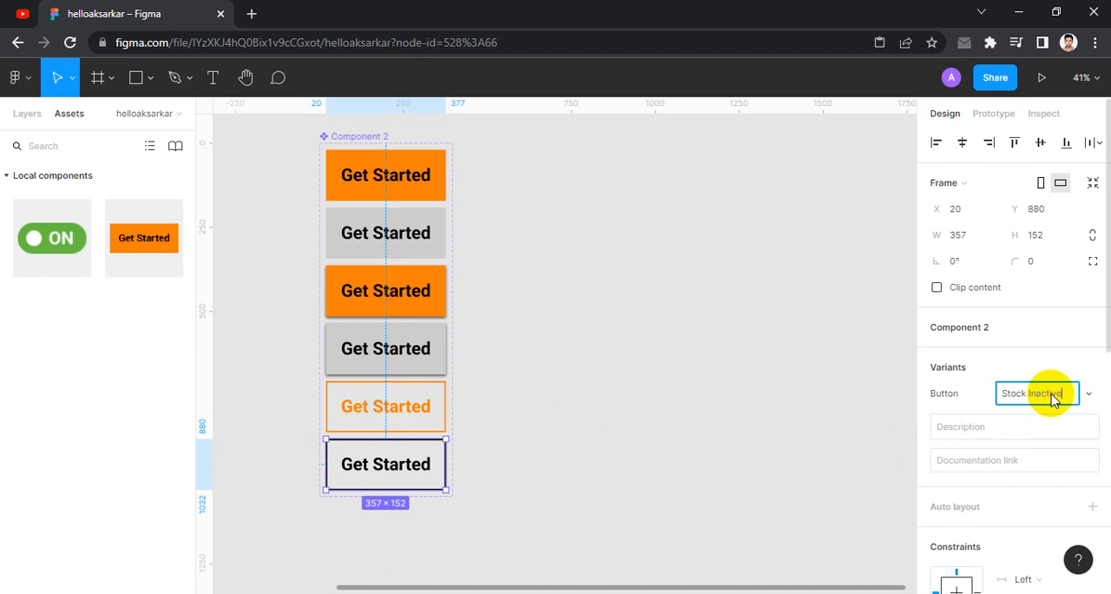
{"action": "left_click", "coordinate": [752, 414]}
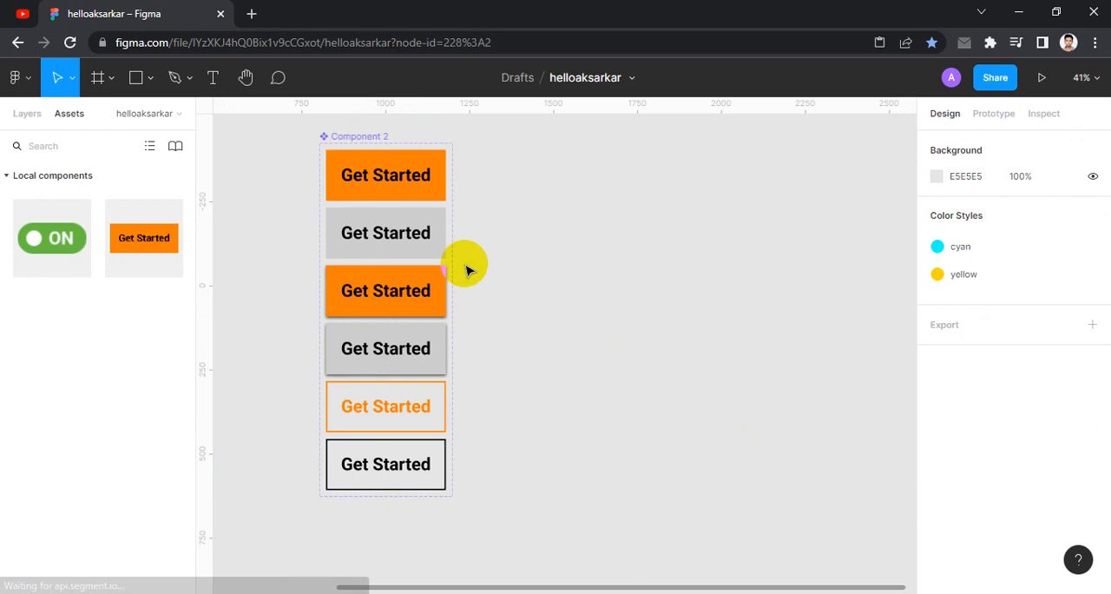
- Check the Button variant names of the Get Started component set and look at its layers
{"action": "left_click", "coordinate": [358, 136]}
{"action": "left_click", "coordinate": [249, 250]}
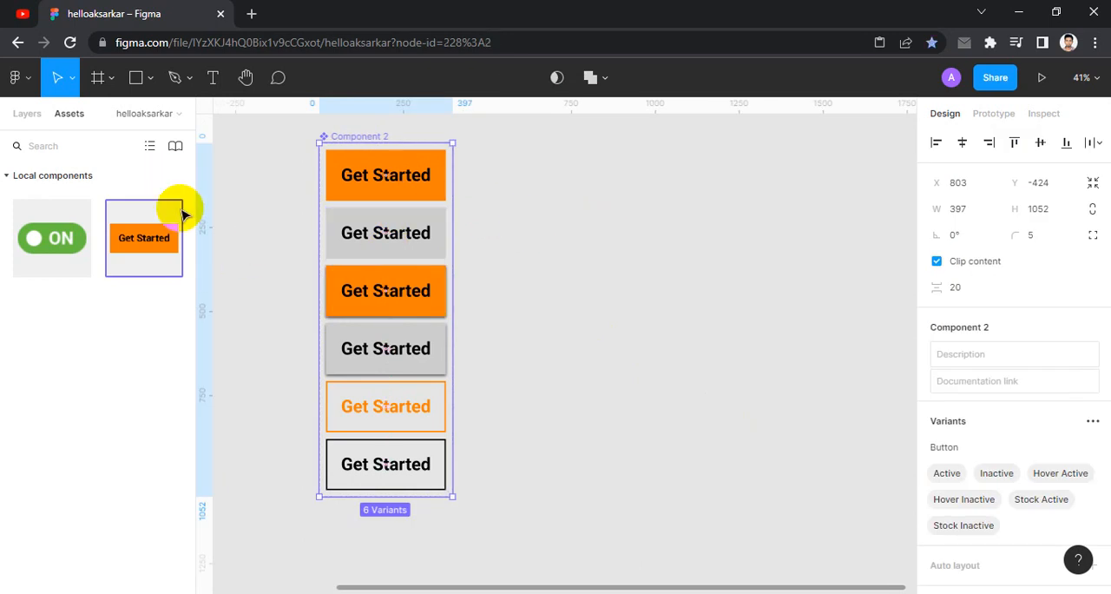
{"action": "left_click", "coordinate": [27, 114]}
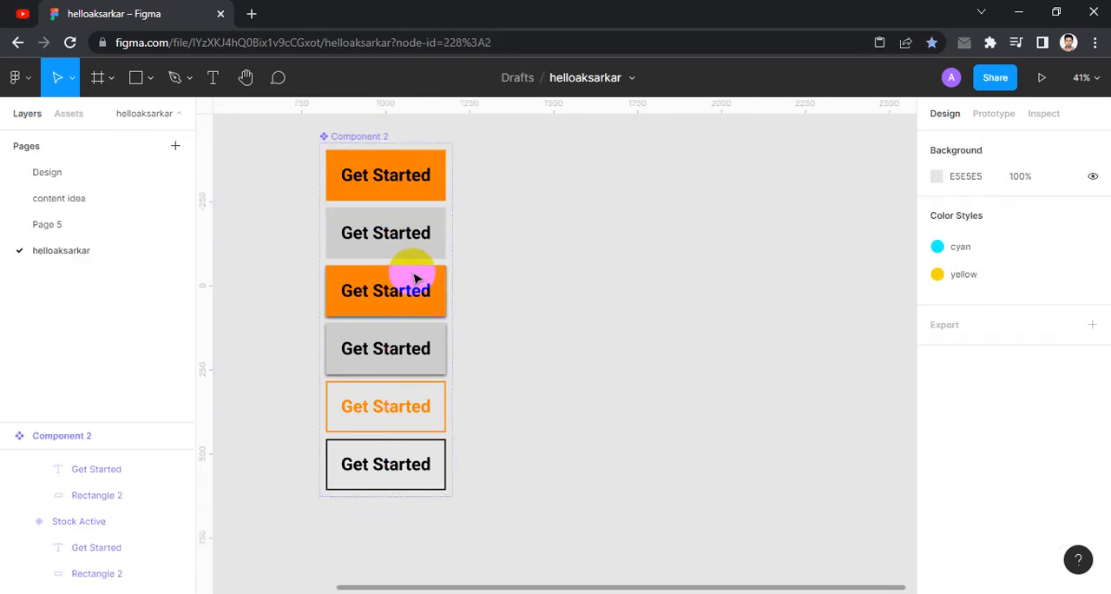
- Place an instance of the Get Started component beside the component set and set its Button property to Hover Active
{"action": "left_click", "coordinate": [76, 114]}
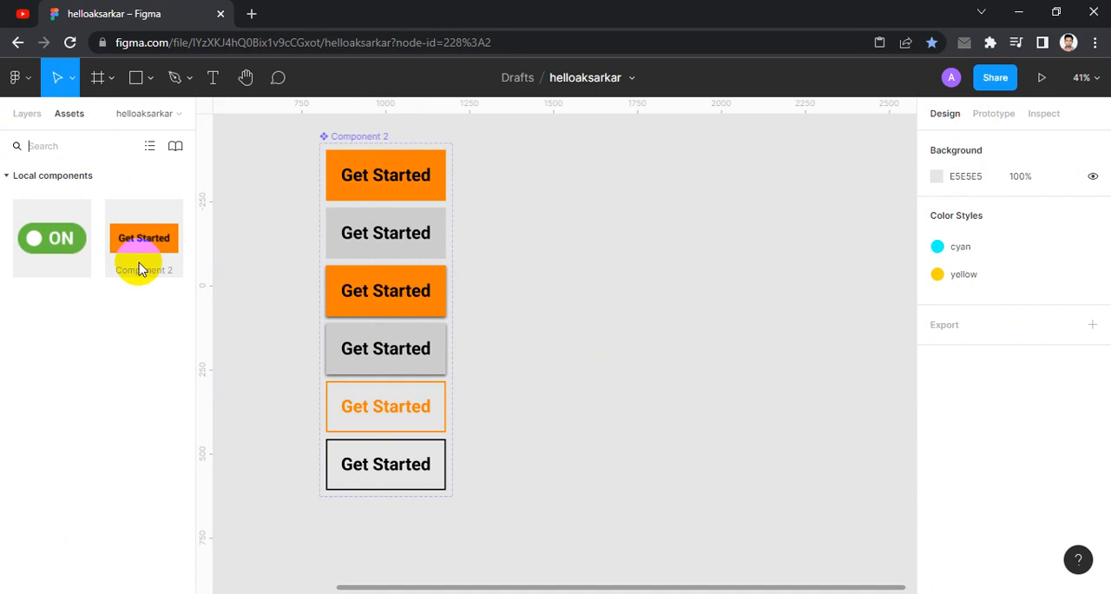
{"action": "left_click_drag", "start_coordinate": [143, 252], "coordinate": [708, 182]}
{"action": "left_click", "coordinate": [731, 182]}
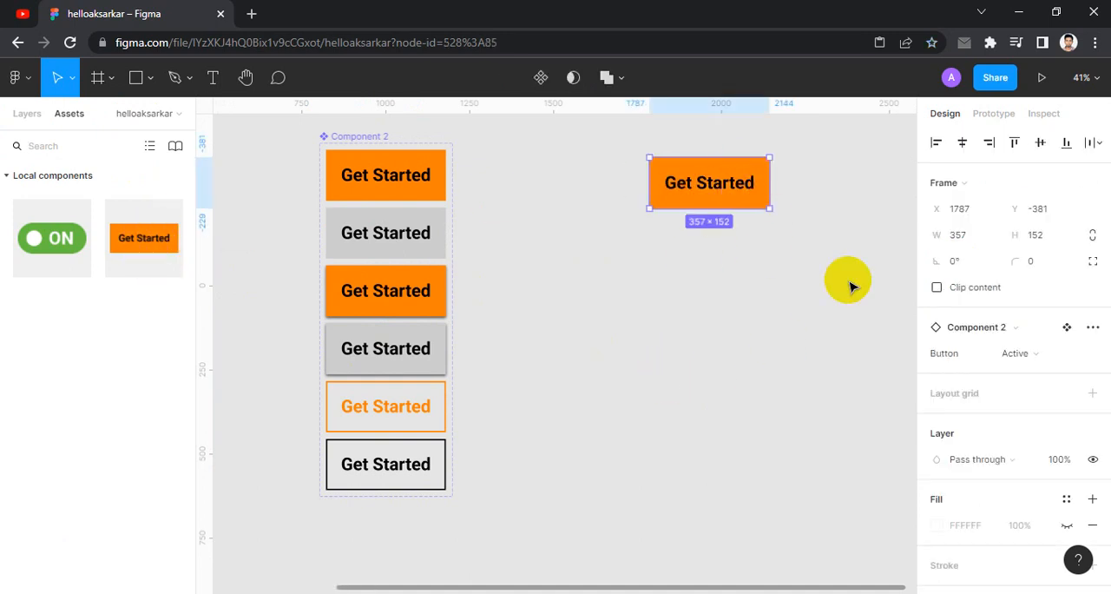
{"action": "left_click", "coordinate": [1038, 356]}
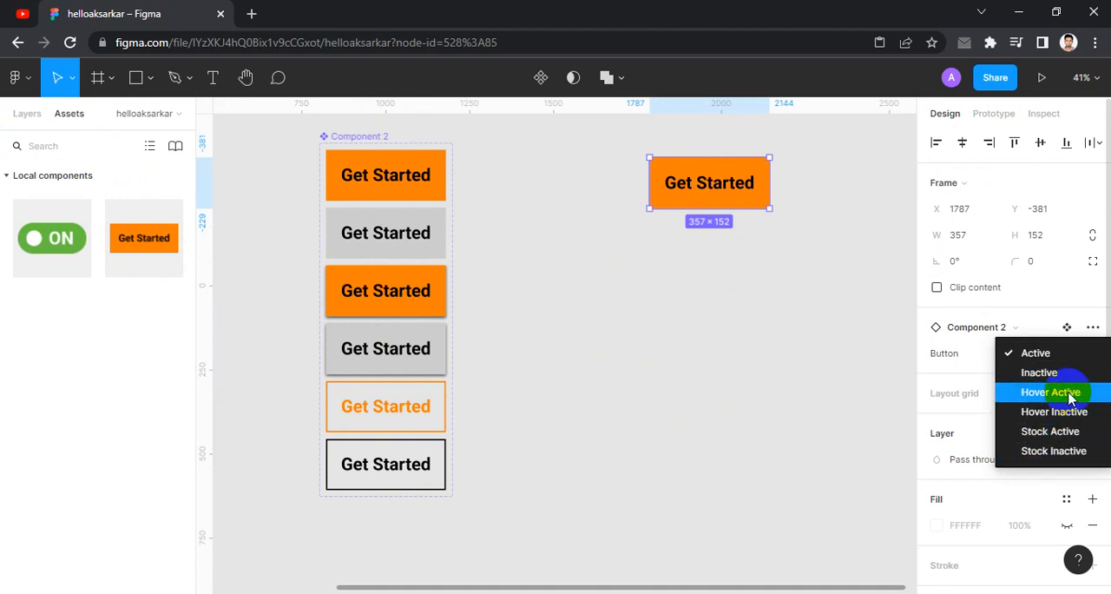
{"action": "left_click", "coordinate": [1050, 393]}
{"action": "left_click", "coordinate": [794, 297]}
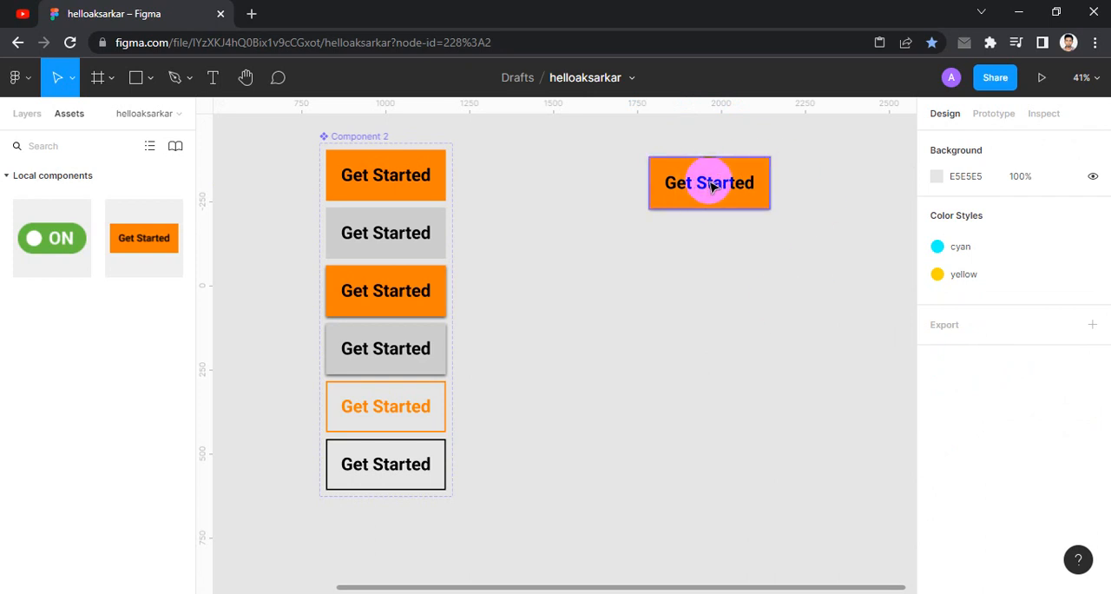
- Place a second Get Started instance below the first one and set its Button property to Stock Active
{"action": "left_click_drag", "start_coordinate": [119, 239], "coordinate": [687, 273]}
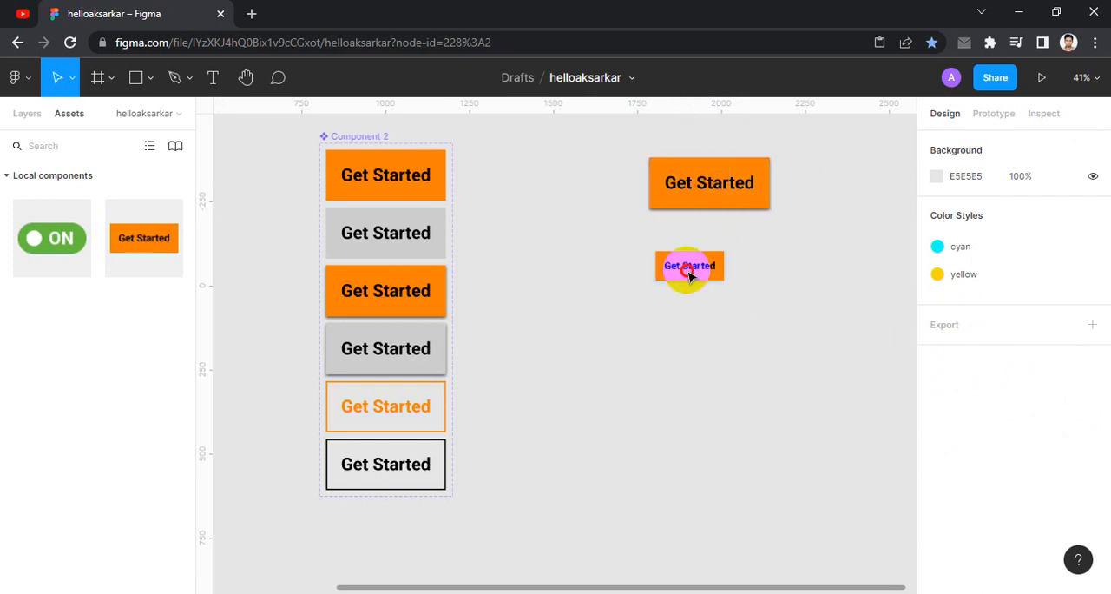
{"action": "left_click", "coordinate": [1052, 356]}
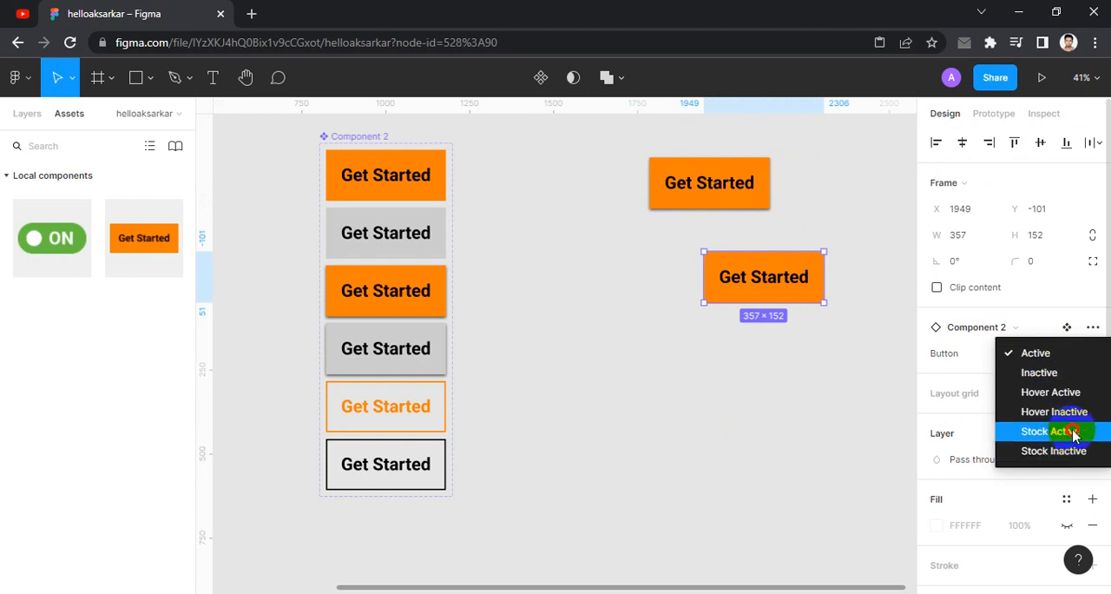
{"action": "left_click", "coordinate": [1073, 434]}
{"action": "left_click", "coordinate": [677, 444]}
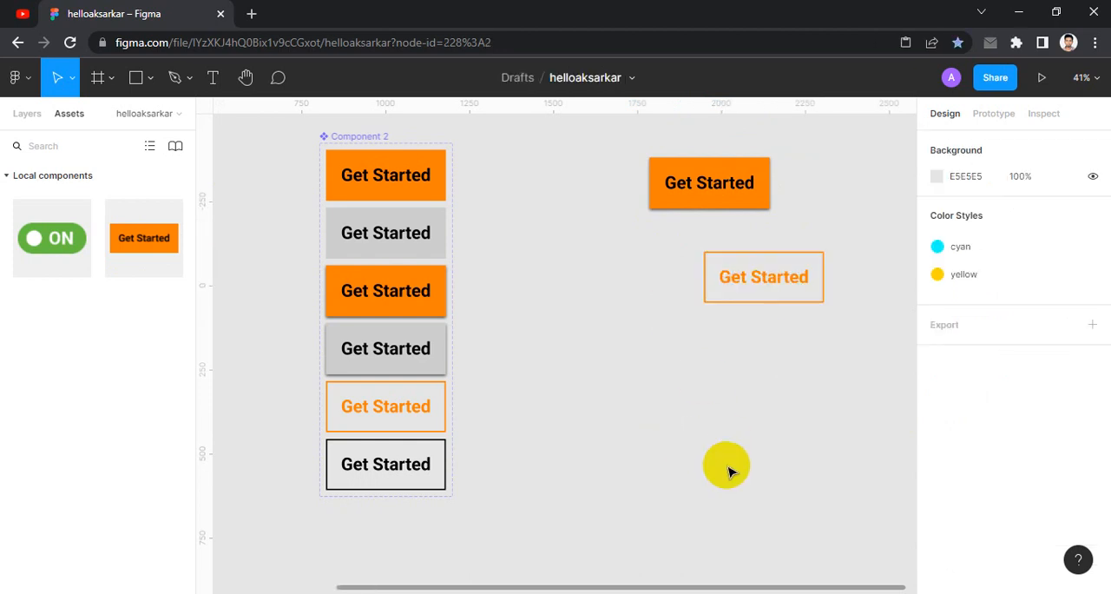
- Place a third Get Started instance below the outlined one and set its Button property to Inactive
{"action": "left_click_drag", "start_coordinate": [144, 238], "coordinate": [711, 364]}
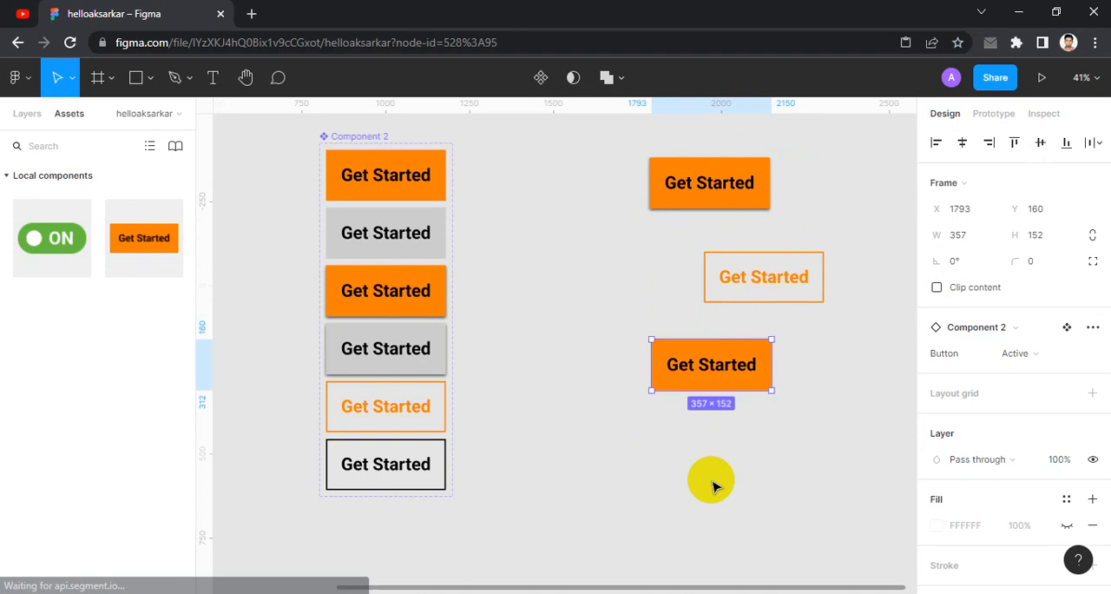
{"action": "left_click", "coordinate": [1024, 353]}
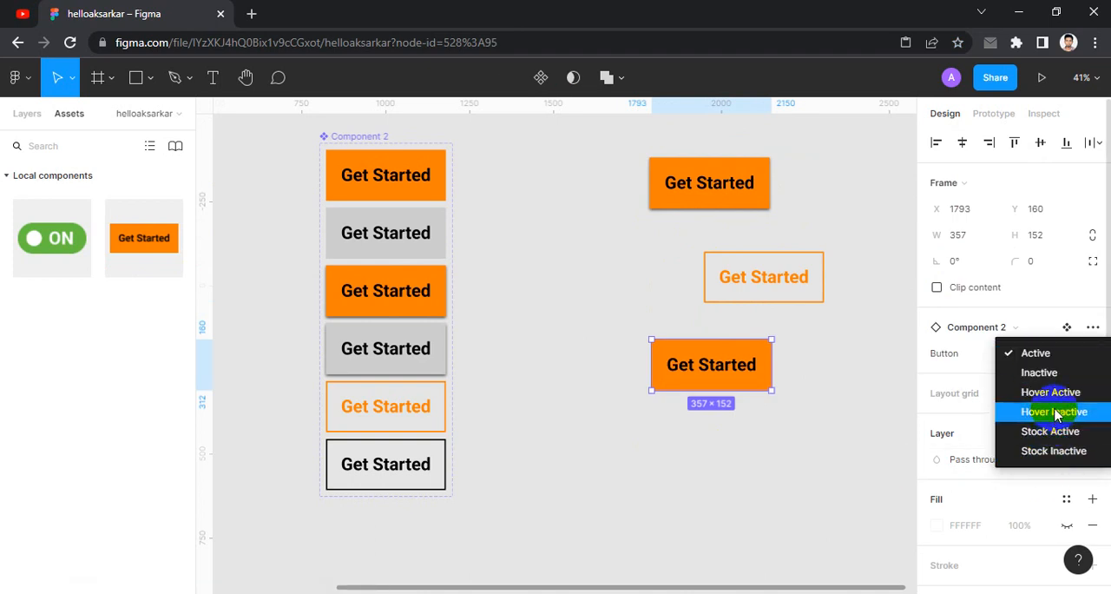
{"action": "left_click", "coordinate": [1047, 379]}
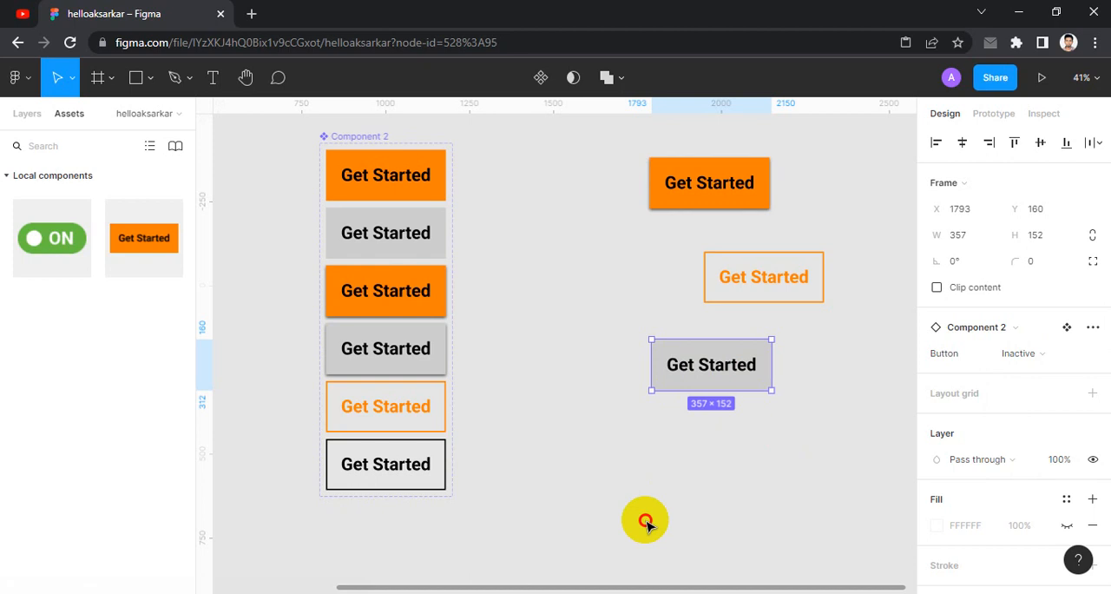
{"action": "left_click", "coordinate": [645, 518]}
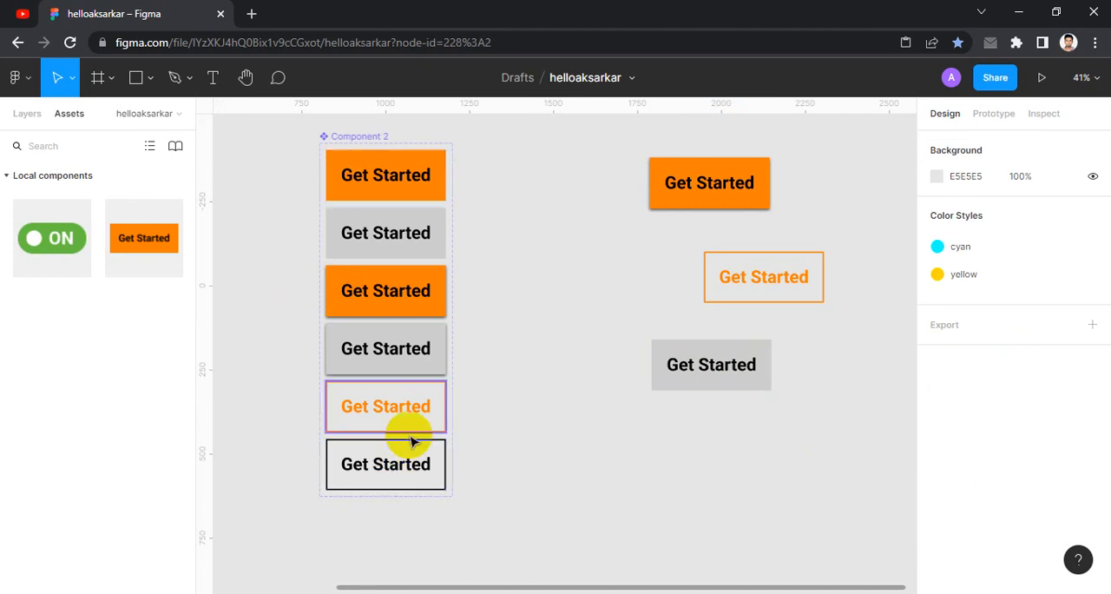
{"action": "scroll", "coordinate": [426, 429], "scroll_direction": "down", "scroll_amount": 2}
{"action": "left_click_drag", "start_coordinate": [523, 449], "coordinate": [502, 348]}
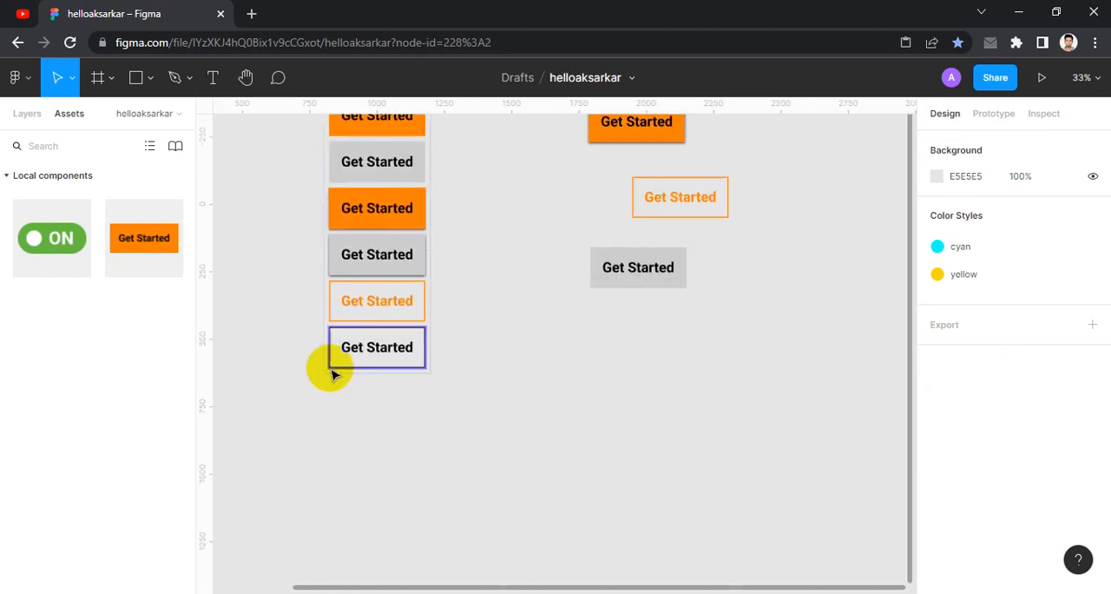
{"action": "scroll", "coordinate": [333, 374], "scroll_direction": "up", "scroll_amount": 1}
{"action": "scroll", "coordinate": [516, 372], "scroll_direction": "down", "scroll_amount": 4}
{"action": "scroll", "coordinate": [479, 229], "scroll_direction": "up", "scroll_amount": 1}
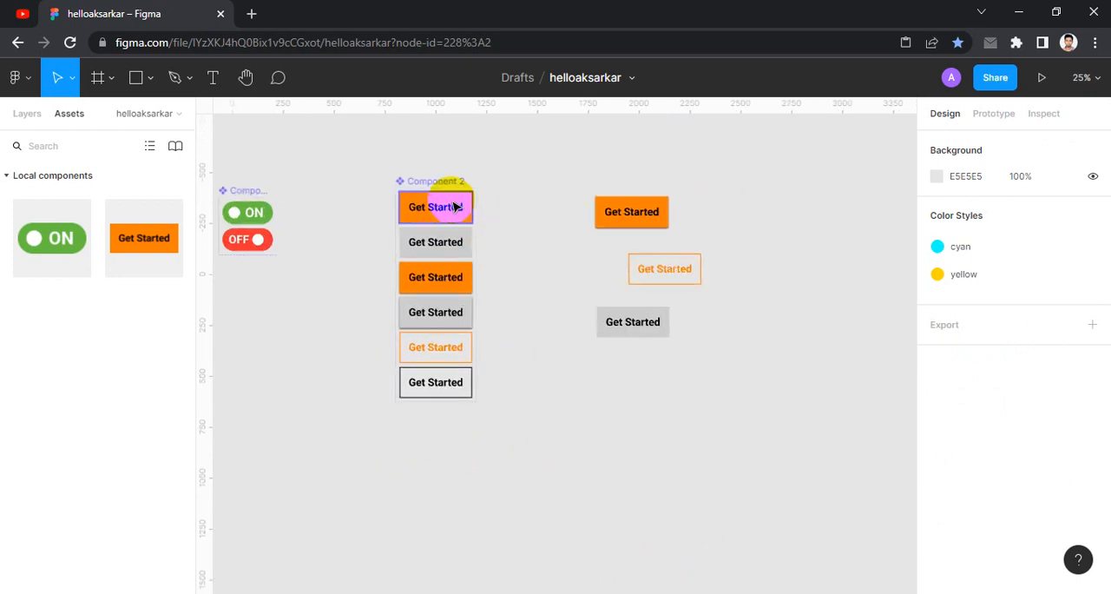
{"action": "left_click", "coordinate": [450, 241]}
{"action": "scroll", "coordinate": [429, 239], "scroll_direction": "up", "scroll_amount": 1}
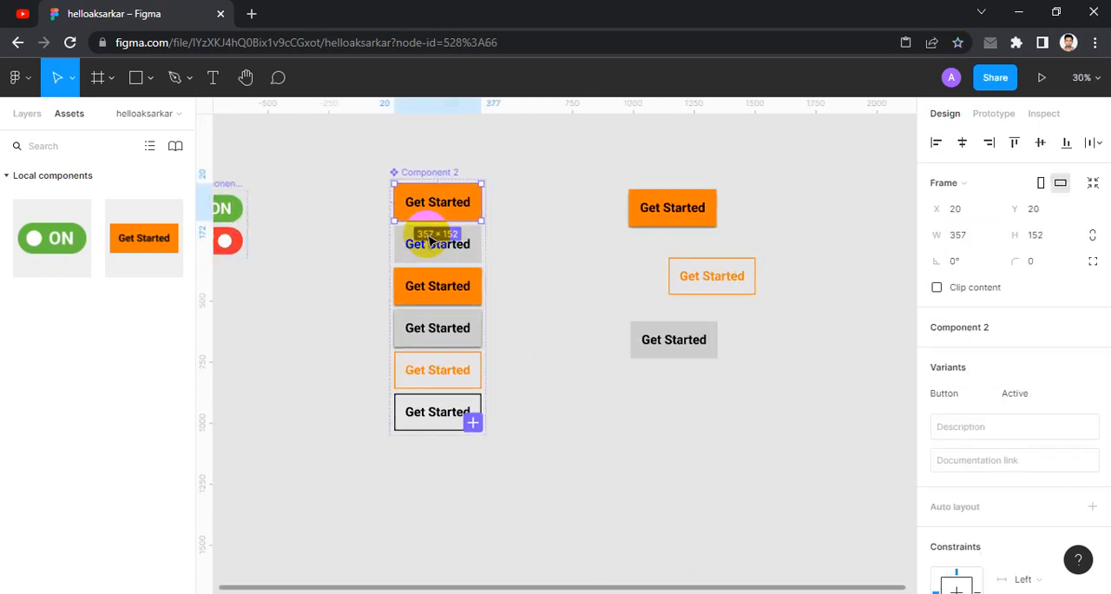
{"action": "left_click", "coordinate": [544, 236]}
- Move the three Get Started instances together farther away from the component set to free space beside it
{"action": "scroll", "coordinate": [645, 227], "scroll_direction": "right", "scroll_amount": 2}
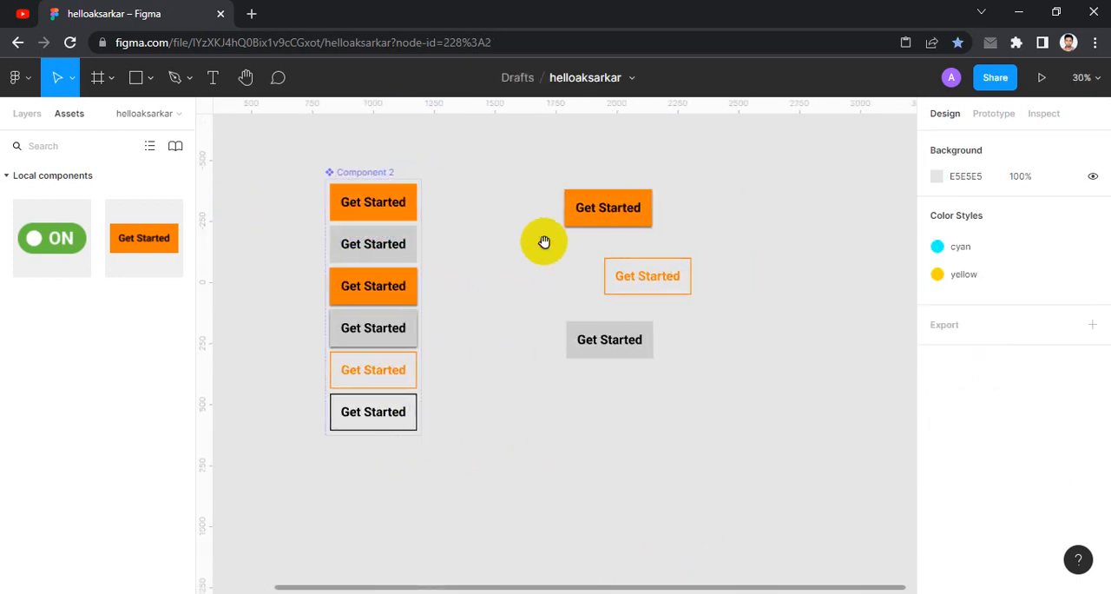
{"action": "left_click_drag", "start_coordinate": [544, 163], "coordinate": [757, 427]}
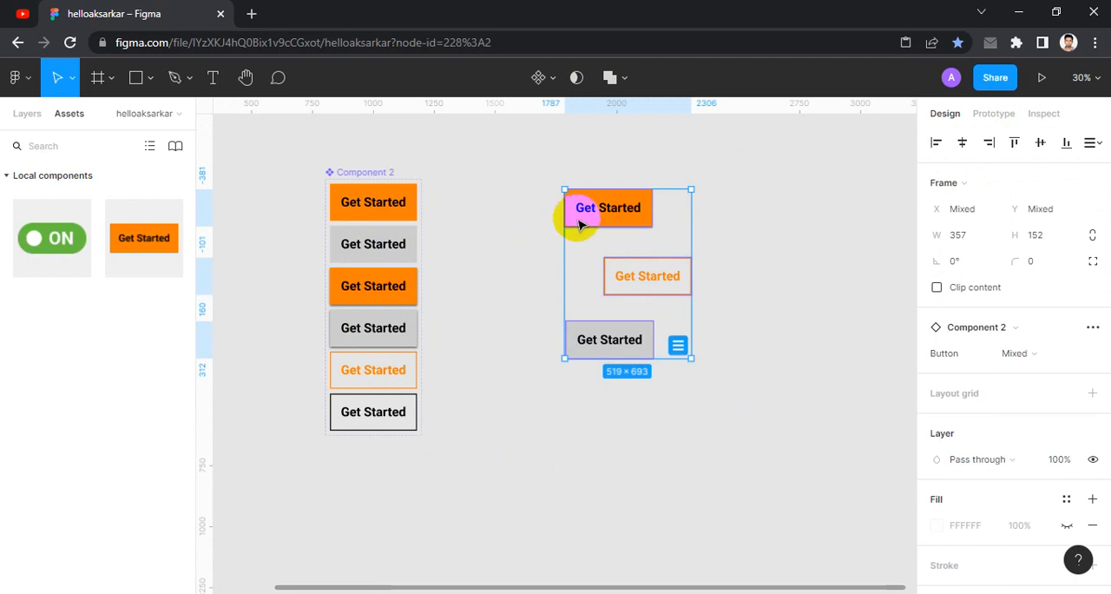
{"action": "left_click_drag", "start_coordinate": [578, 213], "coordinate": [819, 265]}
{"action": "left_click", "coordinate": [535, 292]}
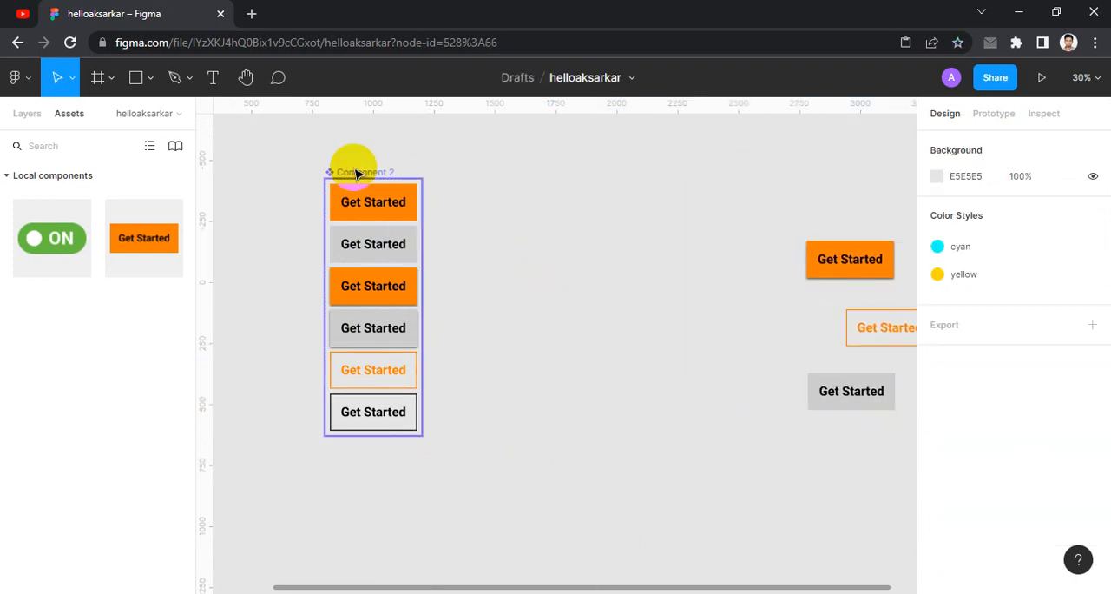
- Widen the component set frame and arrange its variants in flat, hover and stock columns, with active states above inactive ones
{"action": "left_click", "coordinate": [352, 168]}
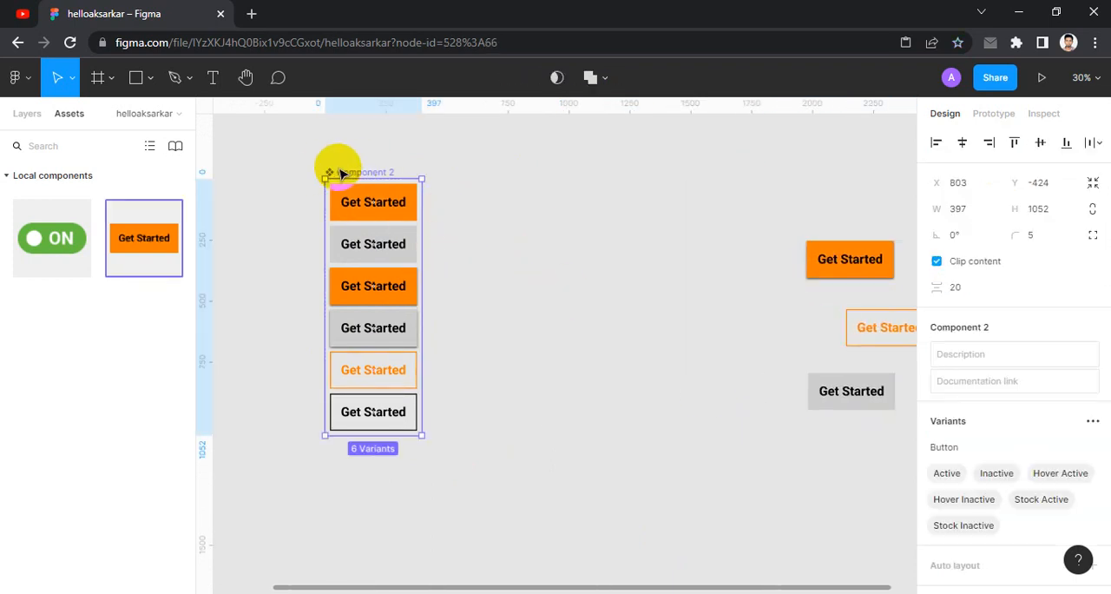
{"action": "left_click_drag", "start_coordinate": [432, 289], "coordinate": [729, 303]}
{"action": "left_click_drag", "start_coordinate": [395, 246], "coordinate": [485, 203]}
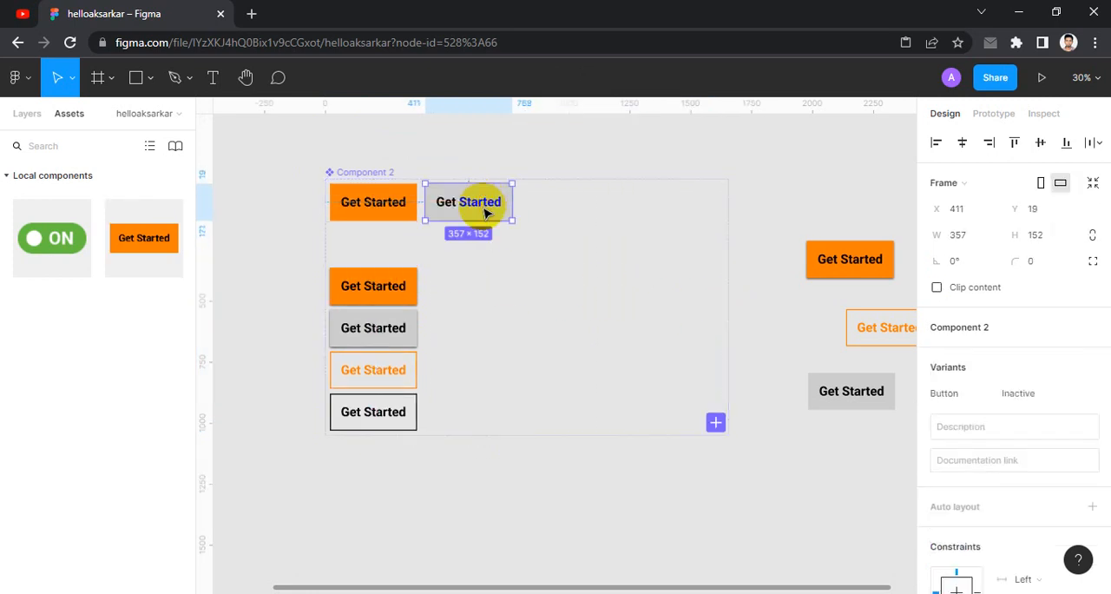
{"action": "key", "text": "ctrl+z"}
{"action": "left_click_drag", "start_coordinate": [375, 291], "coordinate": [474, 210]}
{"action": "left_click_drag", "start_coordinate": [375, 369], "coordinate": [563, 199]}
{"action": "left_click_drag", "start_coordinate": [372, 340], "coordinate": [472, 242]}
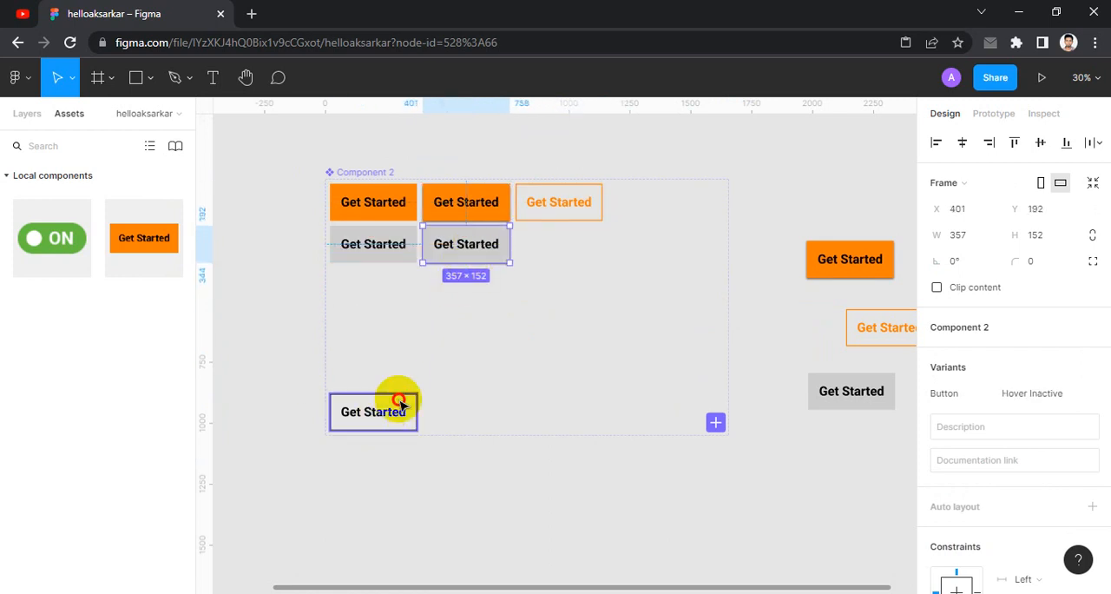
{"action": "left_click_drag", "start_coordinate": [402, 402], "coordinate": [570, 252]}
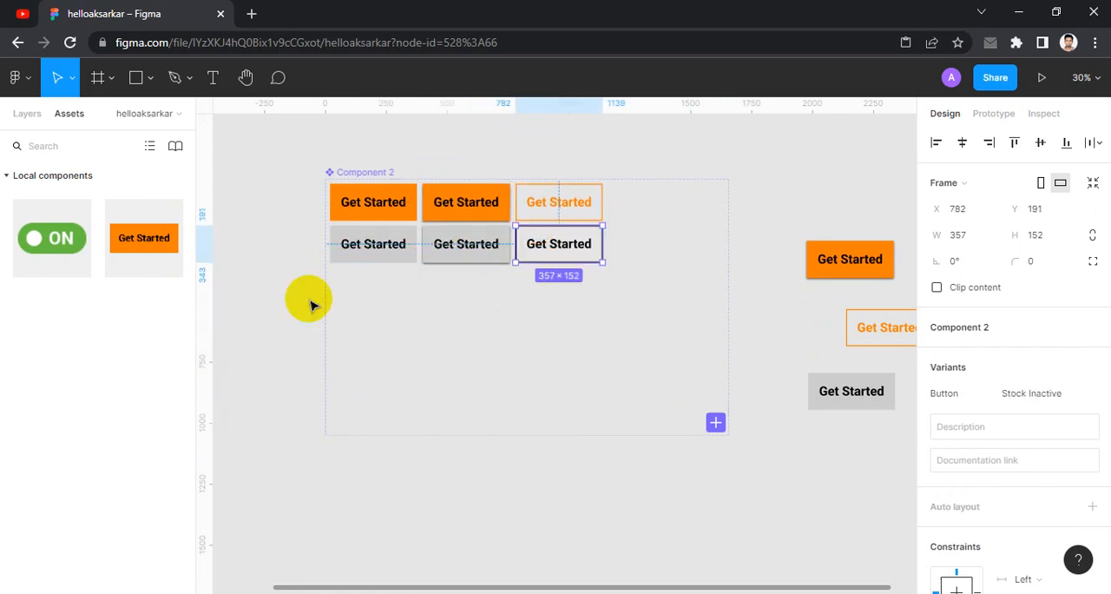
{"action": "left_click", "coordinate": [258, 300]}
- Add a new variant copied from the flat orange Active one and place it directly below the flat grey Inactive variant
{"action": "left_click", "coordinate": [385, 209]}
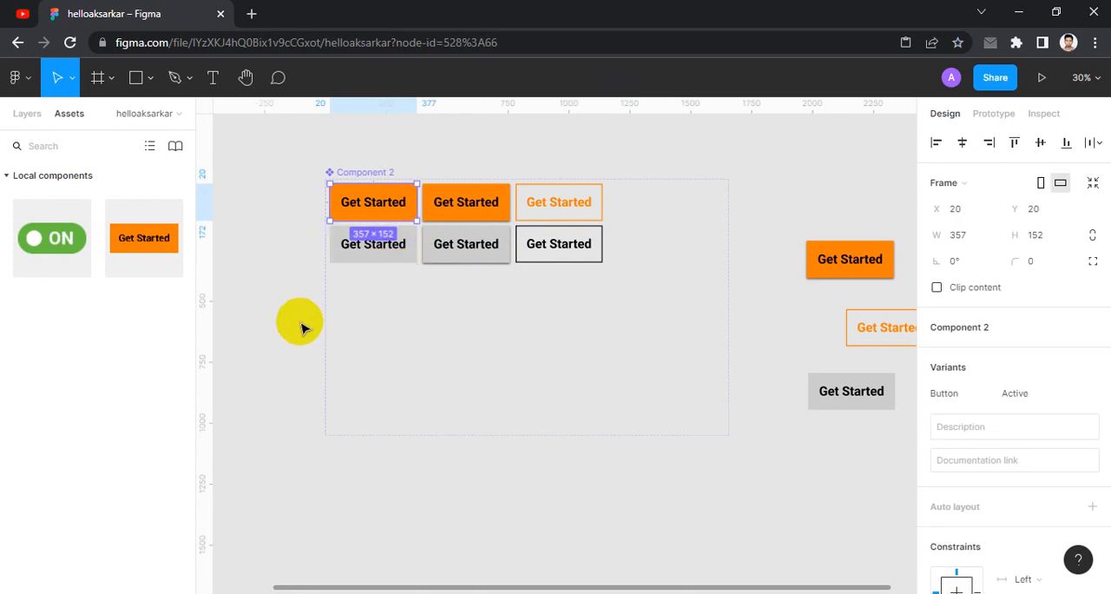
{"action": "scroll", "coordinate": [260, 356], "scroll_direction": "down", "scroll_amount": 1}
{"action": "scroll", "coordinate": [263, 357], "scroll_direction": "down", "scroll_amount": 1}
{"action": "scroll", "coordinate": [592, 342], "scroll_direction": "up", "scroll_amount": 2}
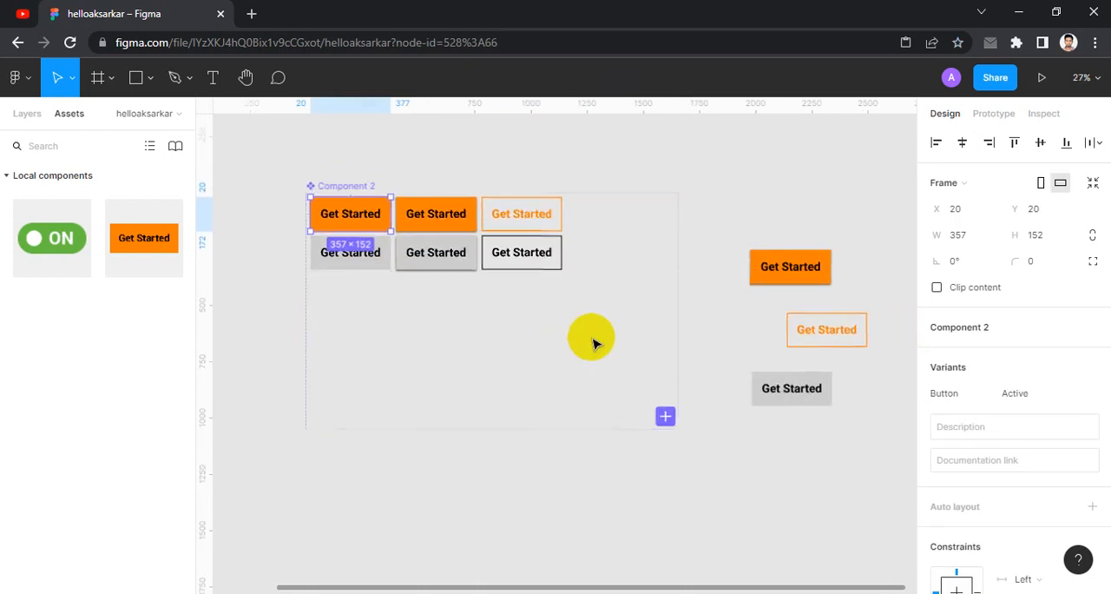
{"action": "scroll", "coordinate": [334, 214], "scroll_direction": "up", "scroll_amount": 1}
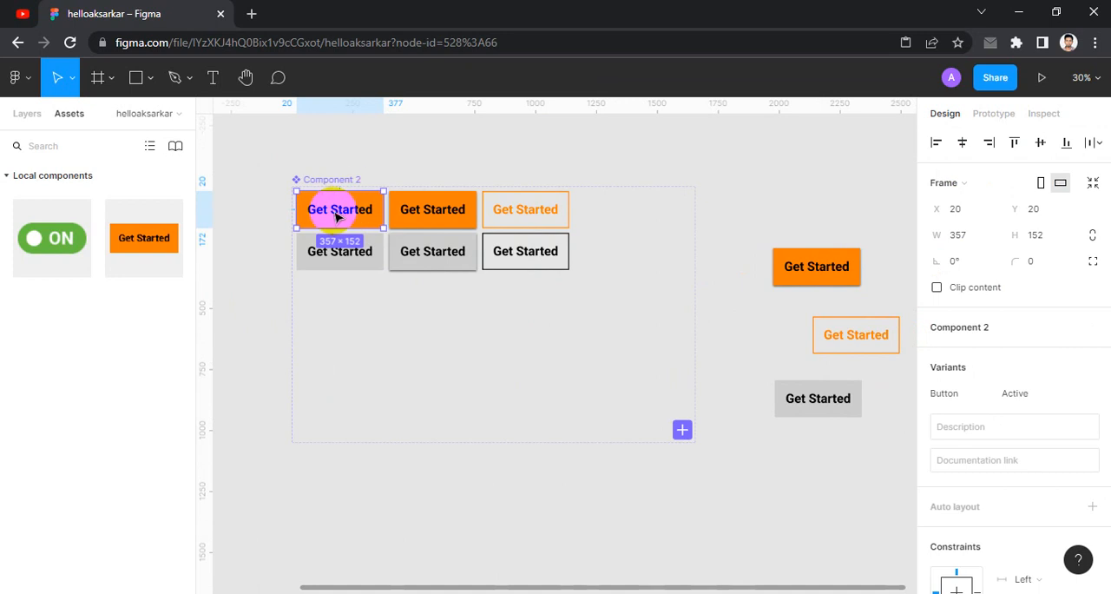
{"action": "left_click", "coordinate": [681, 430]}
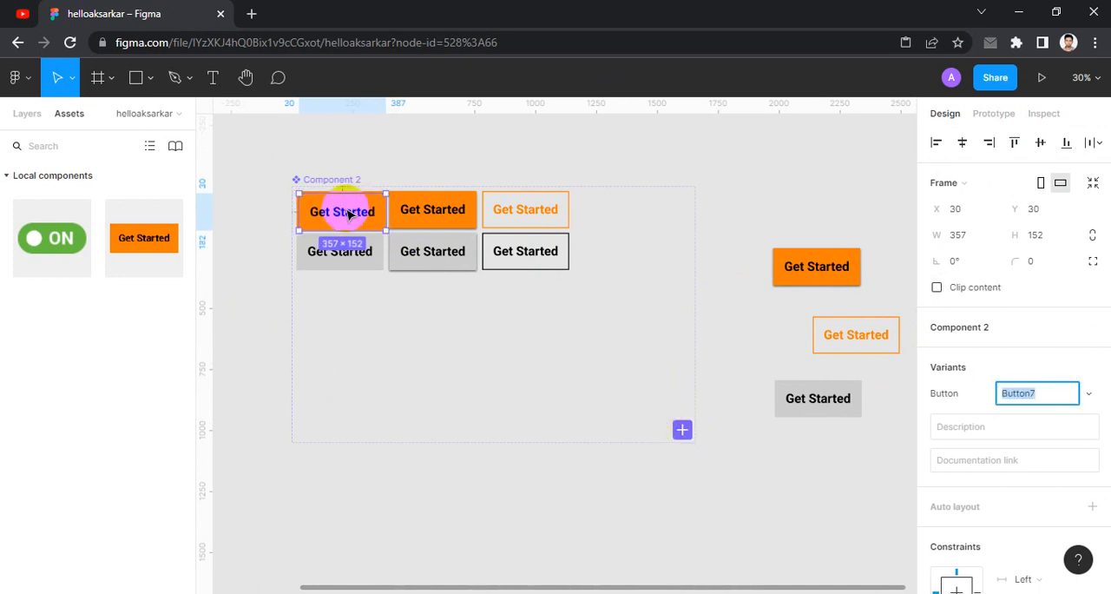
{"action": "left_click_drag", "start_coordinate": [347, 214], "coordinate": [345, 298]}
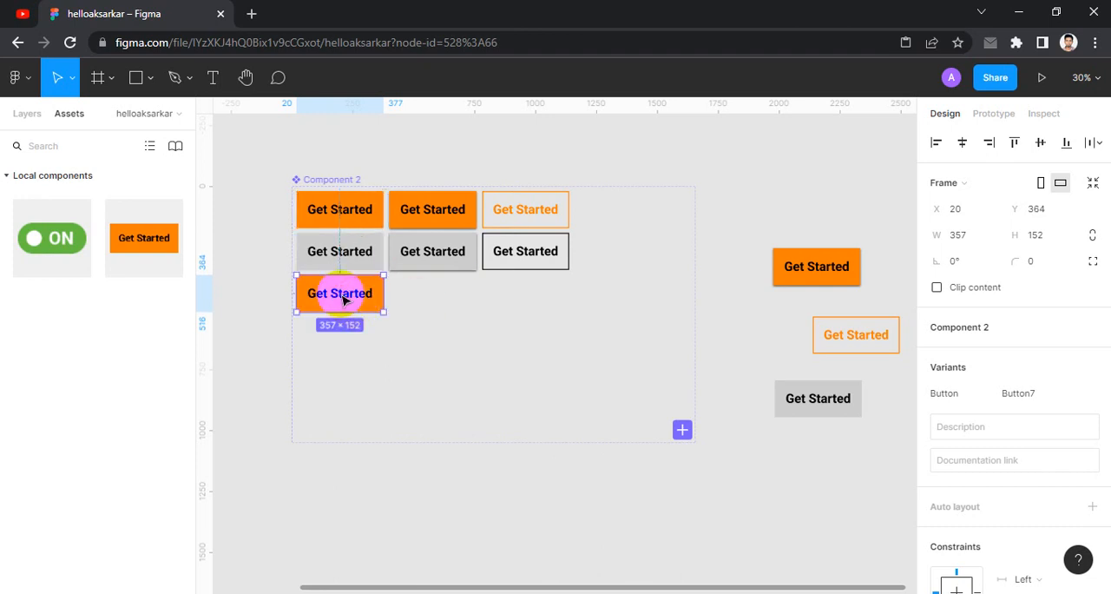
- Shrink the new orange variant in the third row to about 225 × 96
{"action": "scroll", "coordinate": [261, 267], "scroll_direction": "up", "scroll_amount": 1}
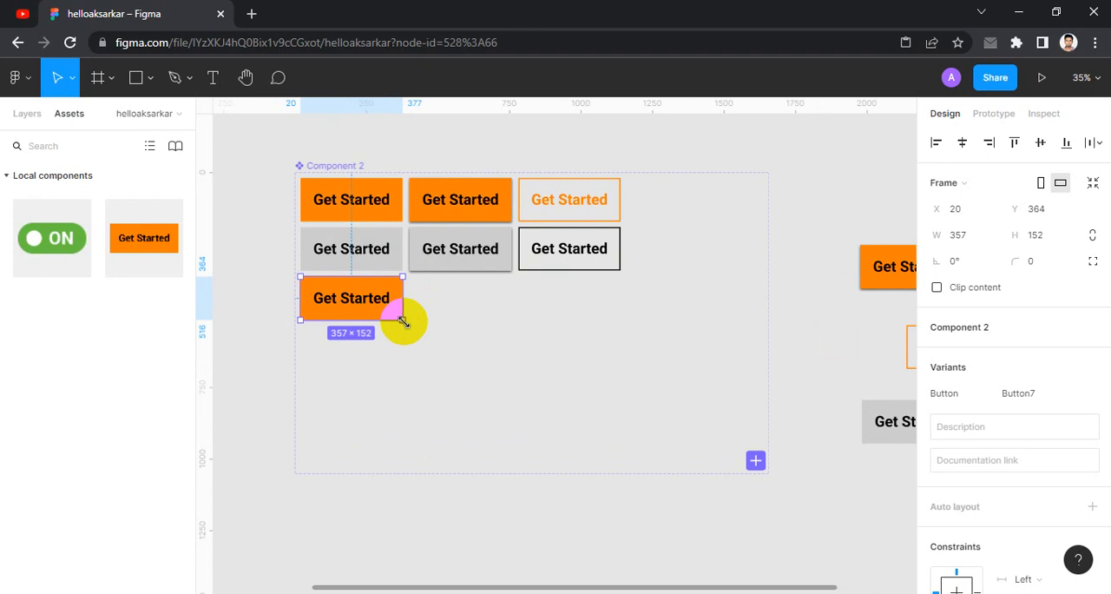
{"action": "left_click_drag", "start_coordinate": [402, 321], "coordinate": [327, 296]}
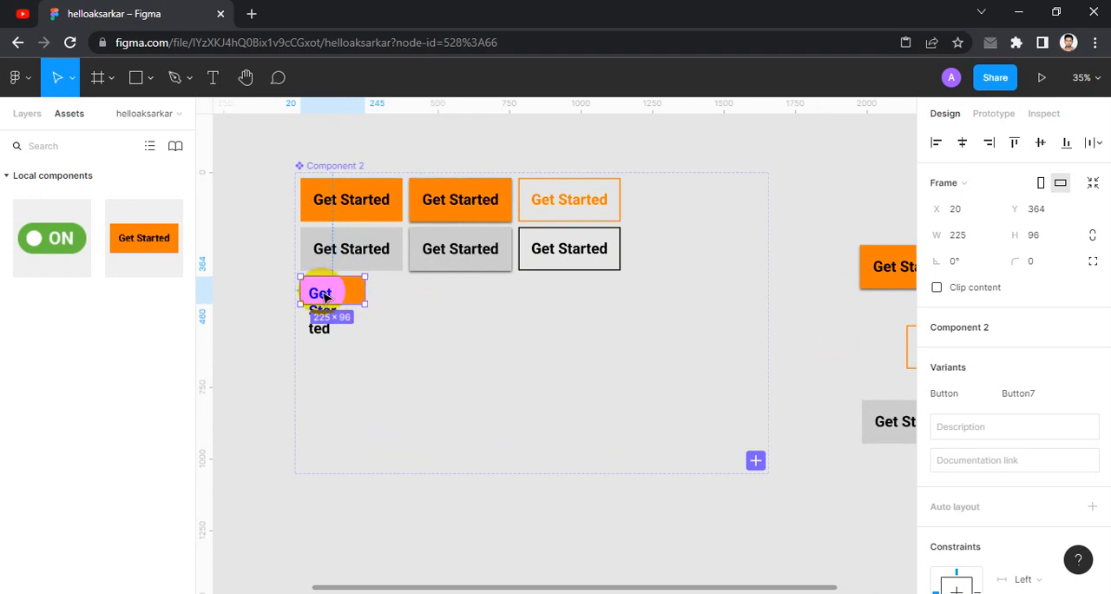
- Set the label text size of the small orange variant in the third row to 32
{"action": "double_click", "coordinate": [324, 296]}
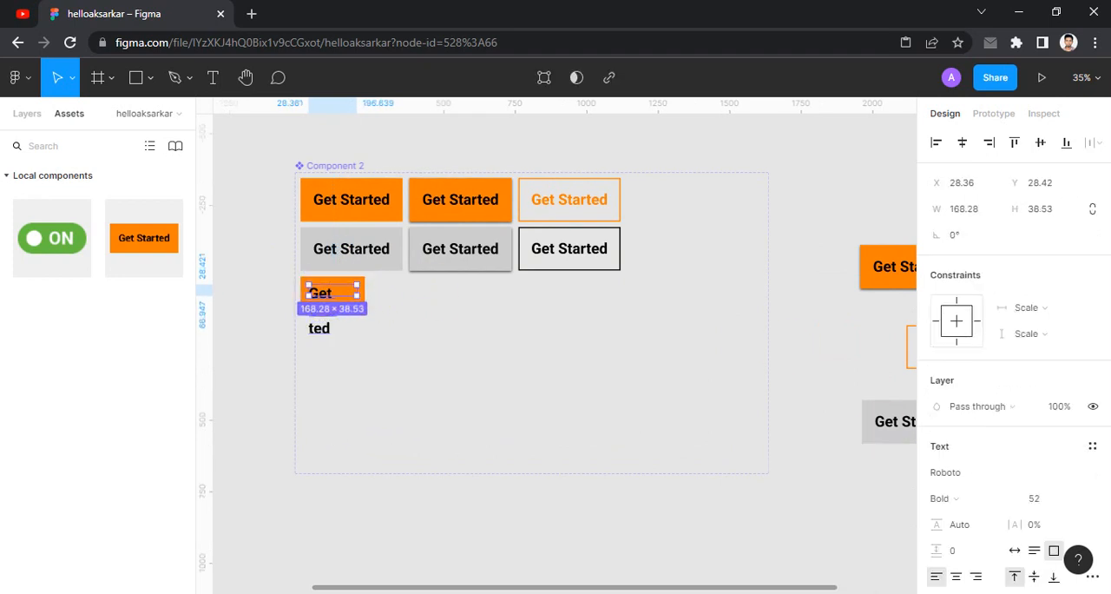
{"action": "left_click", "coordinate": [1050, 506]}
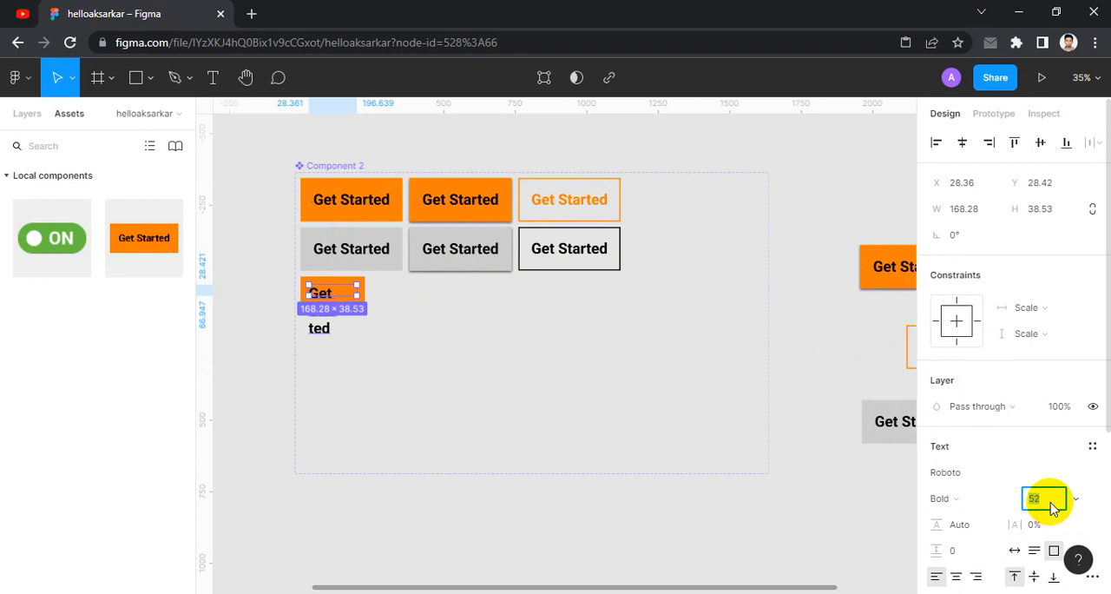
{"action": "type", "text": "35"}
{"action": "key", "text": "Return"}
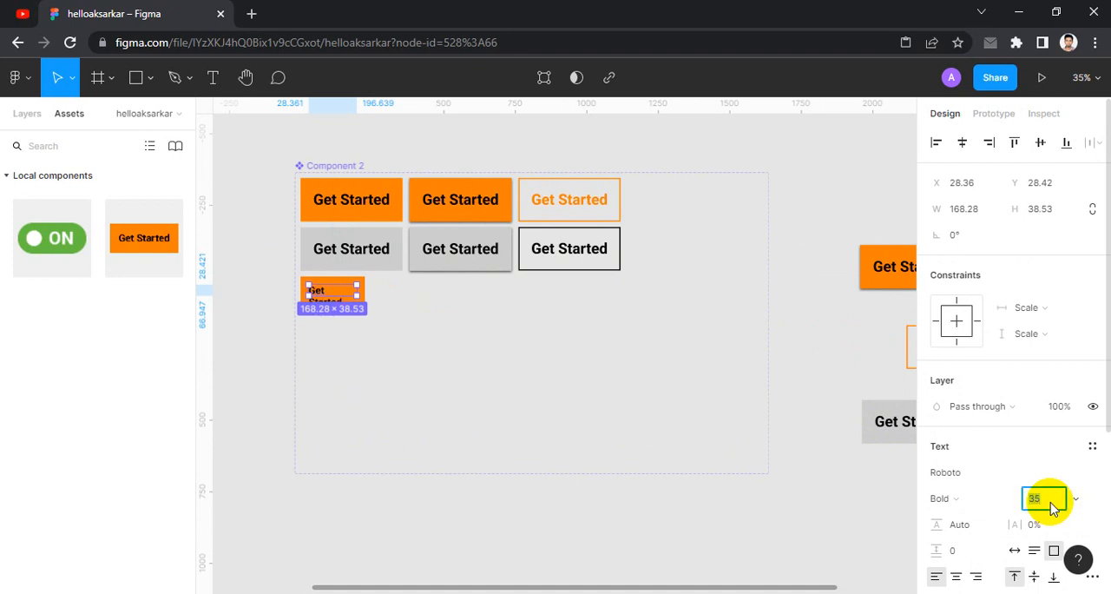
{"action": "type", "text": "24"}
{"action": "key", "text": "Return"}
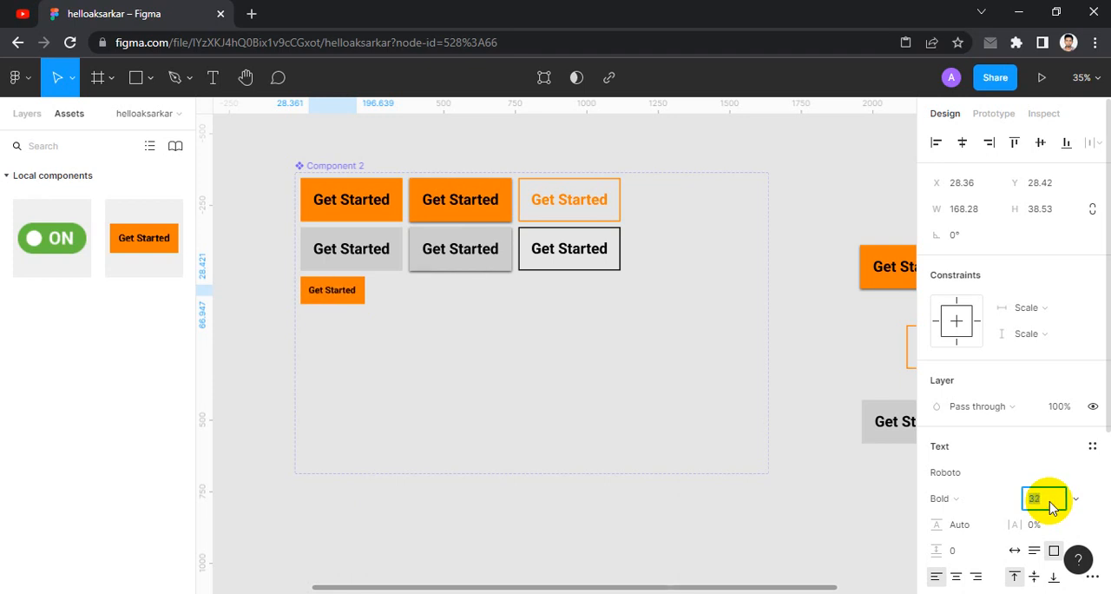
{"action": "left_click", "coordinate": [229, 332]}
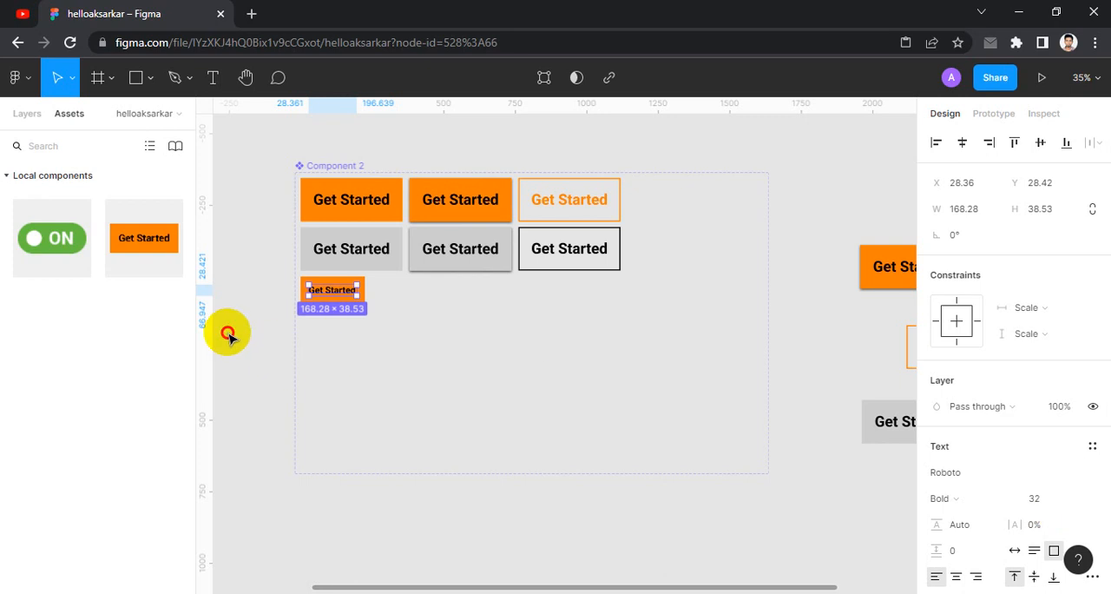
- Name the small orange variant Mid Active
{"action": "left_click", "coordinate": [343, 293]}
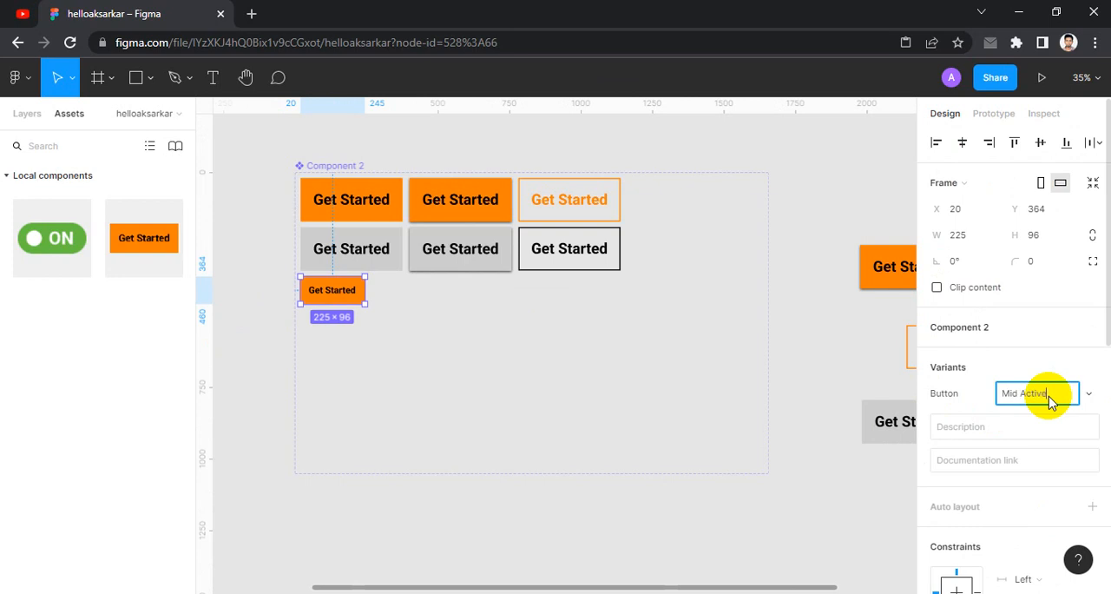
{"action": "left_click", "coordinate": [270, 333]}
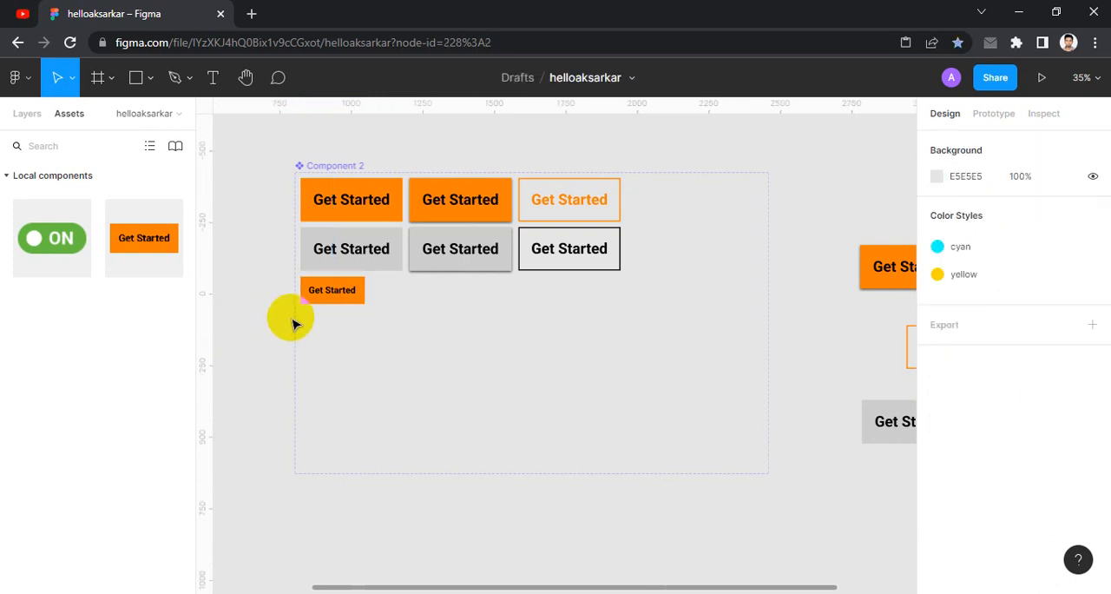
{"action": "left_click", "coordinate": [331, 289]}
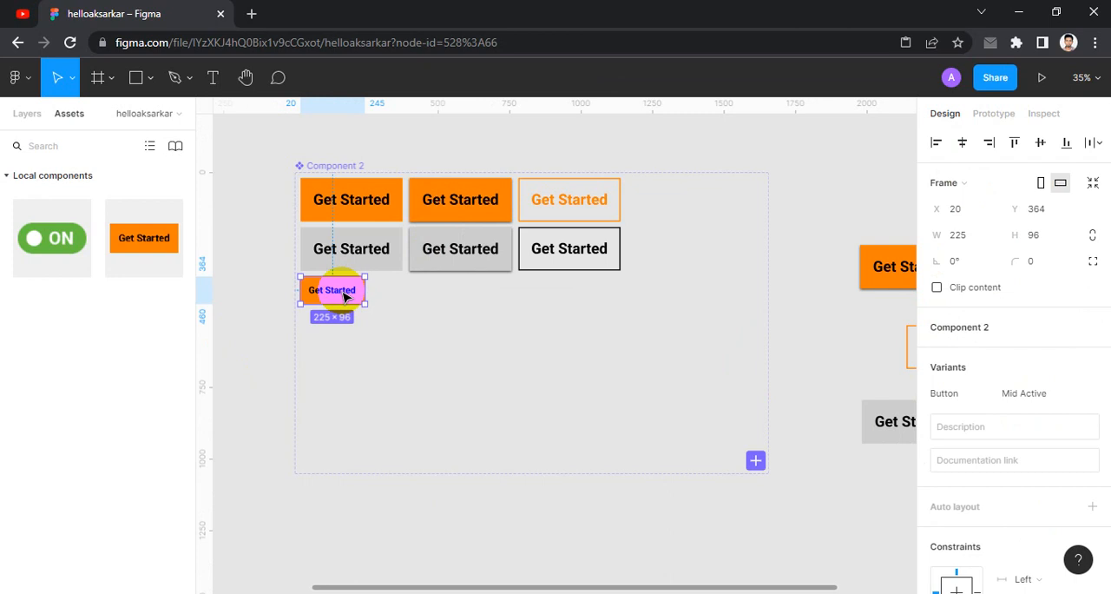
- Add a new variant copied from the flat grey Inactive one and place it beside the small orange variant in the third row
{"action": "left_click", "coordinate": [378, 241]}
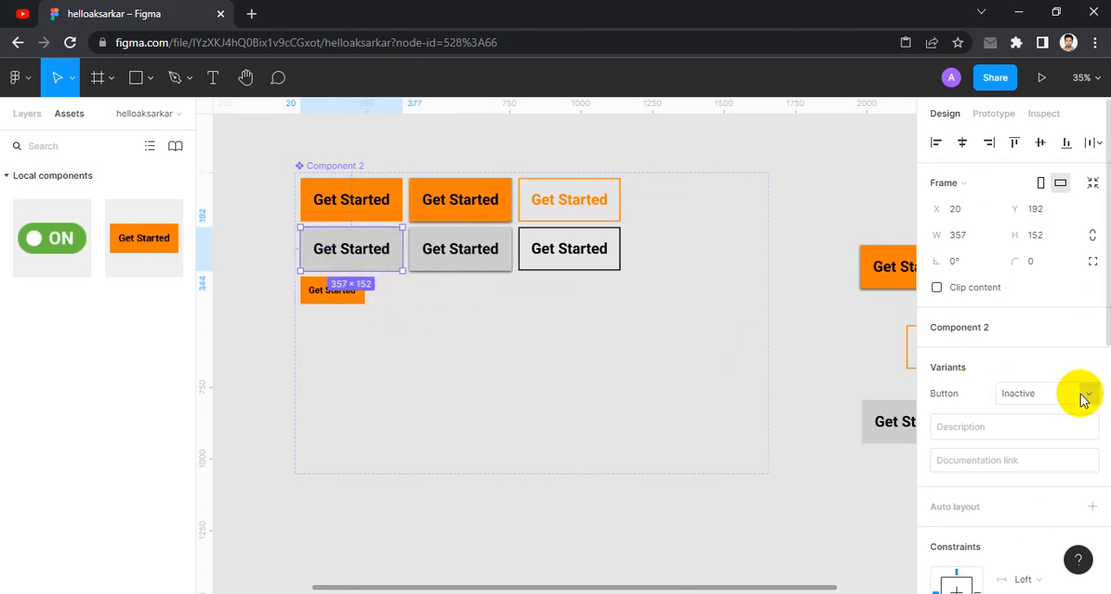
{"action": "left_click", "coordinate": [755, 462]}
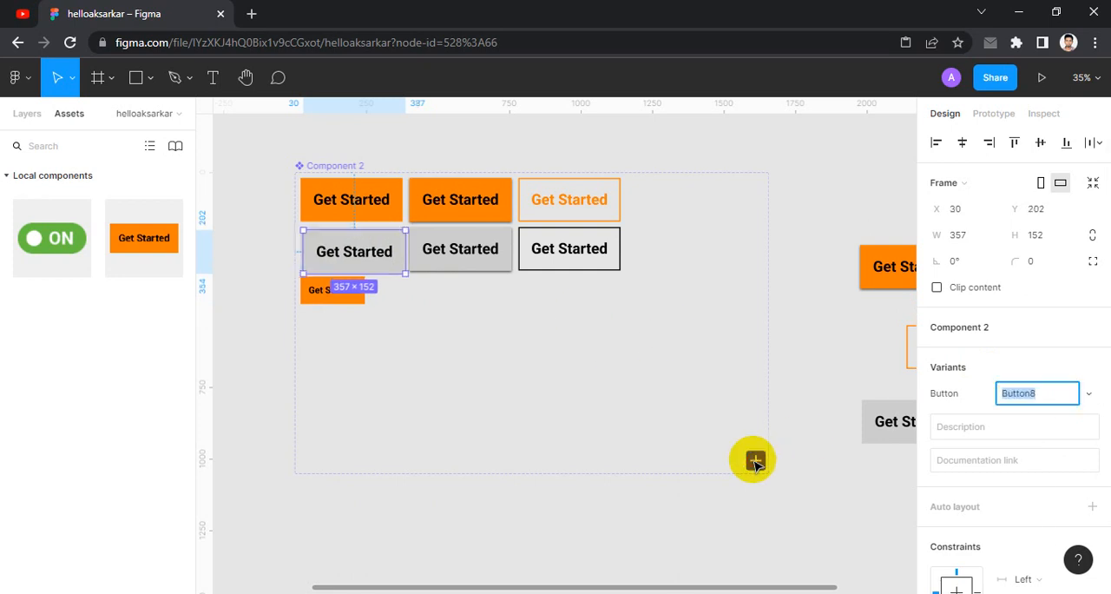
{"action": "left_click_drag", "start_coordinate": [354, 251], "coordinate": [422, 298]}
- Resize the new grey variant to 225 × 96 to match the Mid Active variant
{"action": "left_click", "coordinate": [362, 301]}
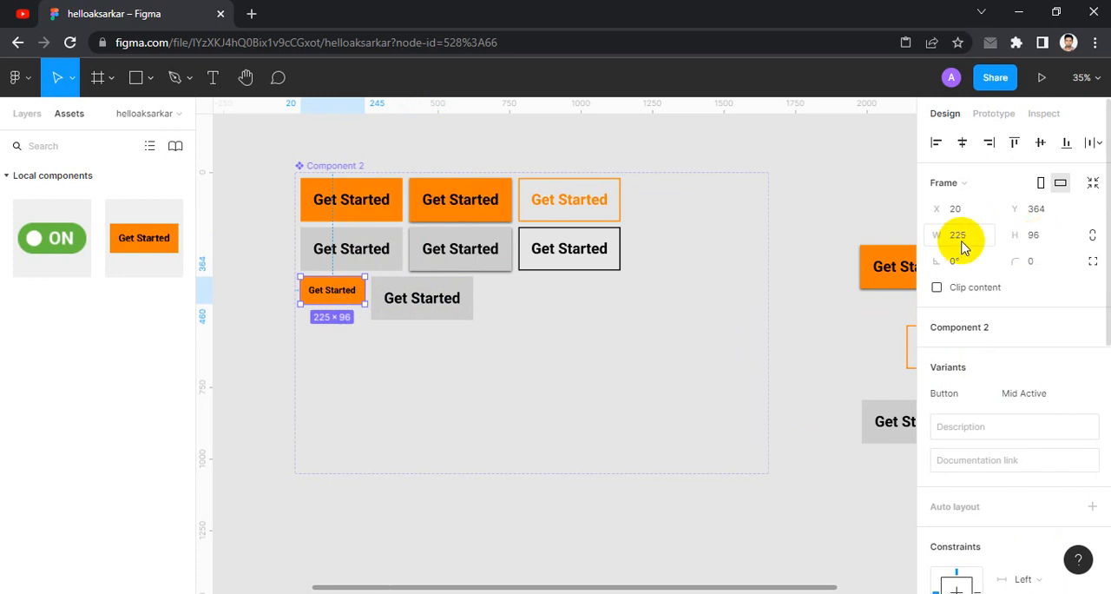
{"action": "left_click", "coordinate": [432, 313]}
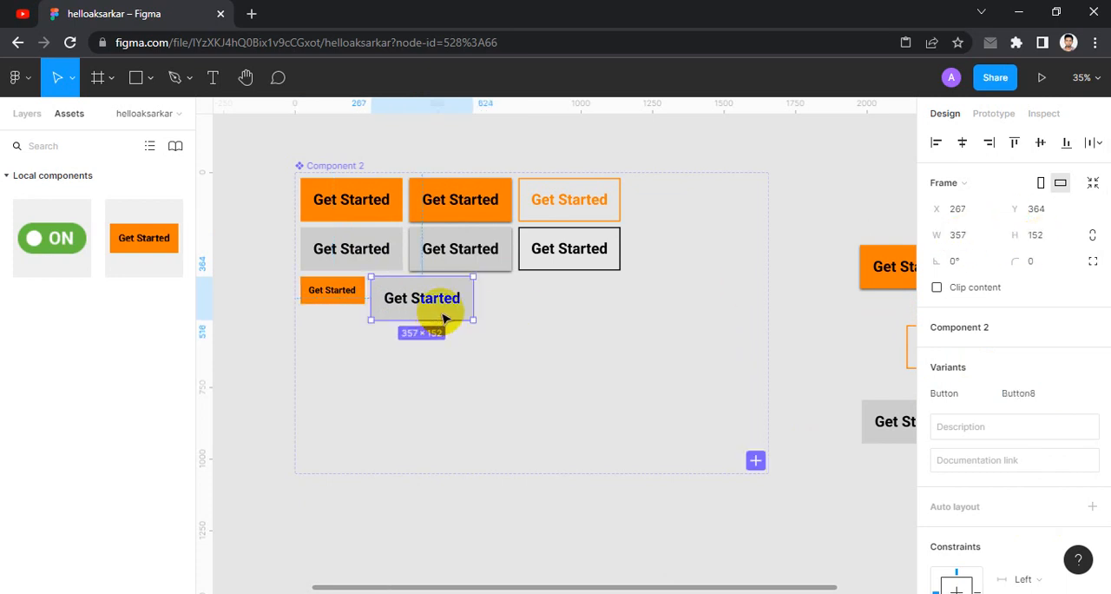
{"action": "left_click", "coordinate": [979, 246]}
{"action": "type", "text": "225"}
{"action": "key", "text": "Return"}
{"action": "left_click", "coordinate": [1037, 237]}
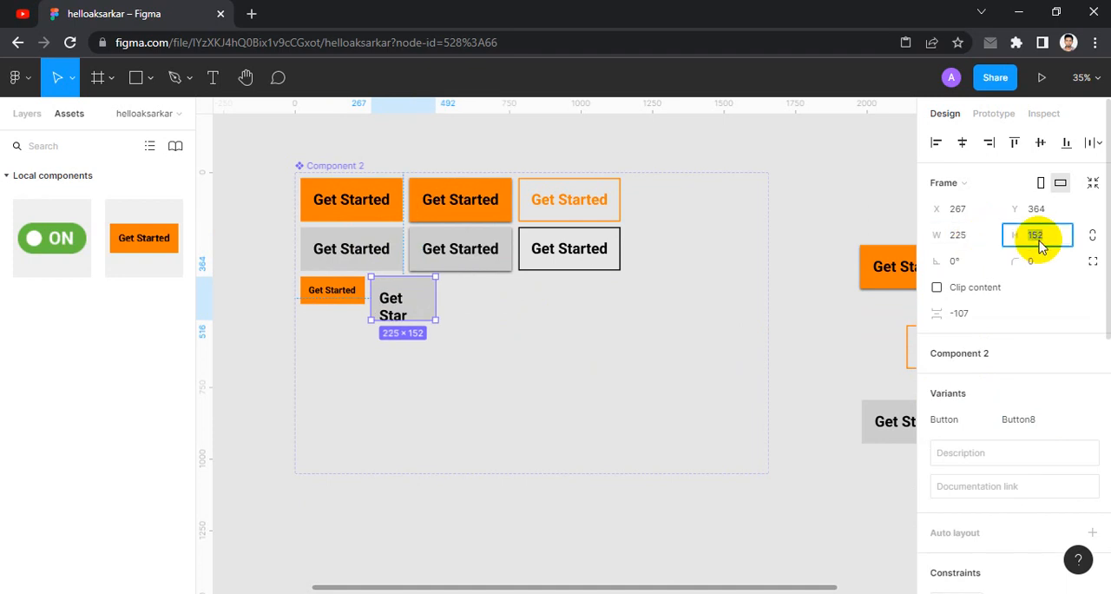
{"action": "key", "text": "Return"}
- Set the label text size of the small grey variant to 32
{"action": "left_click", "coordinate": [322, 291]}
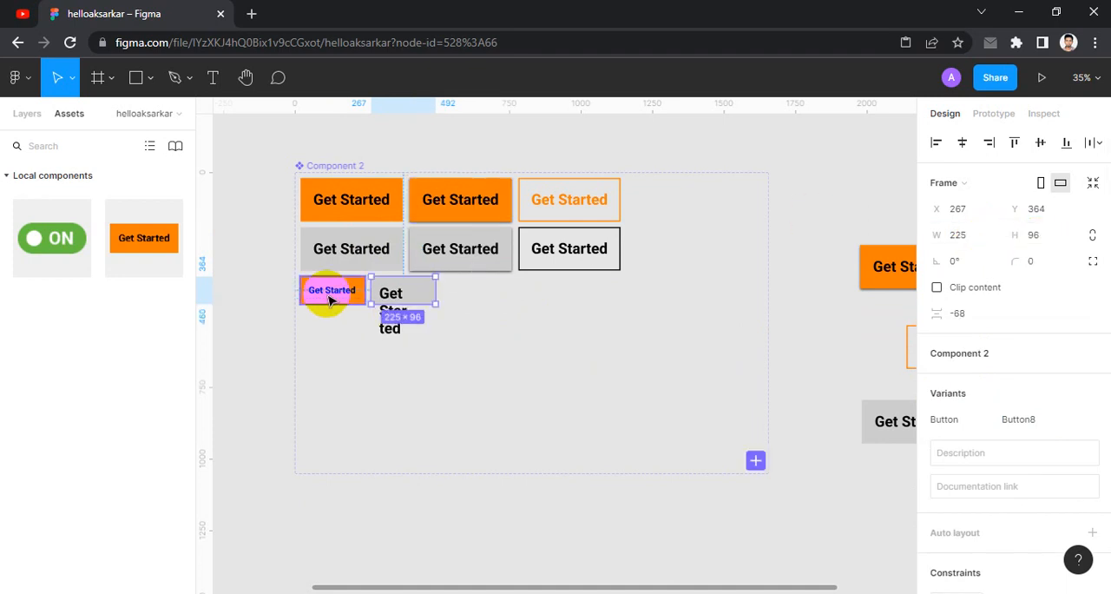
{"action": "double_click", "coordinate": [329, 293]}
{"action": "left_click", "coordinate": [392, 315]}
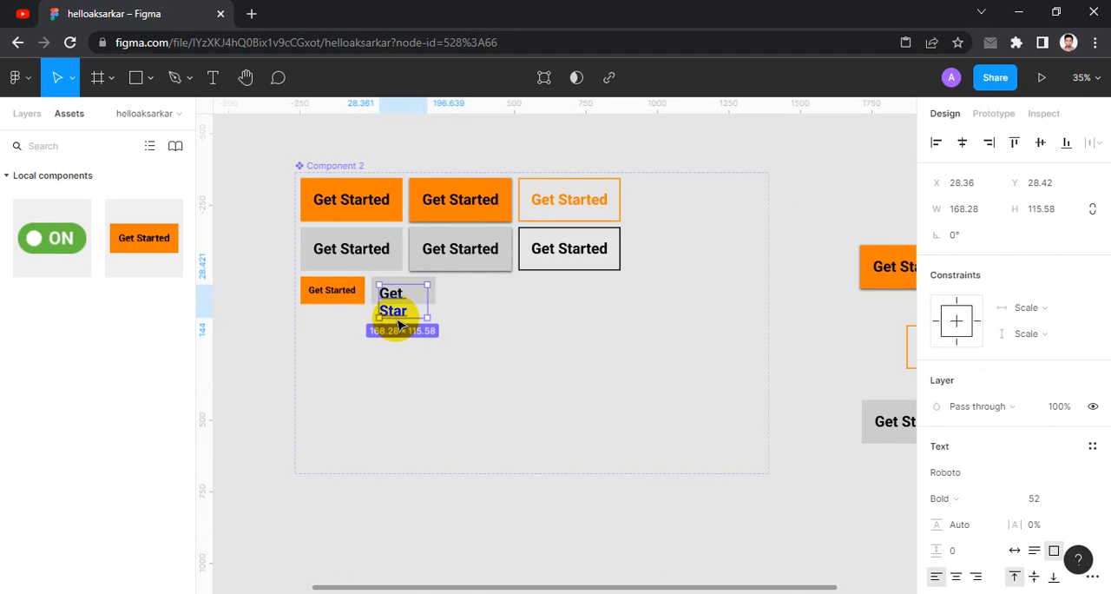
{"action": "double_click", "coordinate": [395, 321]}
{"action": "left_click", "coordinate": [1046, 499]}
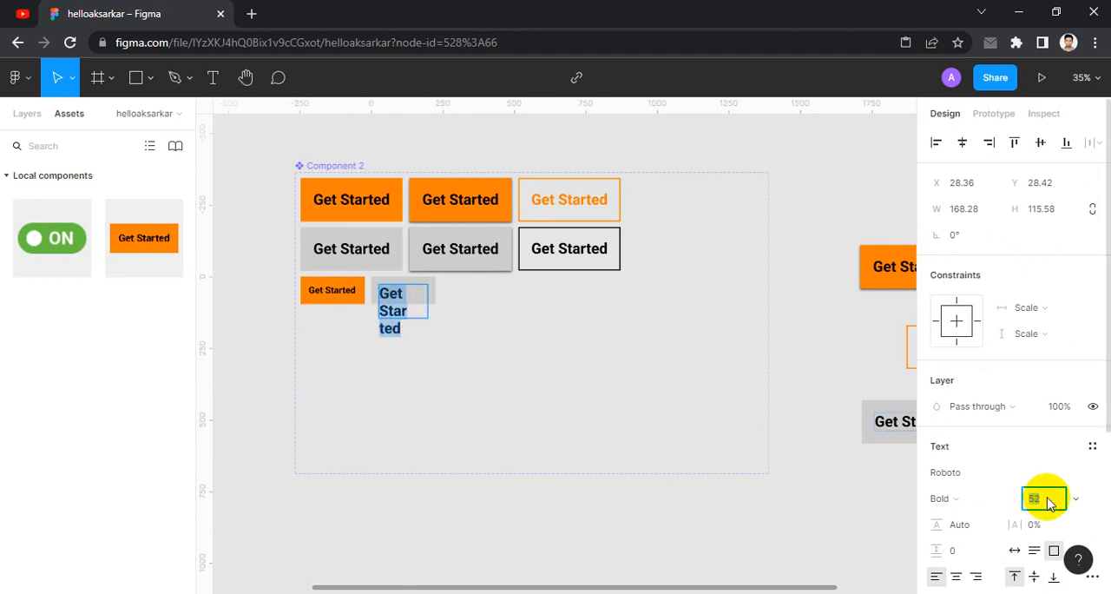
{"action": "type", "text": "32"}
{"action": "key", "text": "Return"}
{"action": "key", "text": "Escape"}
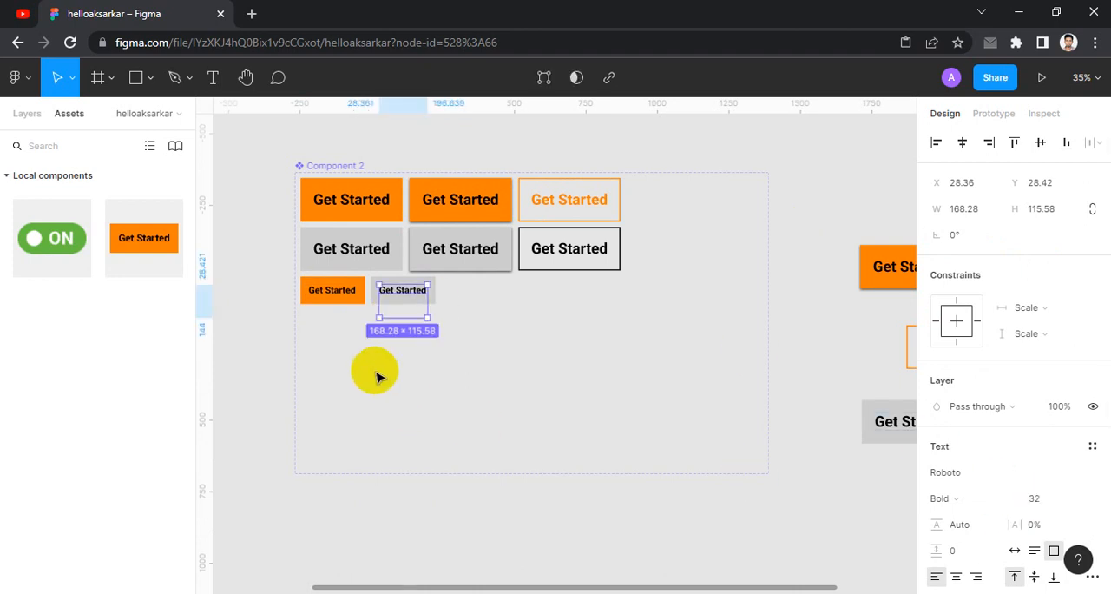
{"action": "left_click", "coordinate": [377, 376]}
- Name the small grey variant Mid Inacive
{"action": "left_click", "coordinate": [405, 290]}
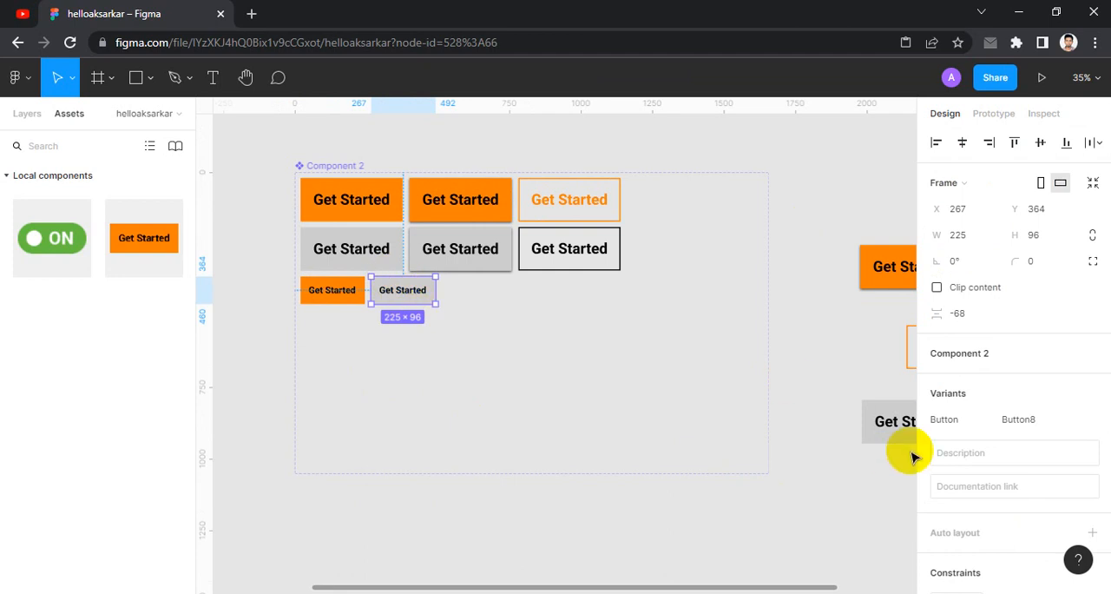
{"action": "left_click", "coordinate": [1042, 421]}
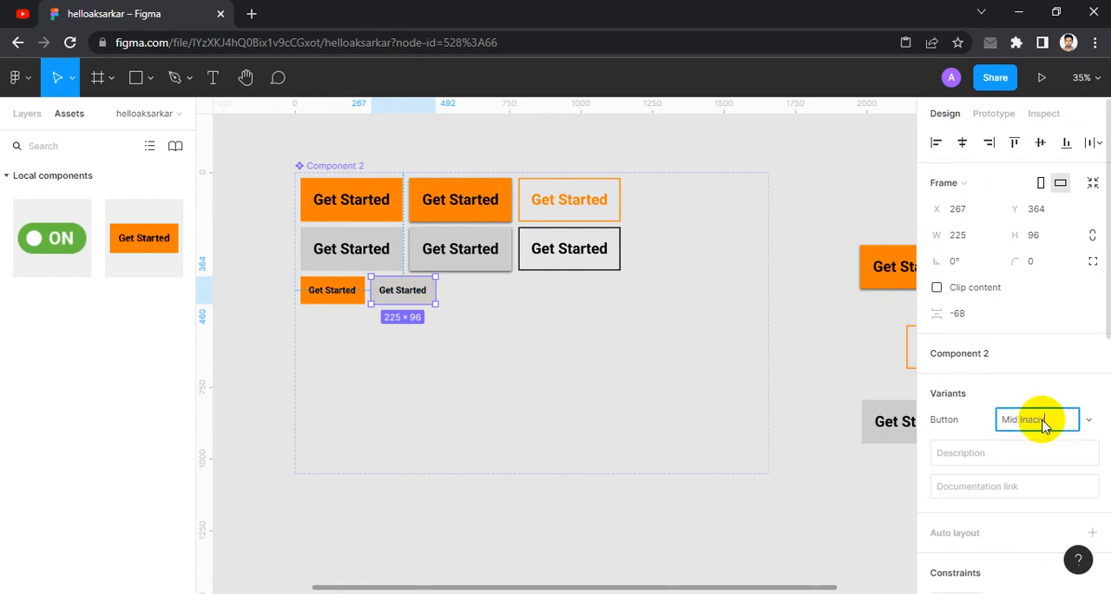
{"action": "left_click", "coordinate": [256, 345]}
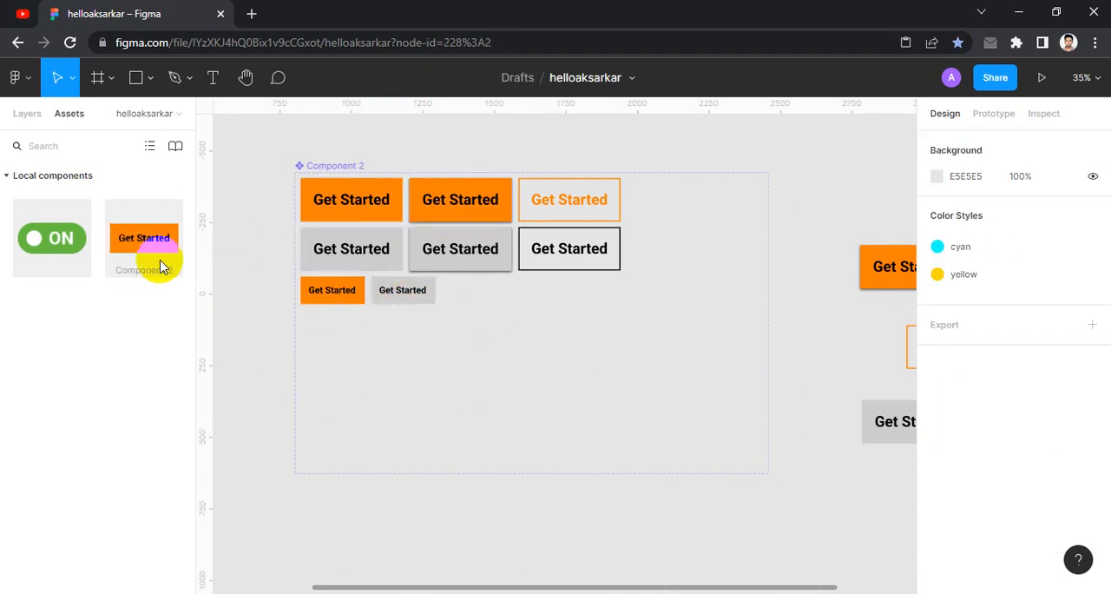
- Place a new instance of Component 2 on the empty canvas below the component set
{"action": "left_click", "coordinate": [25, 114]}
{"action": "left_click", "coordinate": [69, 113]}
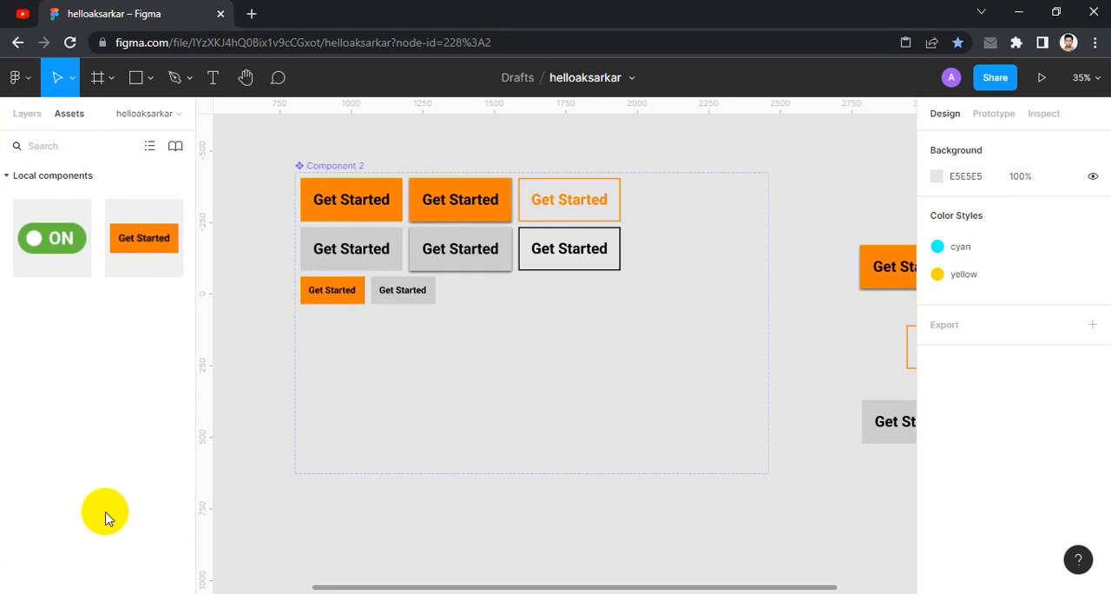
{"action": "left_click", "coordinate": [150, 236]}
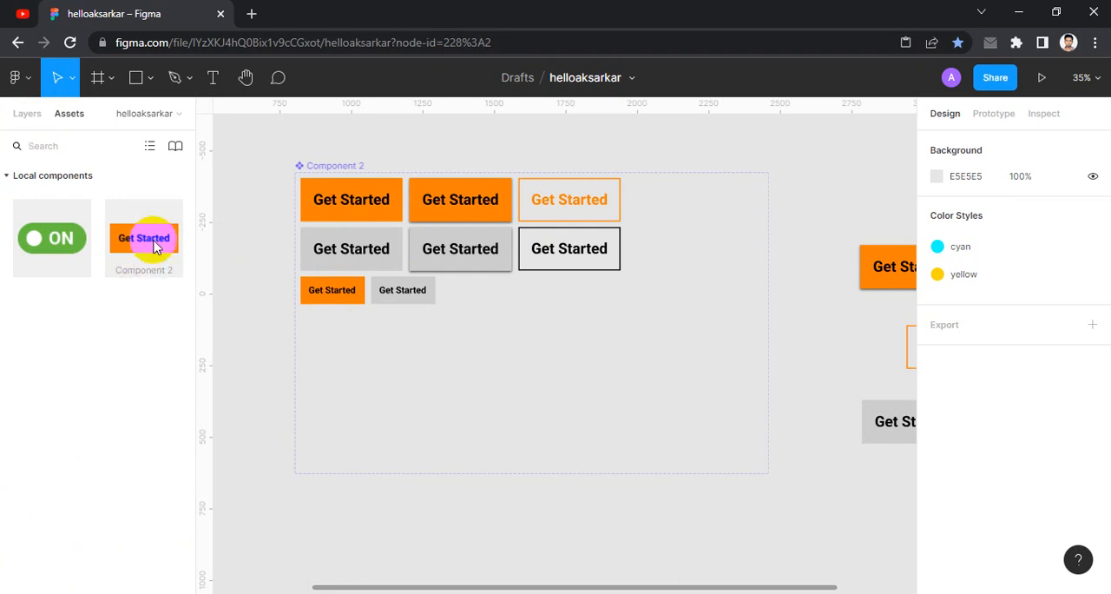
{"action": "scroll", "coordinate": [243, 295], "scroll_direction": "down", "scroll_amount": 3}
{"action": "left_click", "coordinate": [159, 253]}
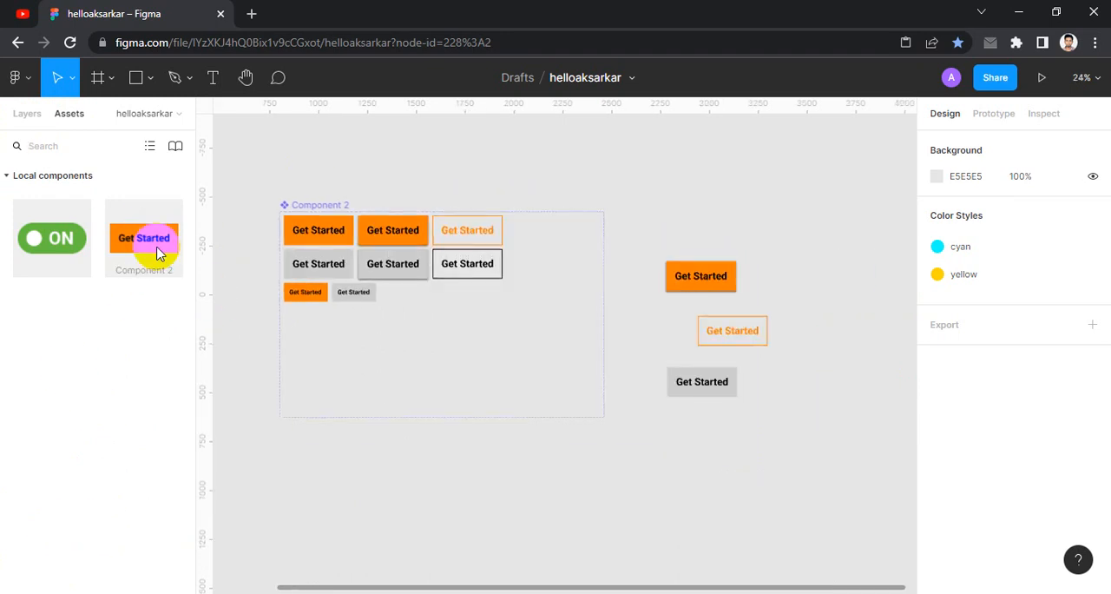
{"action": "left_click_drag", "start_coordinate": [148, 252], "coordinate": [633, 532]}
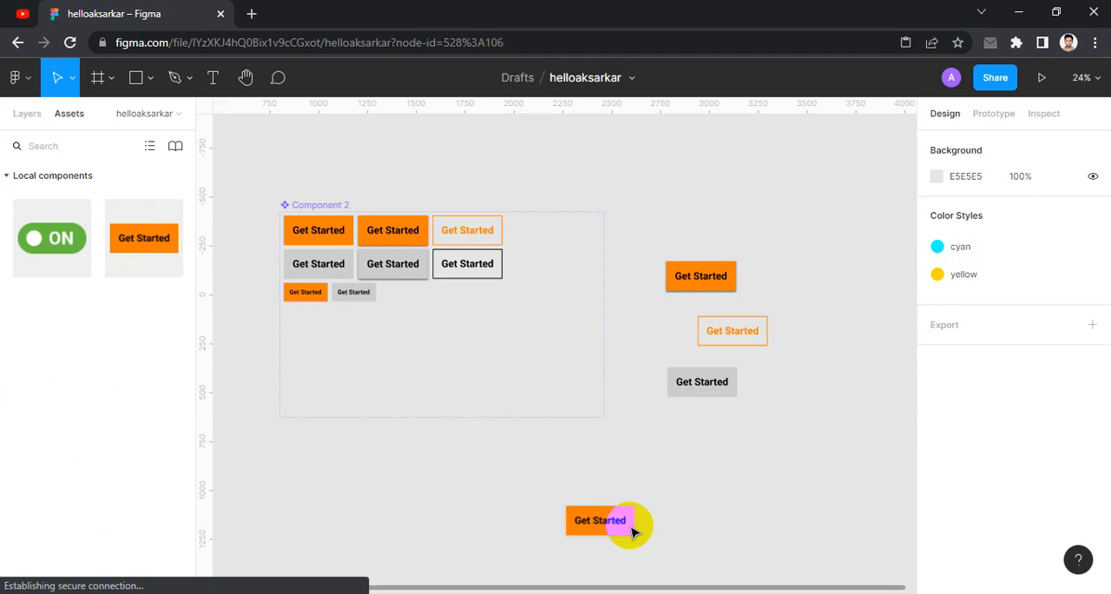
- Switch the new instance's Button property to Mid Inacive
{"action": "left_click_drag", "start_coordinate": [789, 501], "coordinate": [759, 371]}
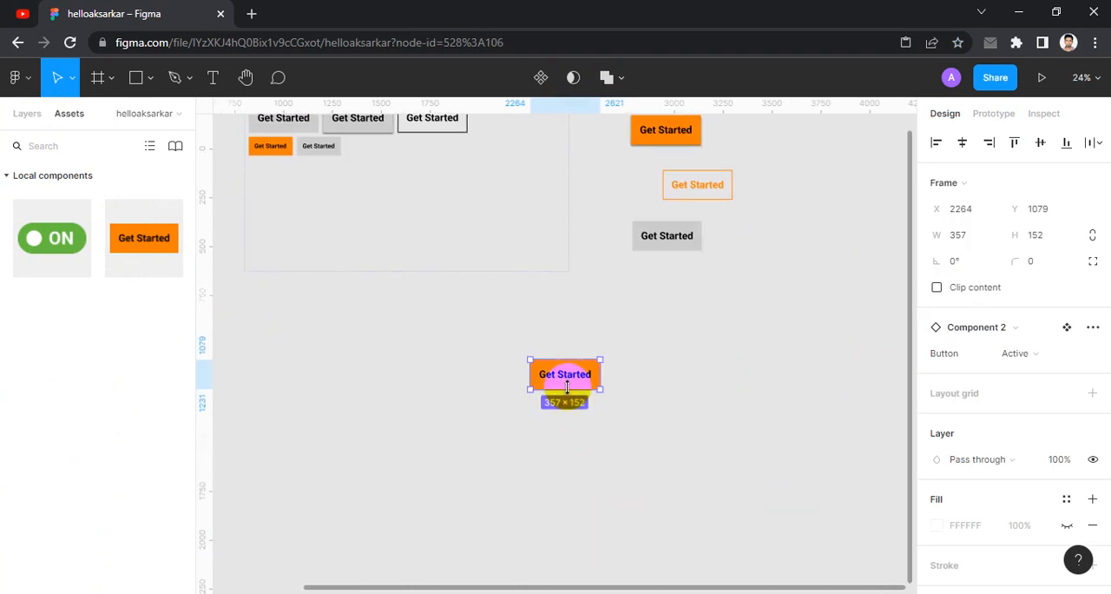
{"action": "left_click", "coordinate": [1044, 370]}
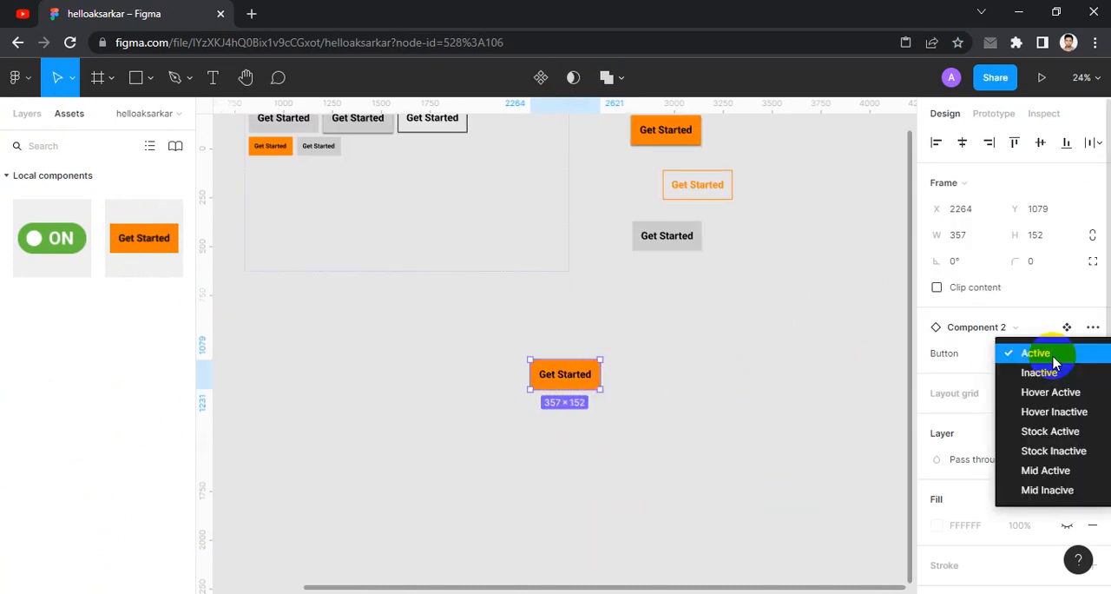
{"action": "left_click", "coordinate": [1030, 489]}
{"action": "left_click", "coordinate": [753, 446]}
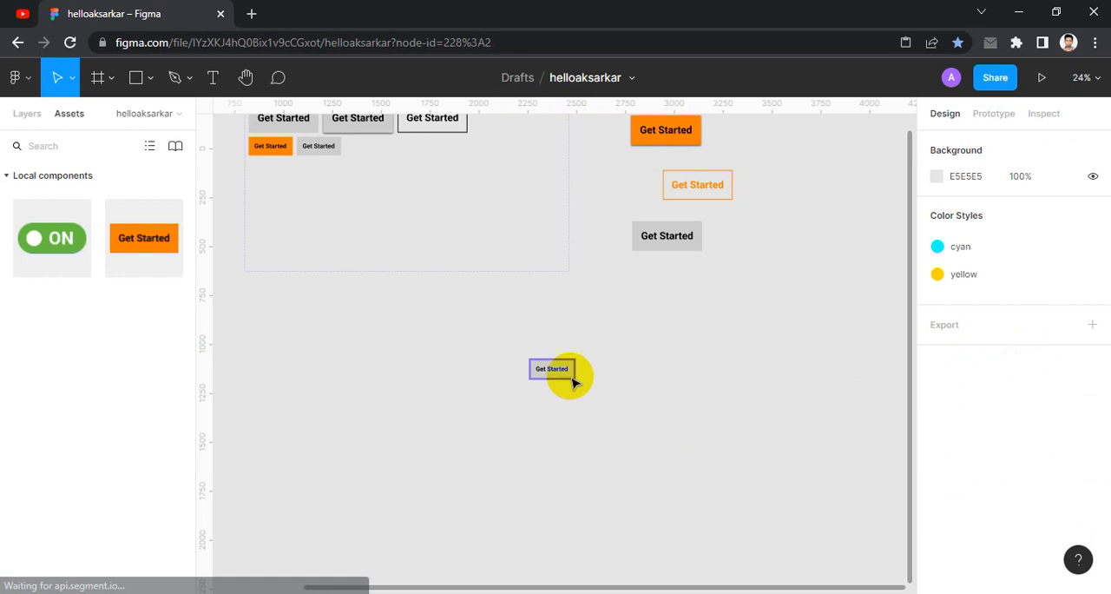
- Change the same instance's Button property to Inactive
{"action": "left_click", "coordinate": [556, 371]}
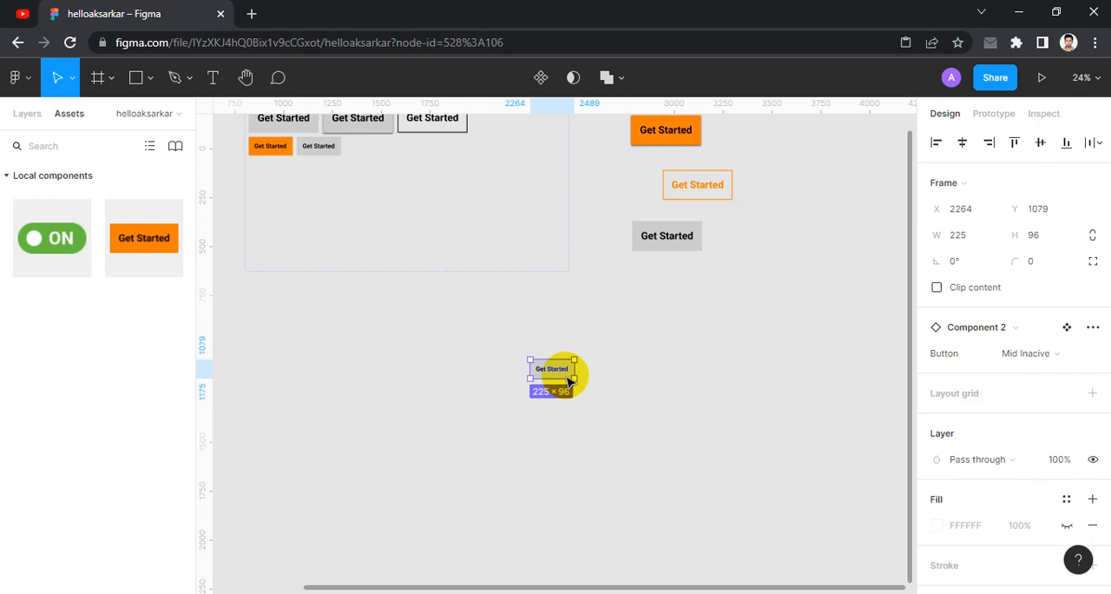
{"action": "left_click", "coordinate": [1070, 356]}
{"action": "left_click", "coordinate": [1037, 235]}
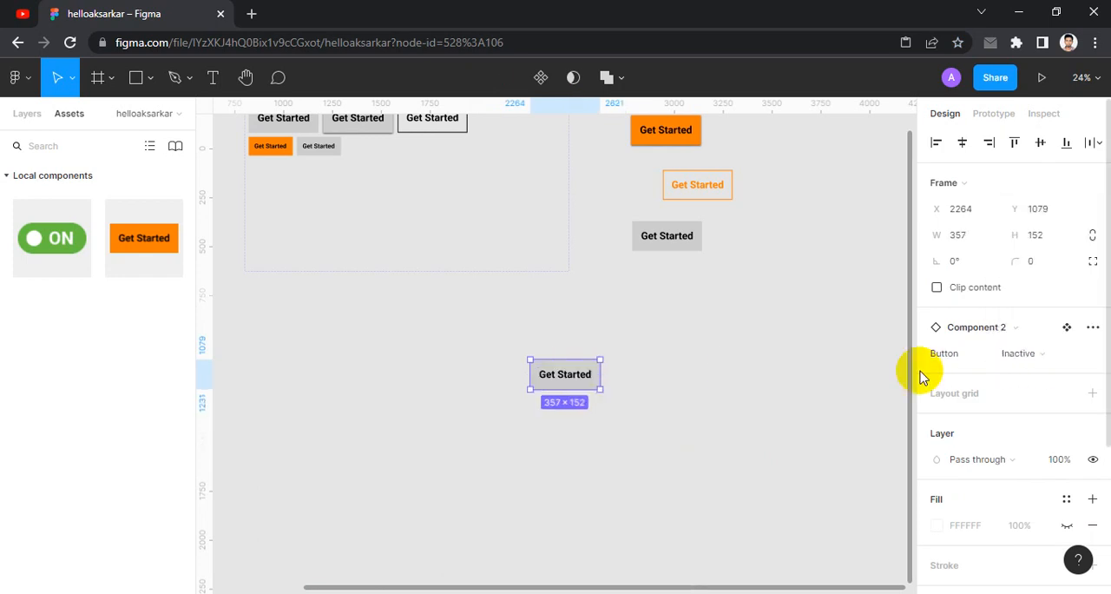
{"action": "left_click", "coordinate": [560, 393]}
{"action": "left_click", "coordinate": [558, 364]}
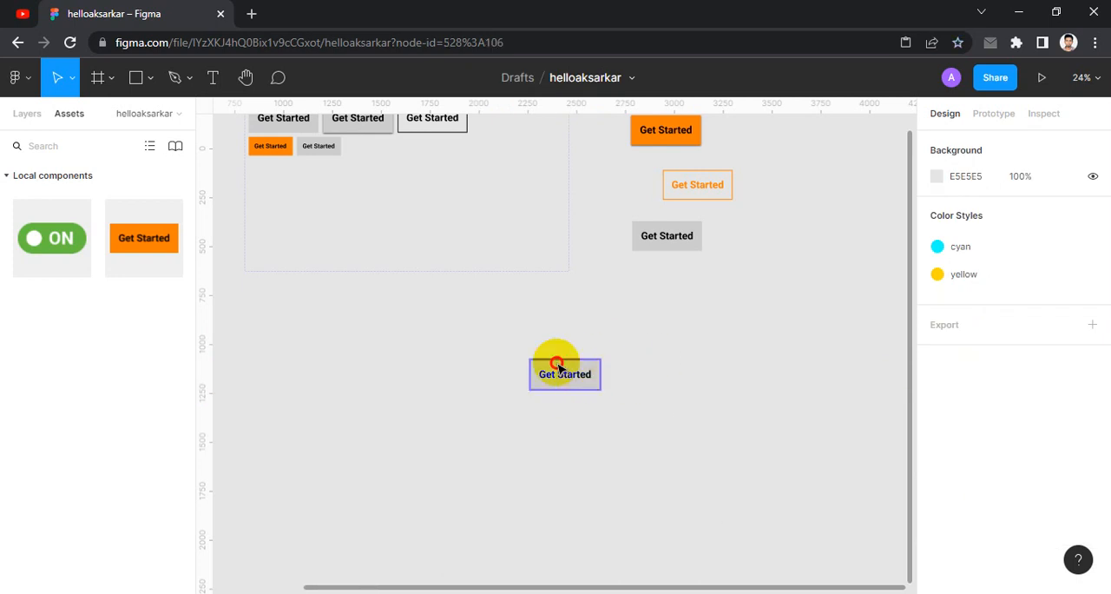
- Move the grey instance from below the component set up beside the orange hover instance
{"action": "left_click_drag", "start_coordinate": [558, 365], "coordinate": [469, 327]}
{"action": "left_click", "coordinate": [556, 372]}
{"action": "scroll", "coordinate": [555, 371], "scroll_direction": "down", "scroll_amount": 1}
{"action": "left_click_drag", "start_coordinate": [587, 370], "coordinate": [598, 459]}
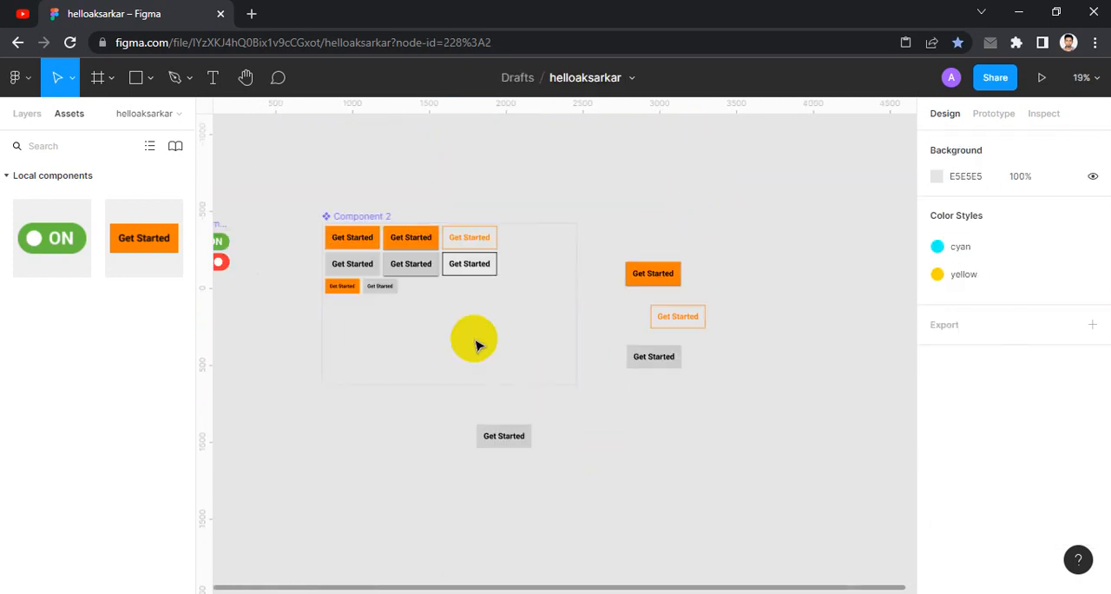
{"action": "scroll", "coordinate": [390, 280], "scroll_direction": "up", "scroll_amount": 1}
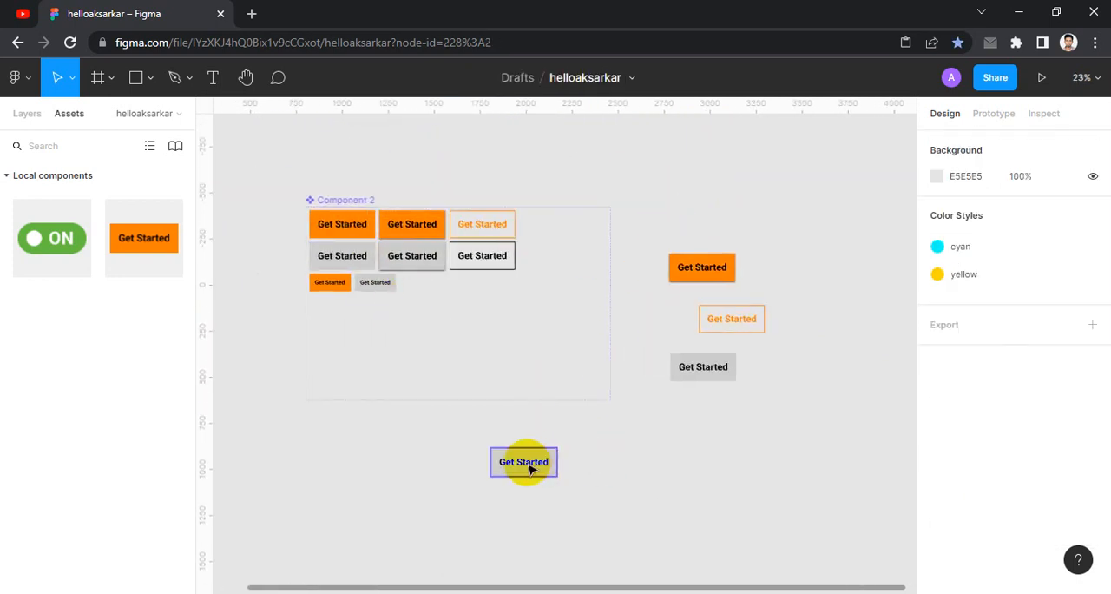
{"action": "mouse_move", "coordinate": [525, 462]}
{"action": "left_mouse_down"}
{"action": "mouse_move", "coordinate": [763, 416]}
{"action": "mouse_move", "coordinate": [797, 345]}
{"action": "mouse_move", "coordinate": [803, 258]}
{"action": "mouse_move", "coordinate": [786, 272]}
{"action": "left_mouse_up"}
- Delete all four Get Started instances beside the component set
{"action": "left_click_drag", "start_coordinate": [650, 211], "coordinate": [851, 456]}
{"action": "left_click", "coordinate": [705, 266]}
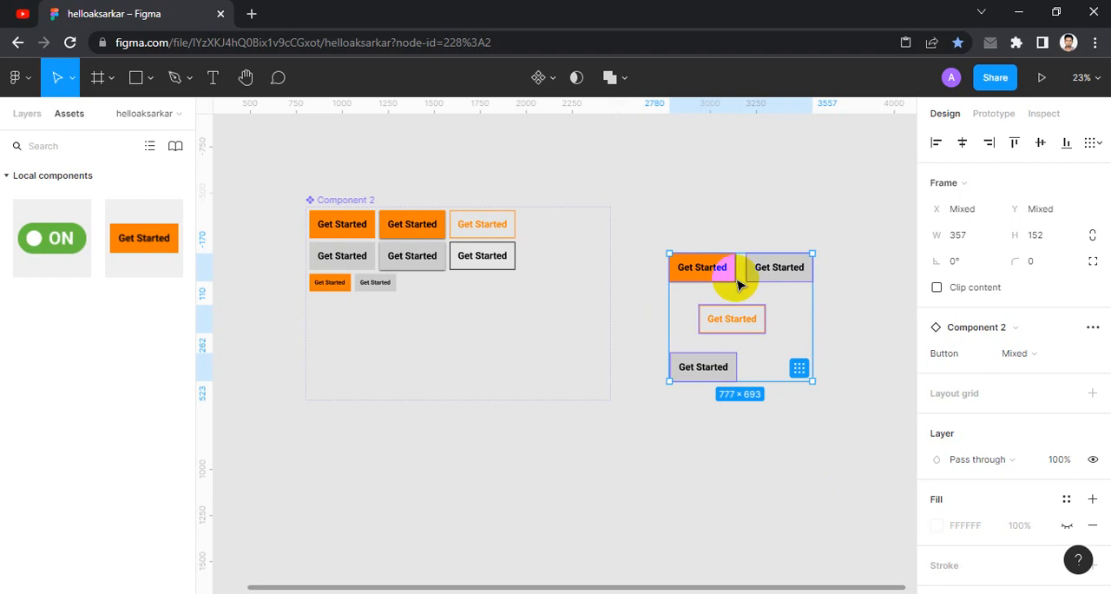
{"action": "key", "text": "Delete"}
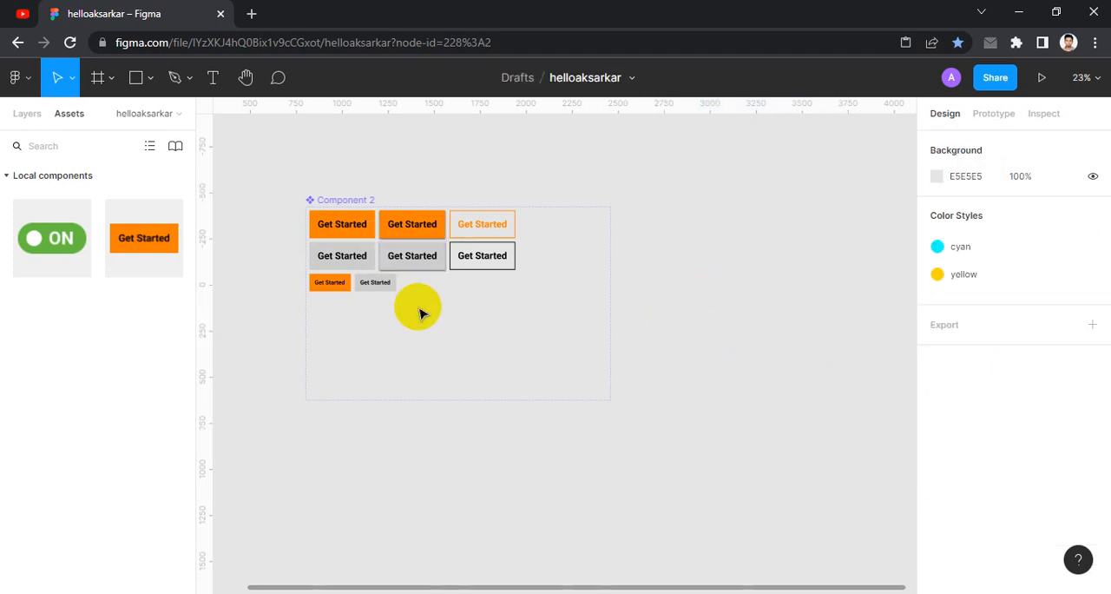
{"action": "left_click_drag", "start_coordinate": [662, 305], "coordinate": [689, 293]}
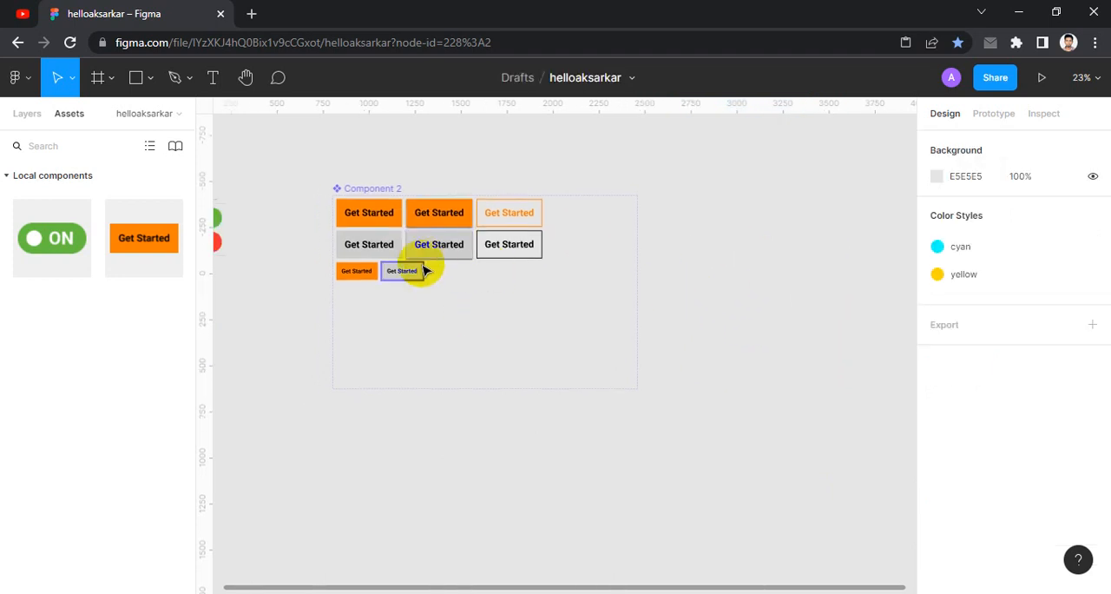
{"action": "left_click", "coordinate": [382, 216]}
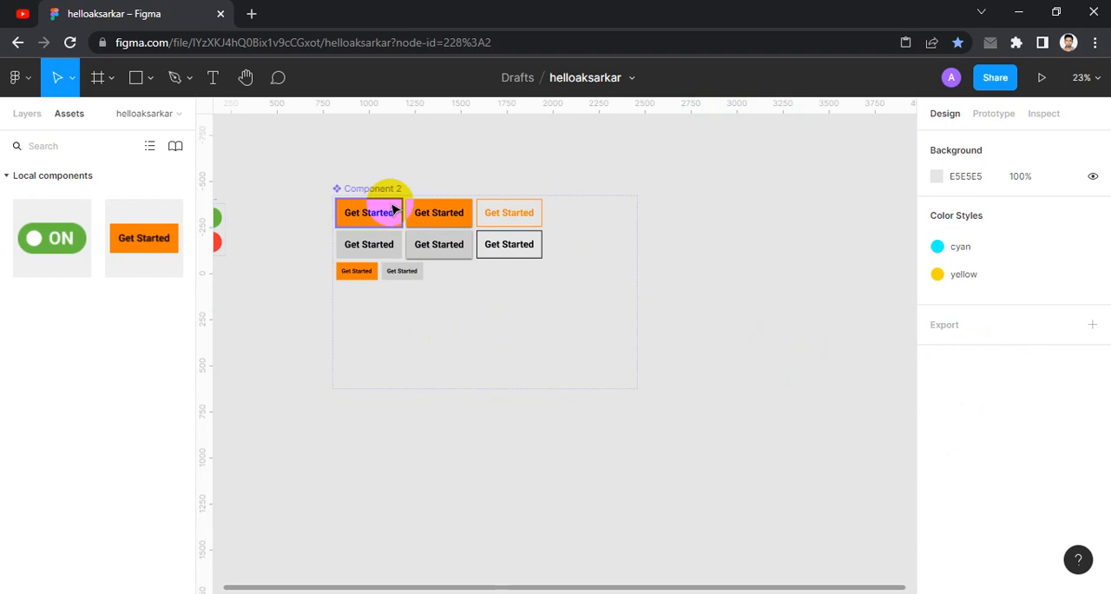
{"action": "left_click", "coordinate": [447, 224]}
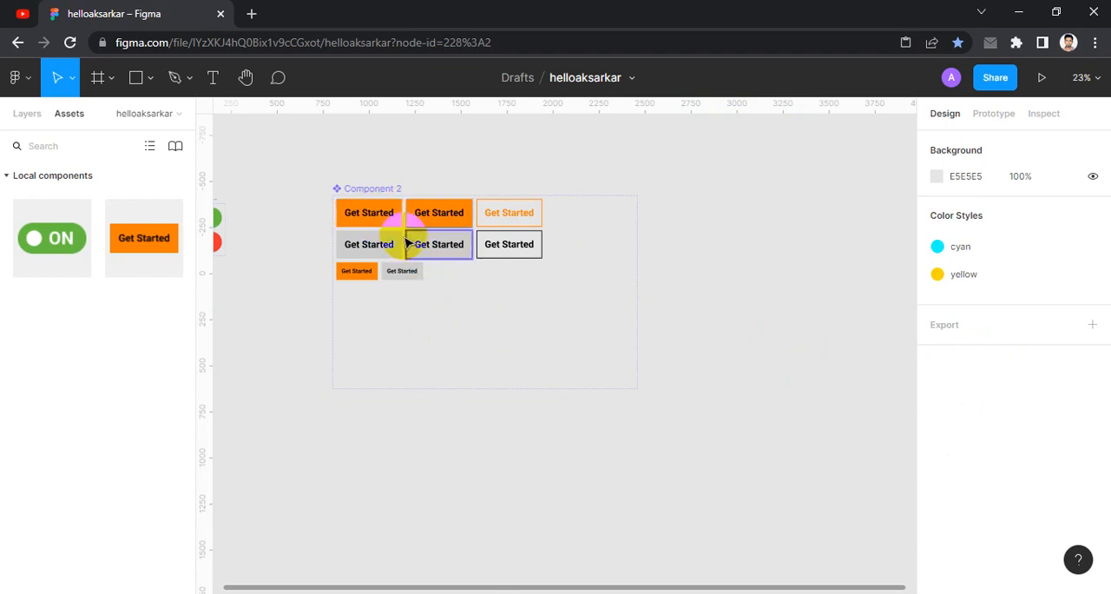